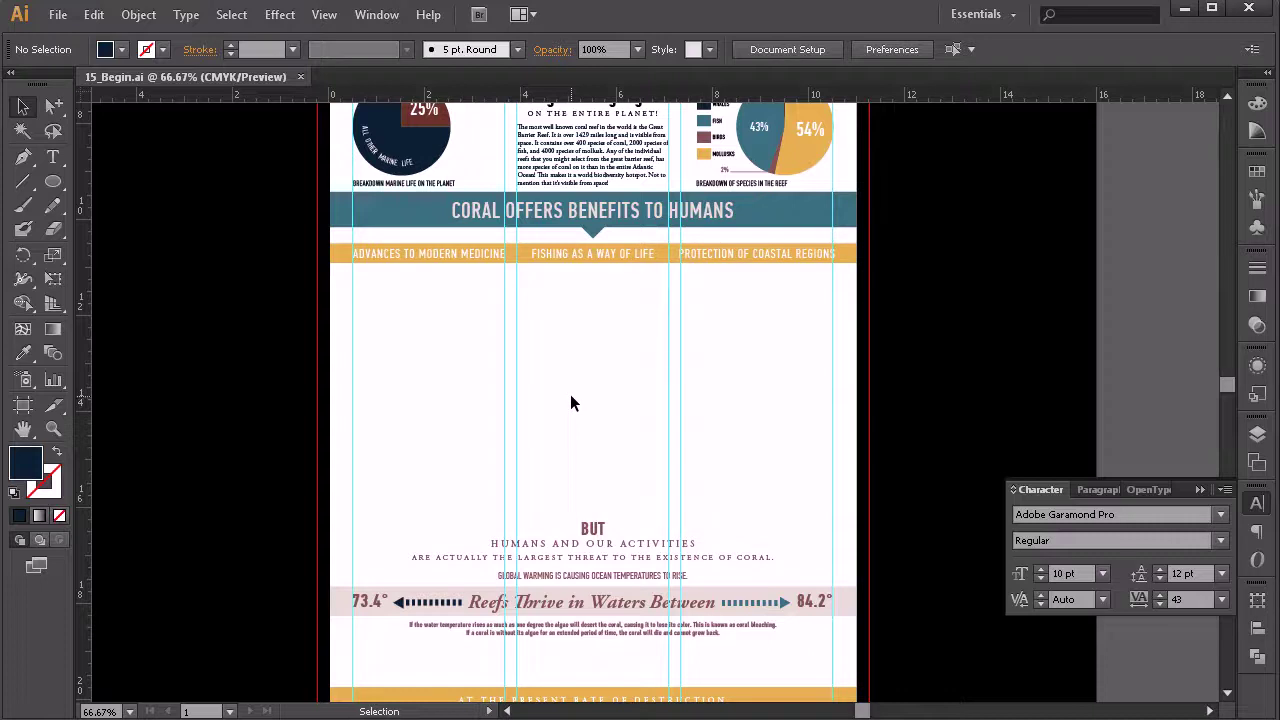
# Place 19438162_Maldives.jpg from the Reference Files Images folder into the infographic as a linked image
pyautogui.click(55, 18)
pyautogui.click(84, 274)
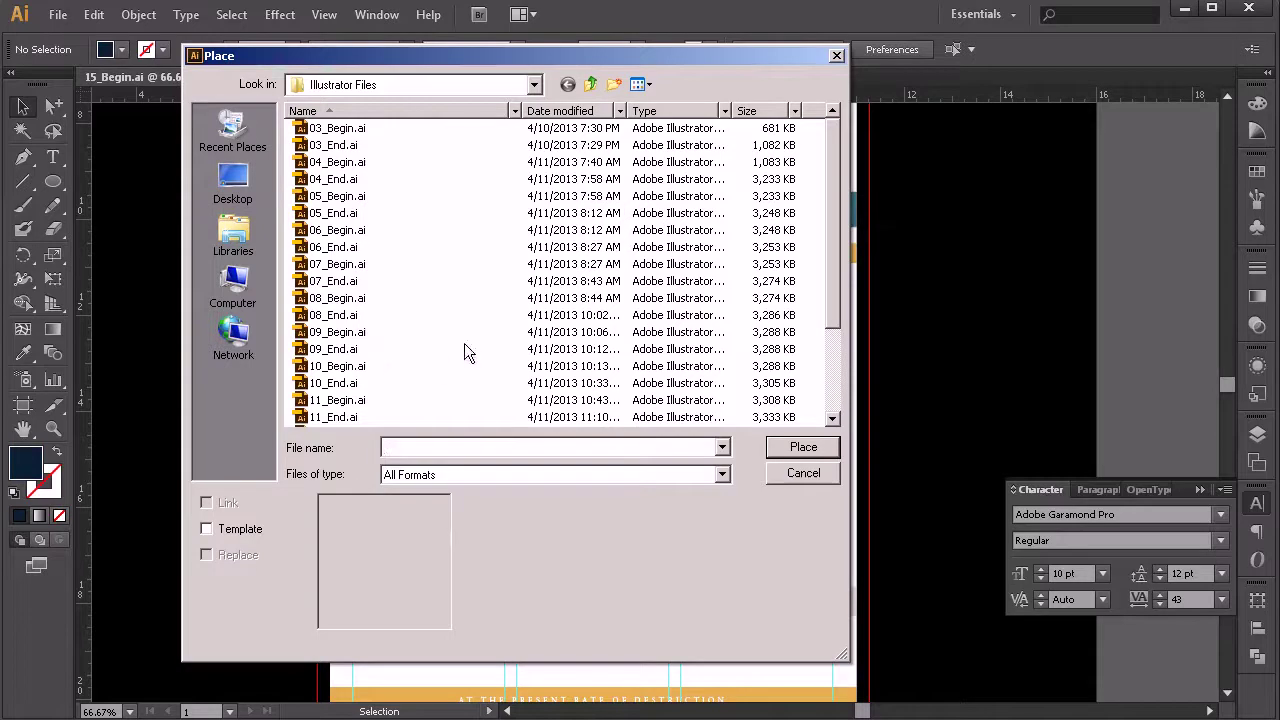
pyautogui.click(591, 85)
pyautogui.doubleClick(340, 129)
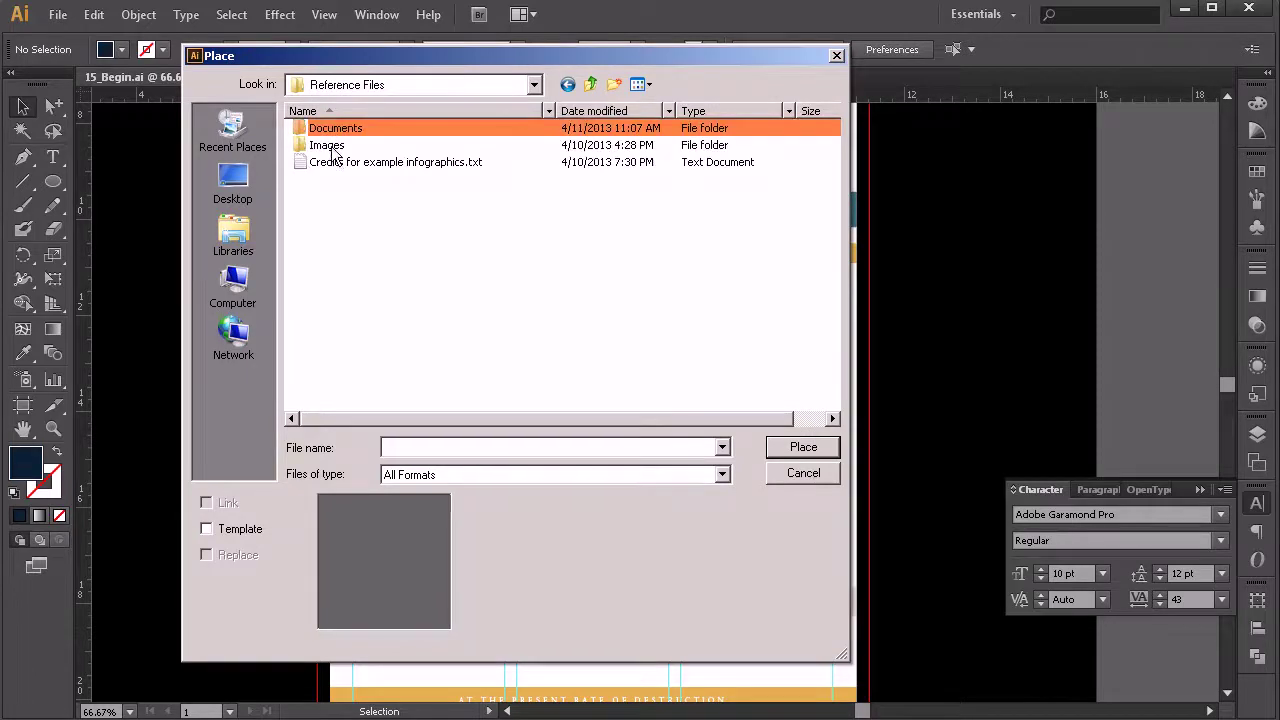
pyautogui.doubleClick(330, 146)
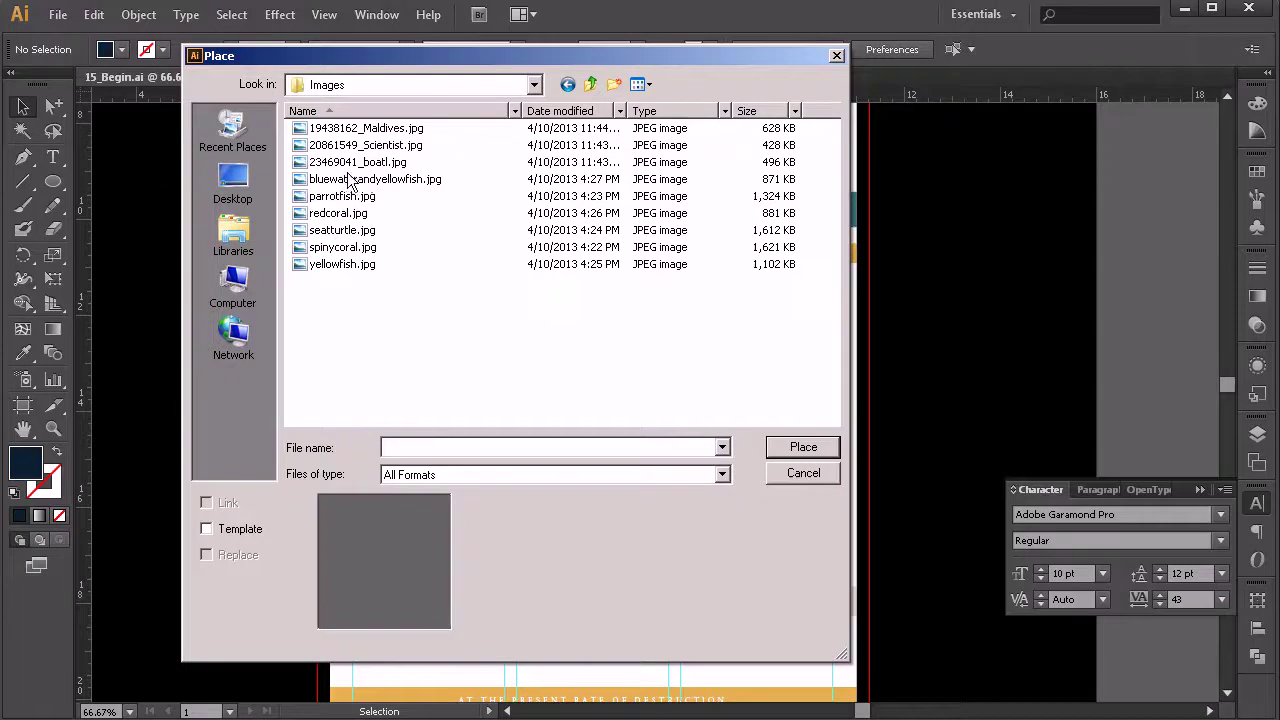
pyautogui.click(381, 136)
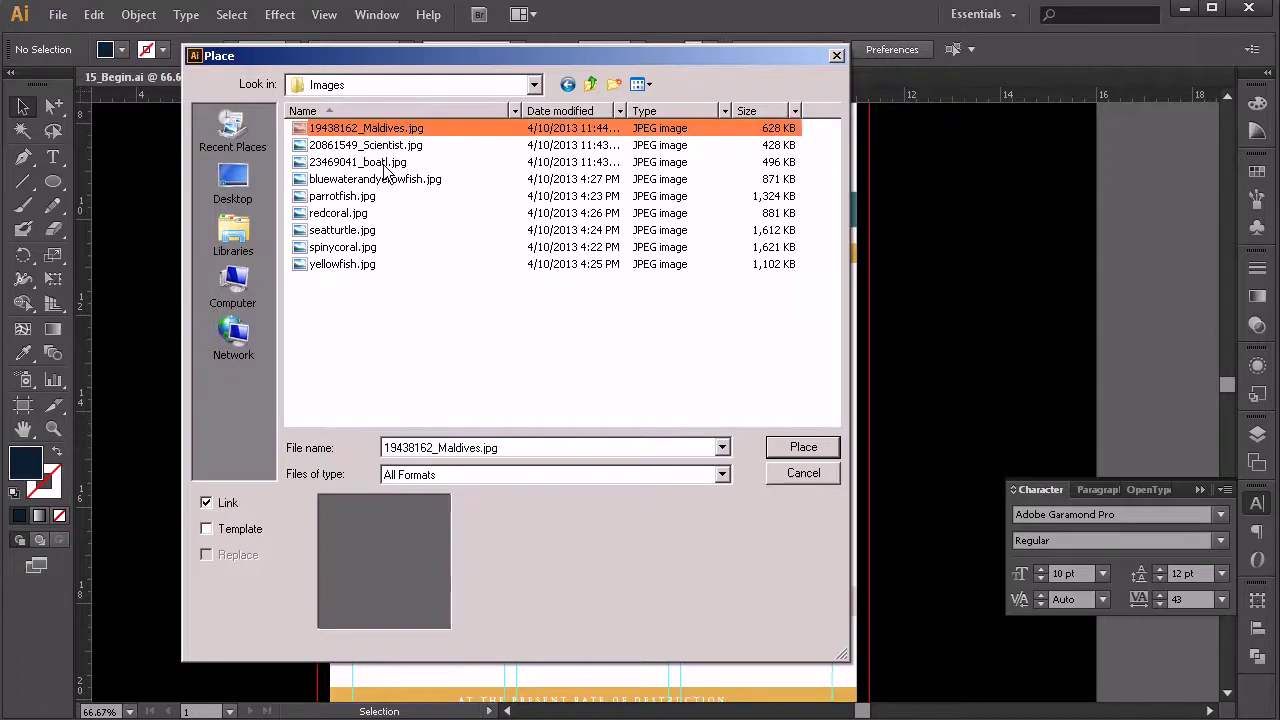
pyautogui.click(384, 164)
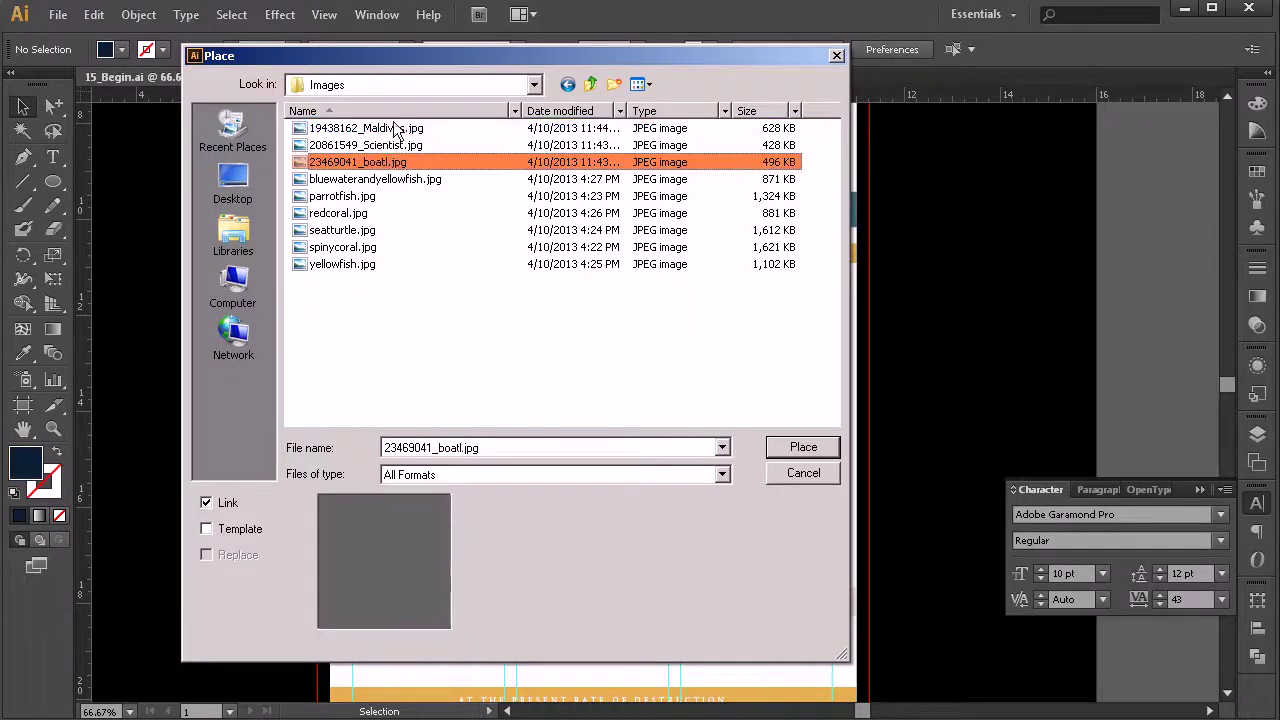
pyautogui.click(345, 130)
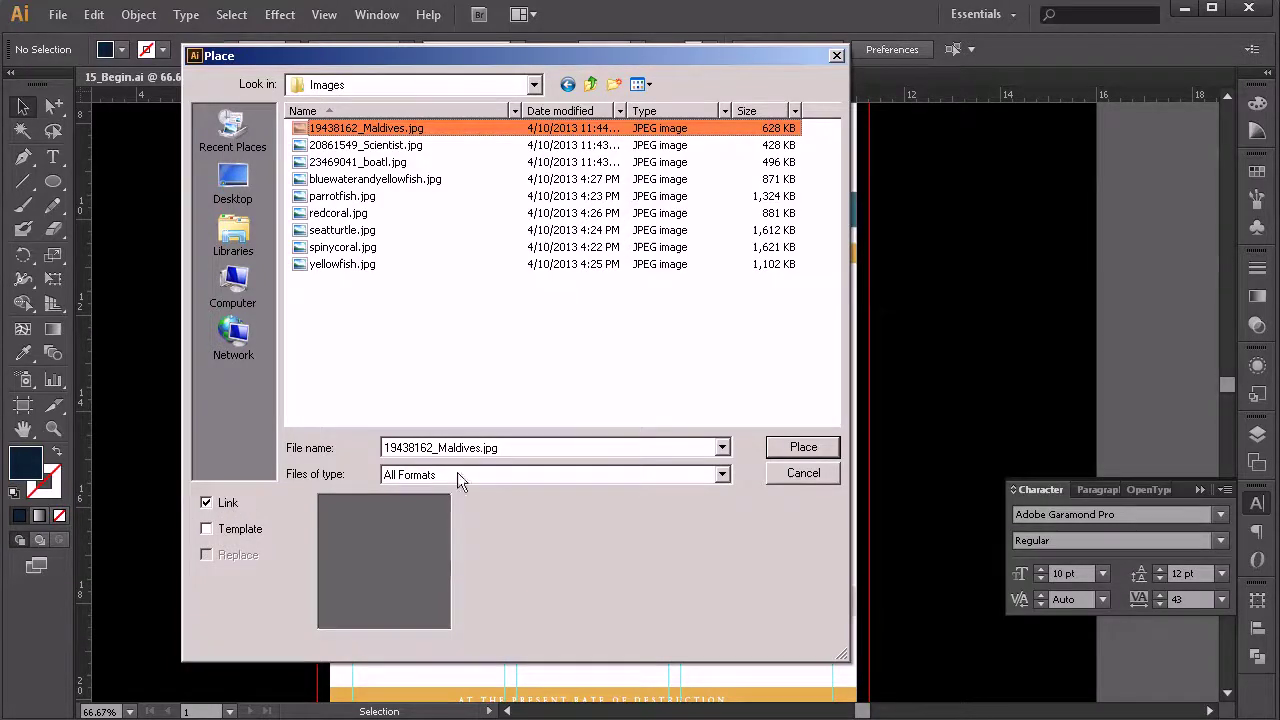
pyautogui.click(803, 447)
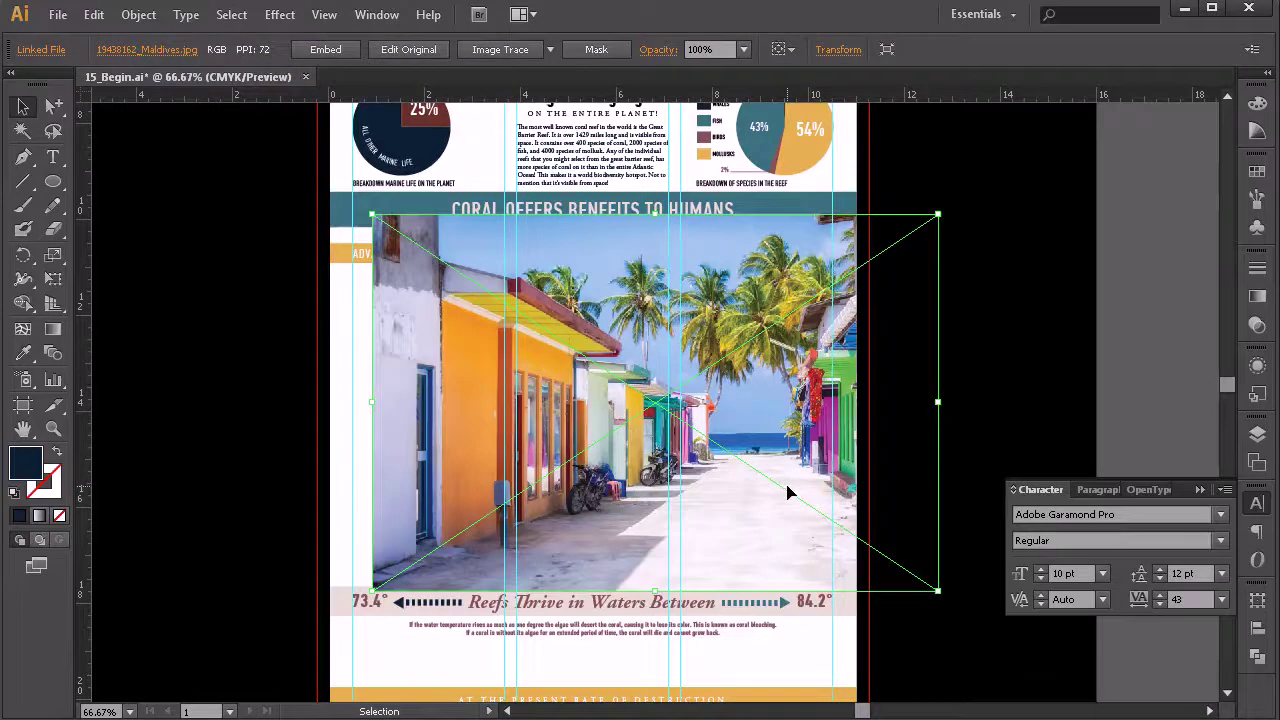
# Move the placed Maldives photo to the right, clear of the first column under Advances to Modern Medicine
pyautogui.click(342, 347)
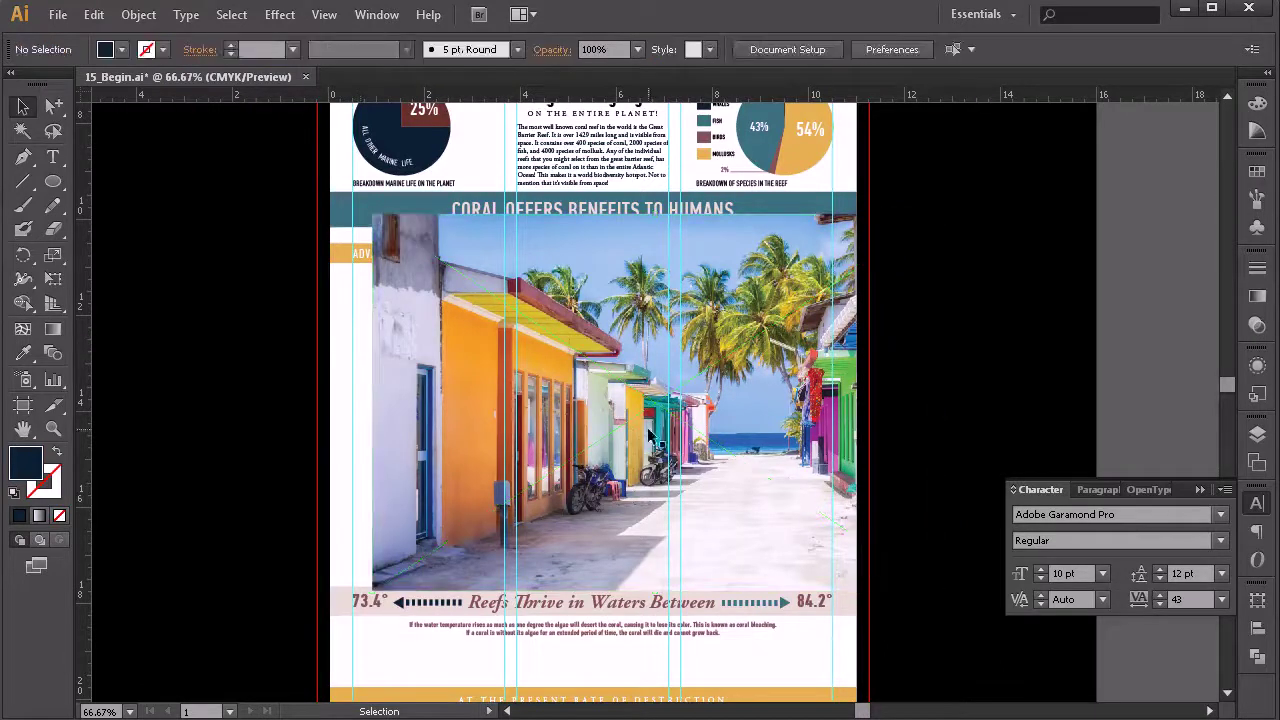
pyautogui.moveTo(600, 399); pyautogui.dragTo(718, 410)
pyautogui.click(458, 404)
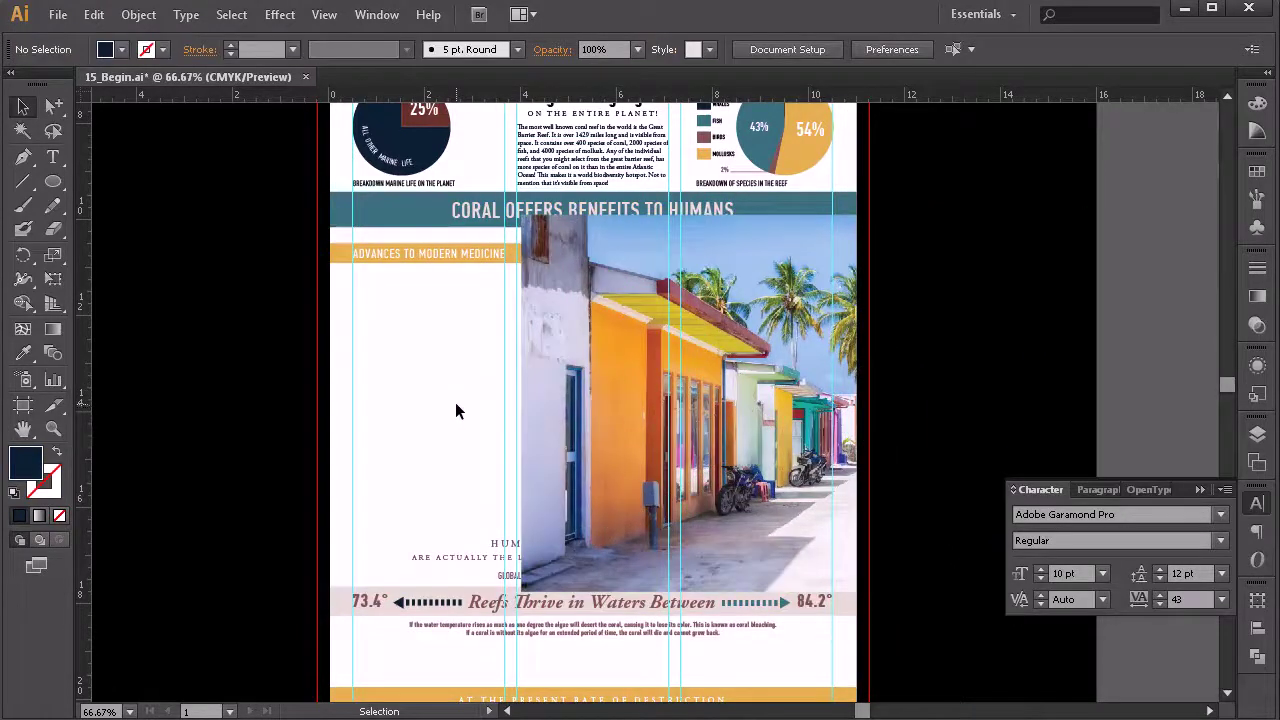
# Place 20861549_Scientist.jpg as a linked image and position it below the Advances to Modern Medicine heading
pyautogui.click(59, 15)
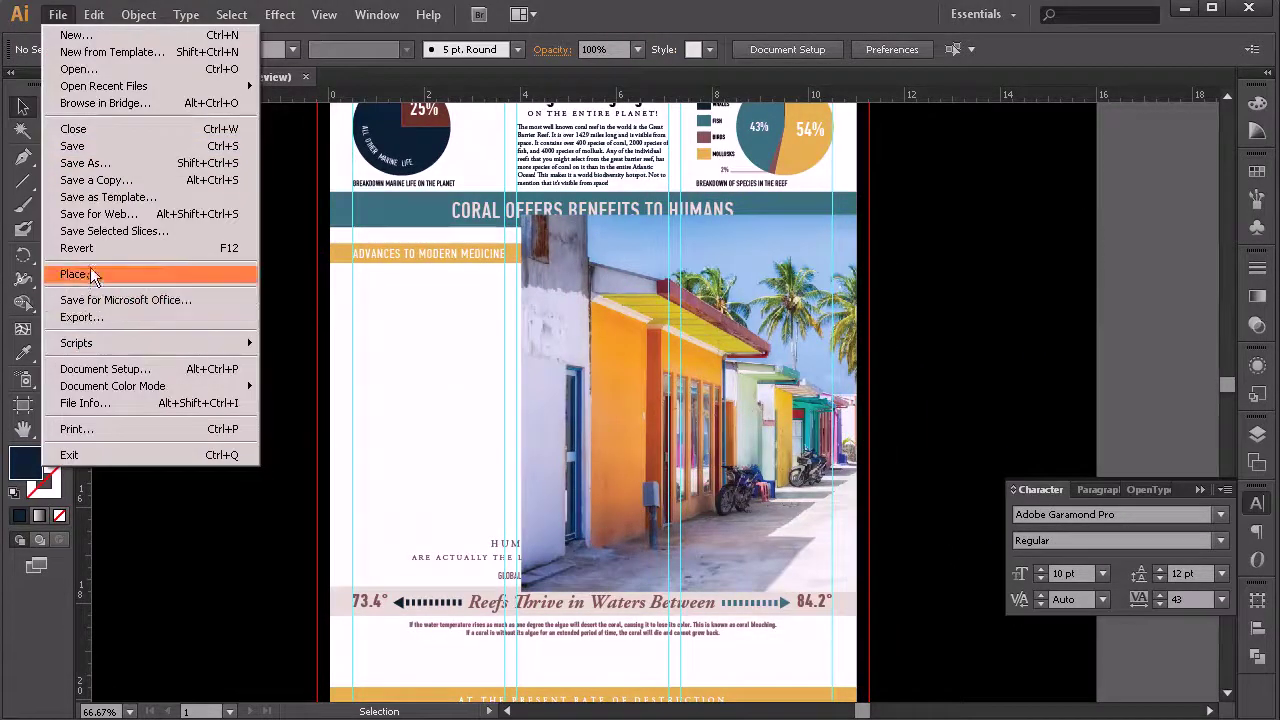
pyautogui.click(92, 280)
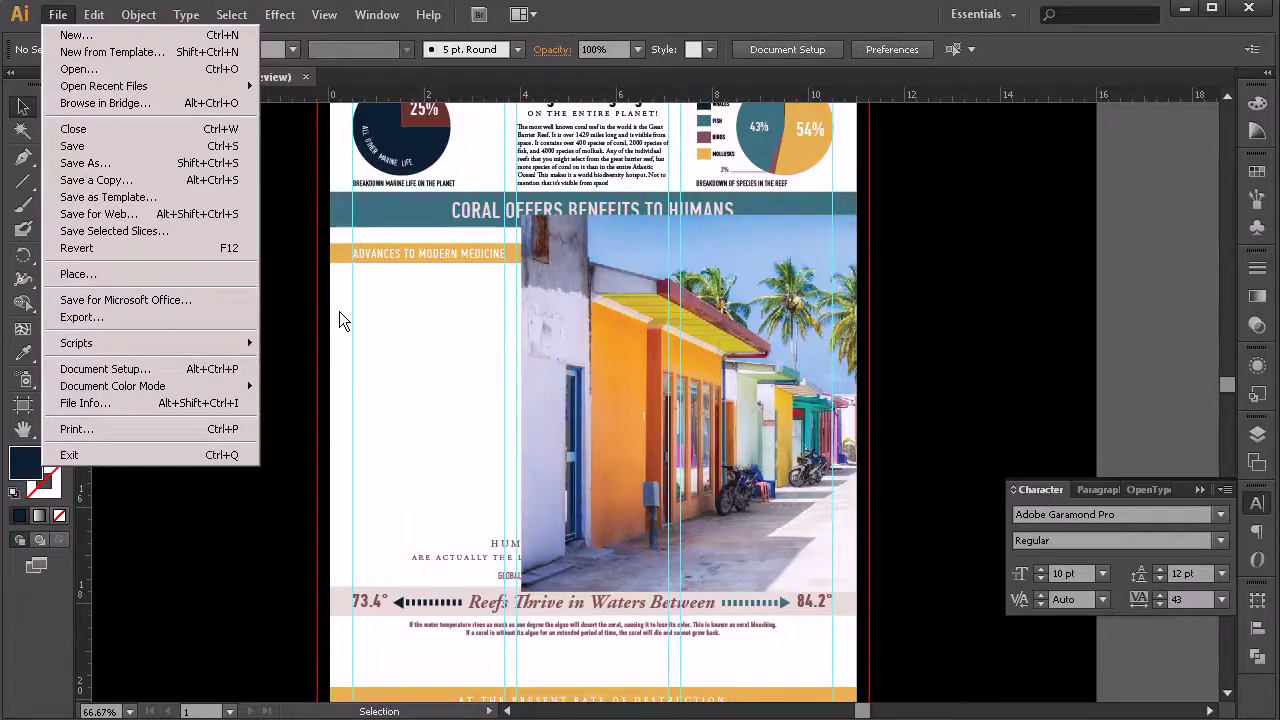
pyautogui.click(339, 311)
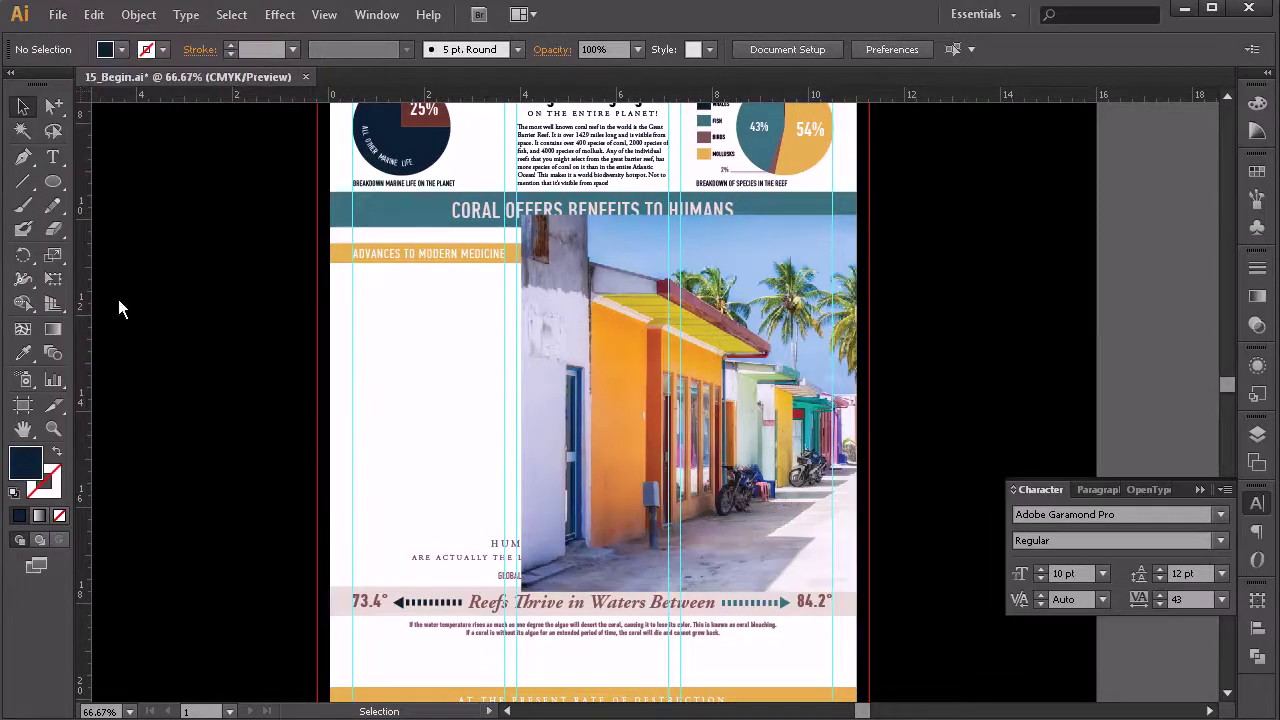
pyautogui.click(400, 146)
pyautogui.click(801, 452)
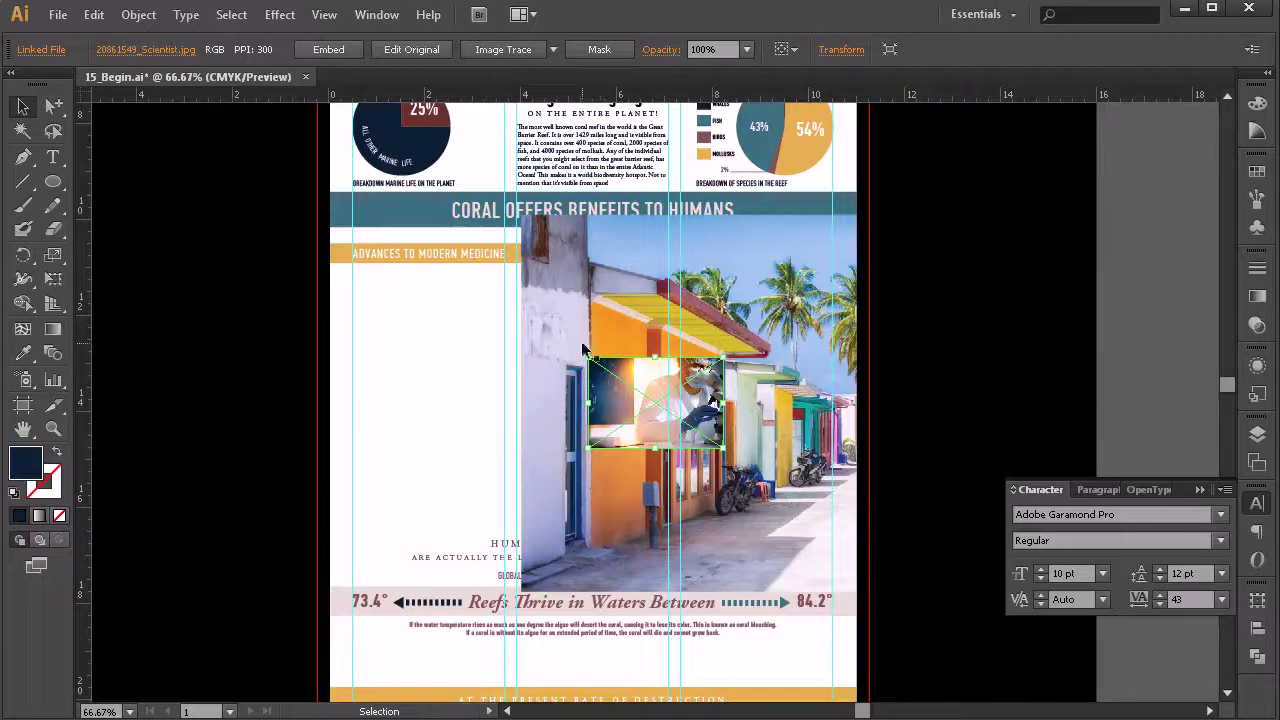
pyautogui.moveTo(633, 416); pyautogui.dragTo(437, 353)
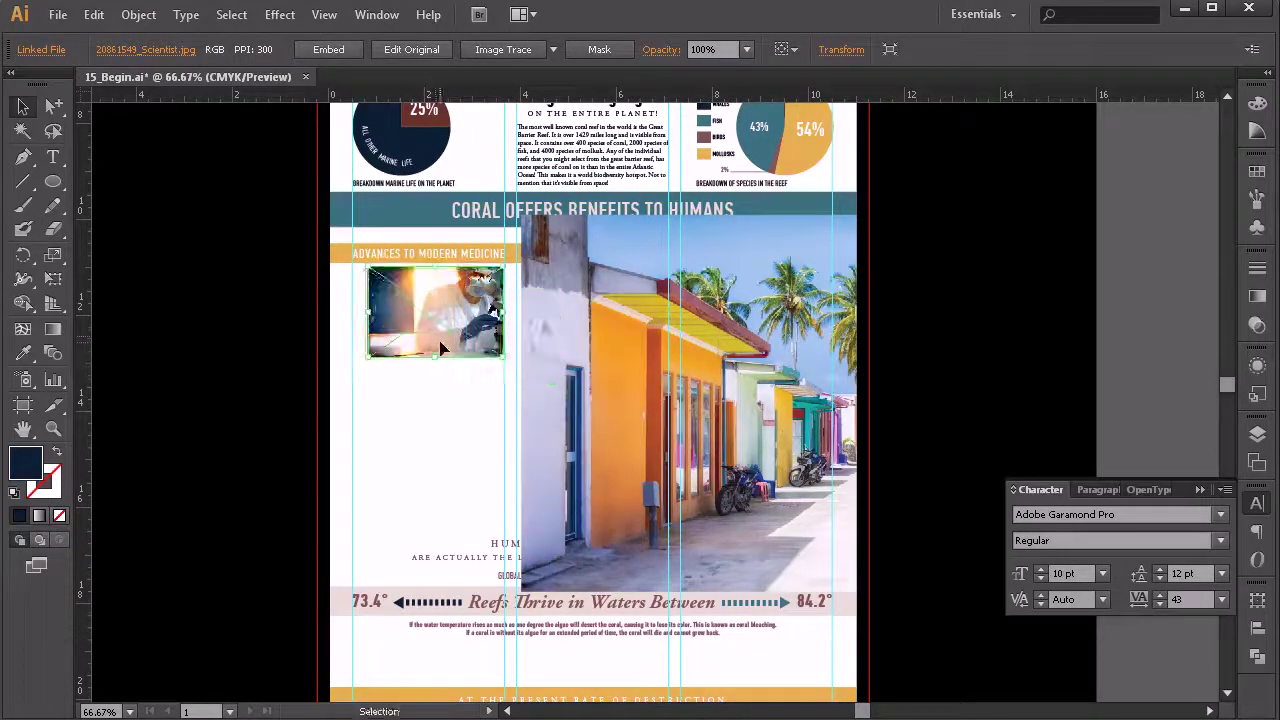
pyautogui.click(484, 418)
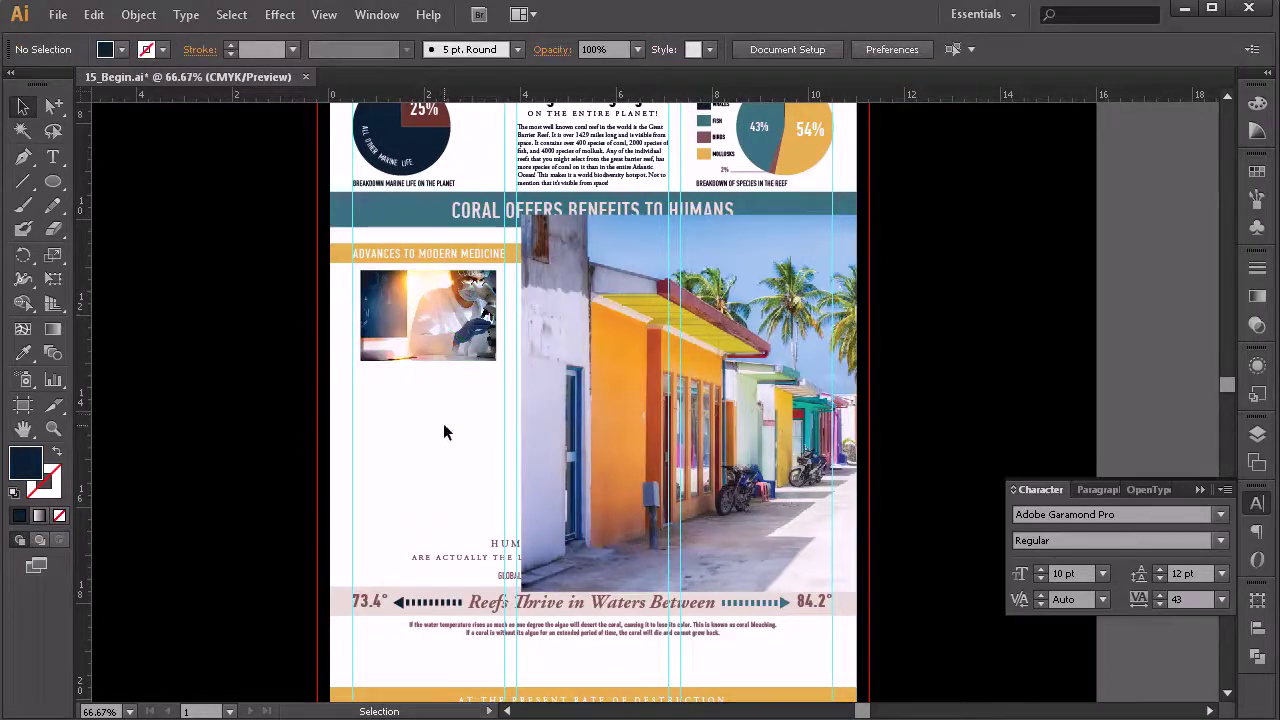
# Place 23469041_boatl.jpg as a linked image and move it to the right so it uncovers the columns
pyautogui.click(58, 14)
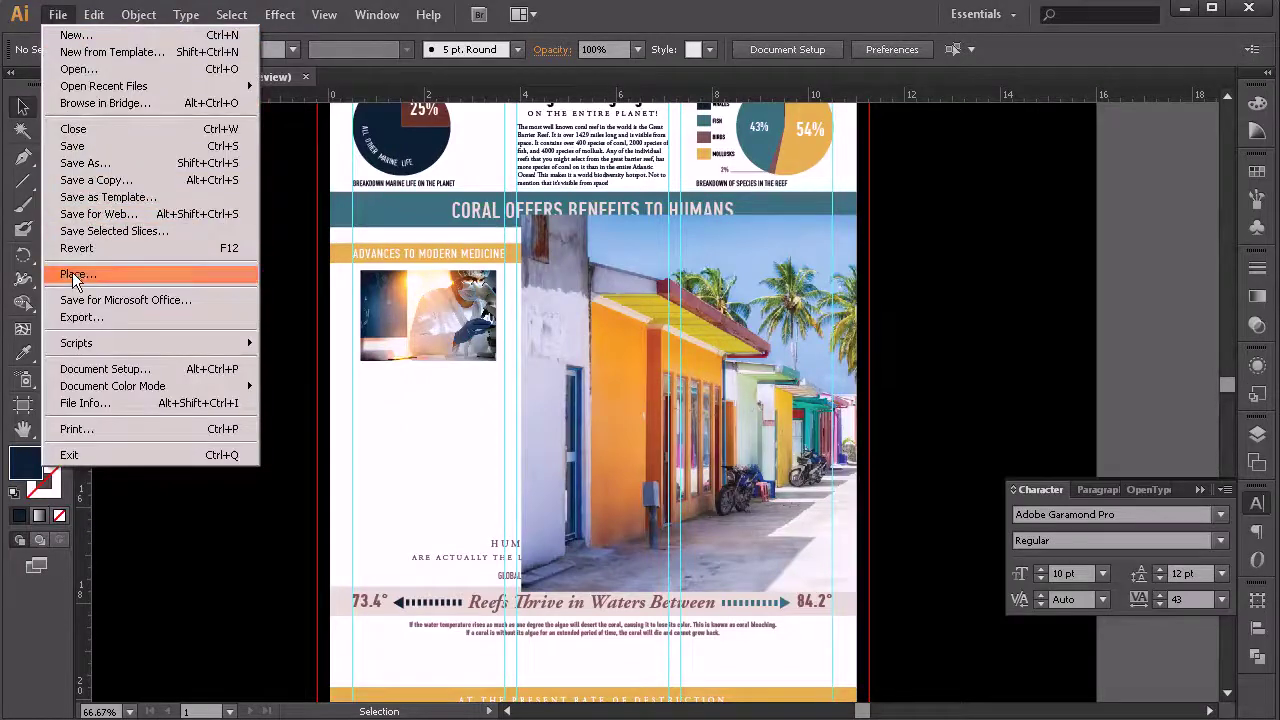
pyautogui.click(335, 287)
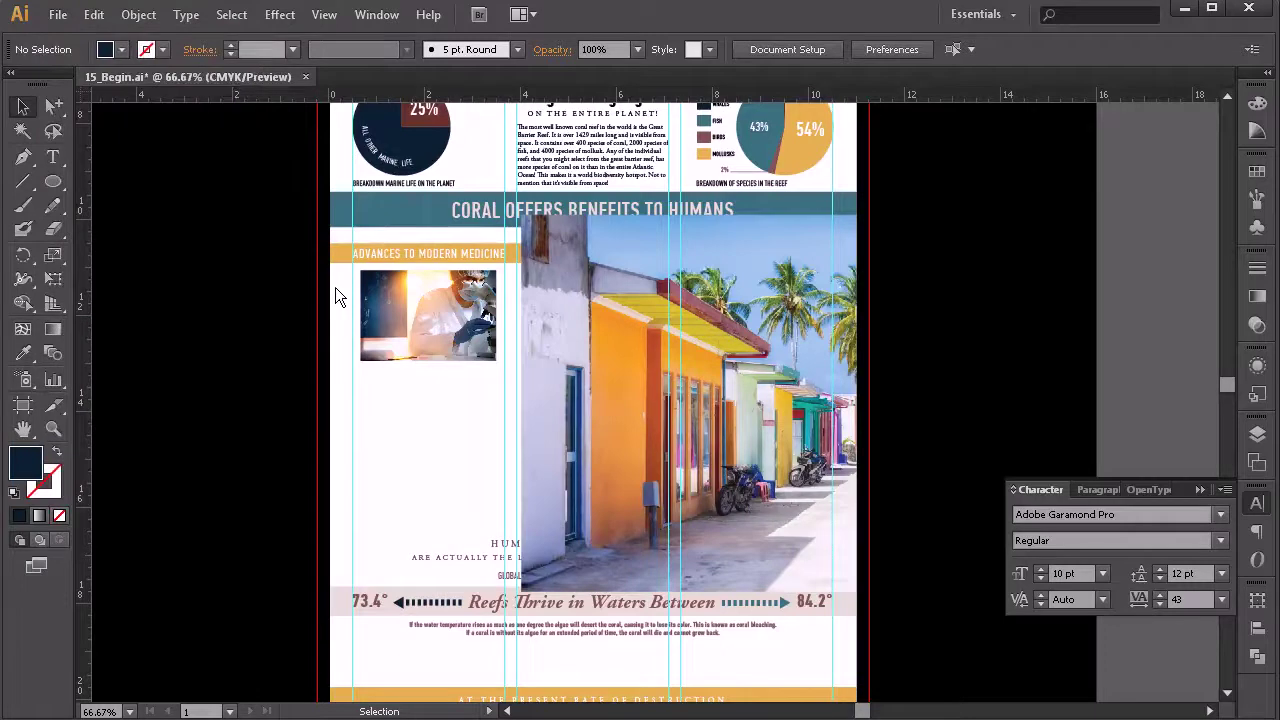
pyautogui.click(352, 165)
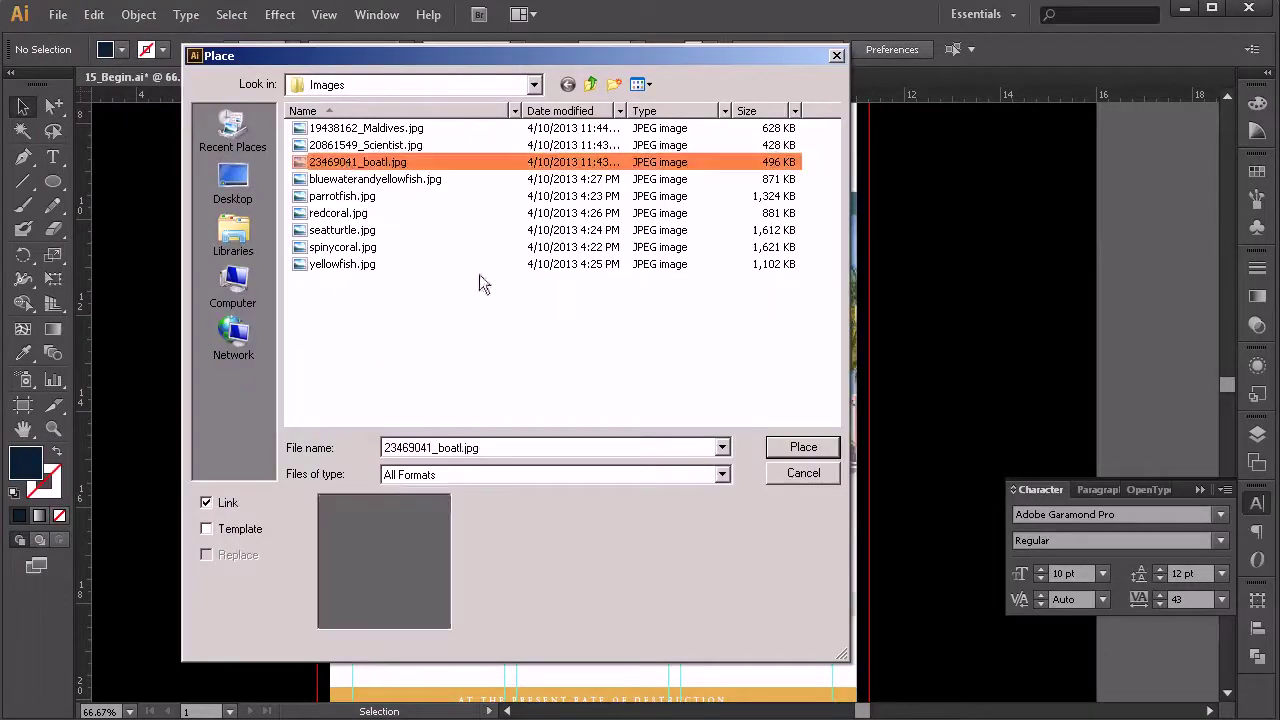
pyautogui.click(801, 447)
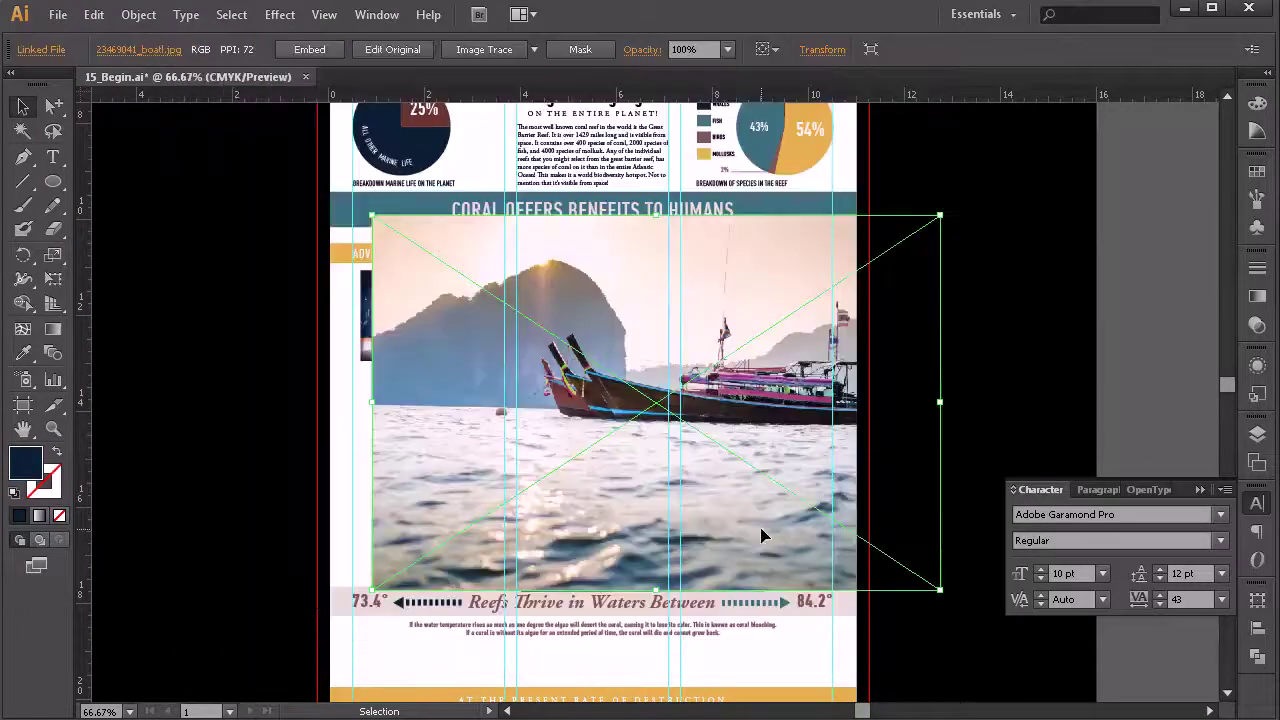
pyautogui.moveTo(632, 360); pyautogui.dragTo(714, 407)
pyautogui.moveTo(629, 380); pyautogui.dragTo(861, 332)
# Move the Maldives photo down and right so it clears the three gold column headings
pyautogui.moveTo(528, 282); pyautogui.dragTo(523, 320)
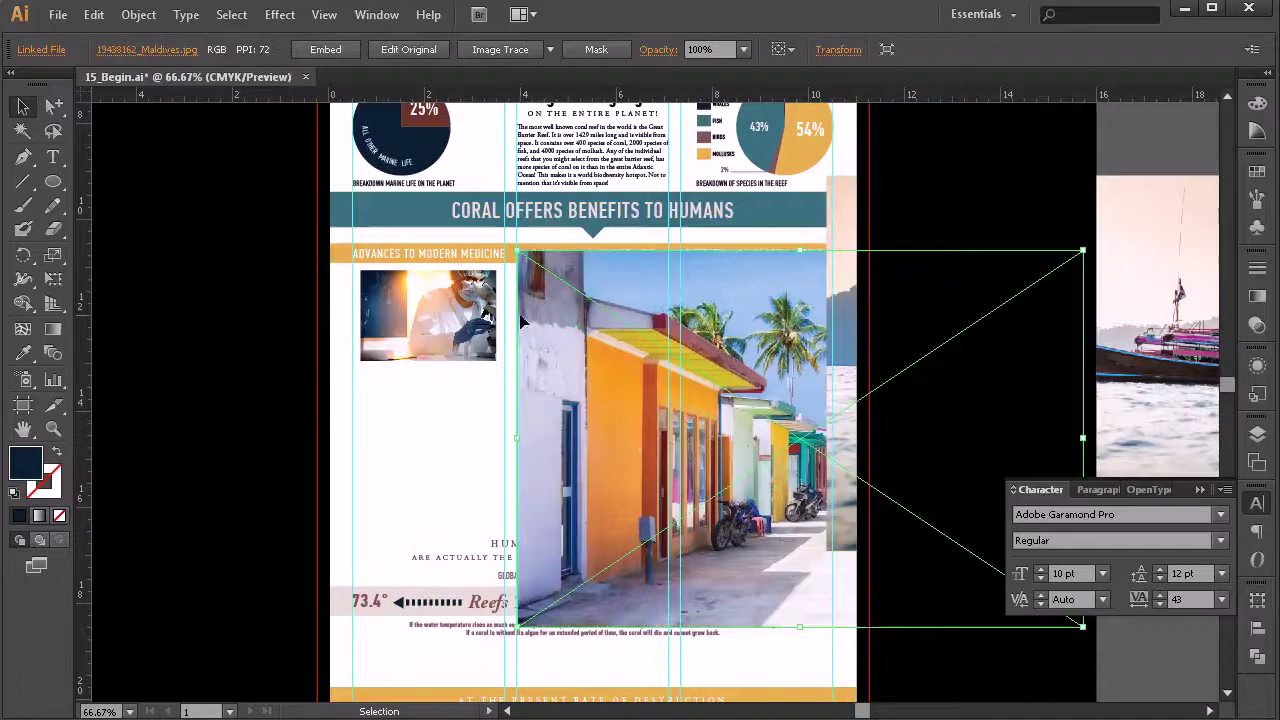
pyautogui.scroll(2, 540, 325)
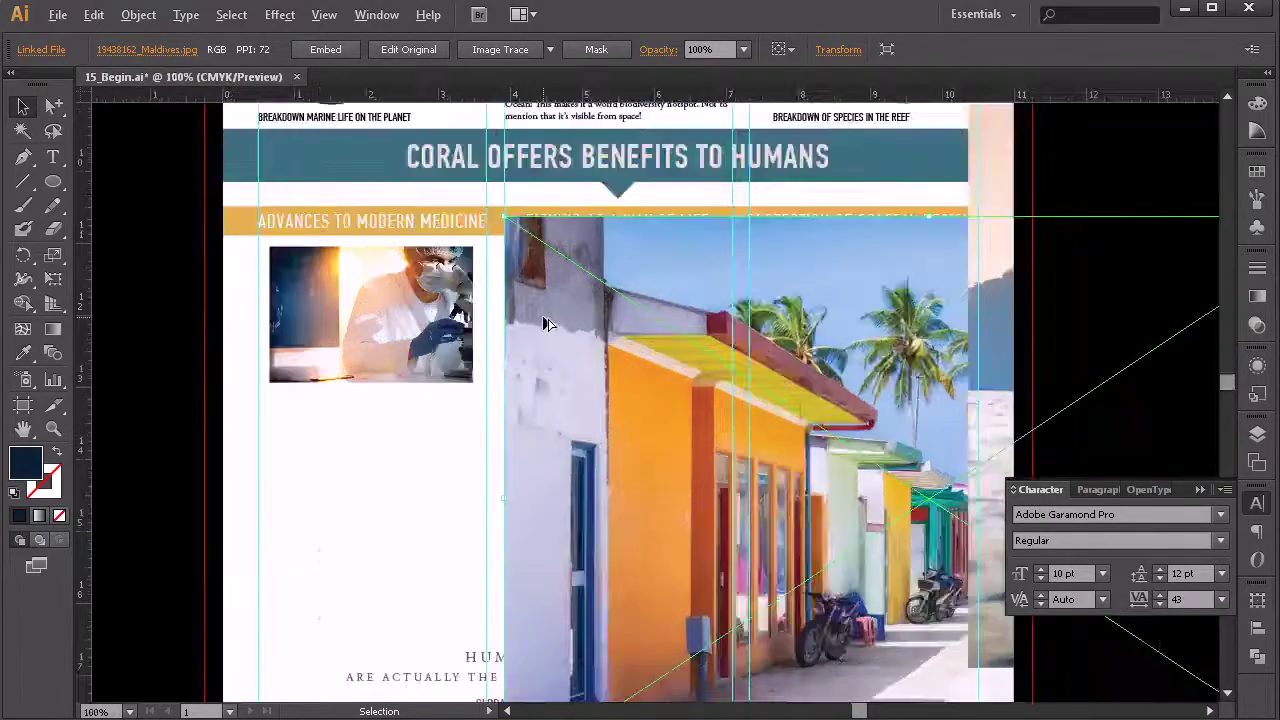
pyautogui.moveTo(634, 371); pyautogui.dragTo(710, 357)
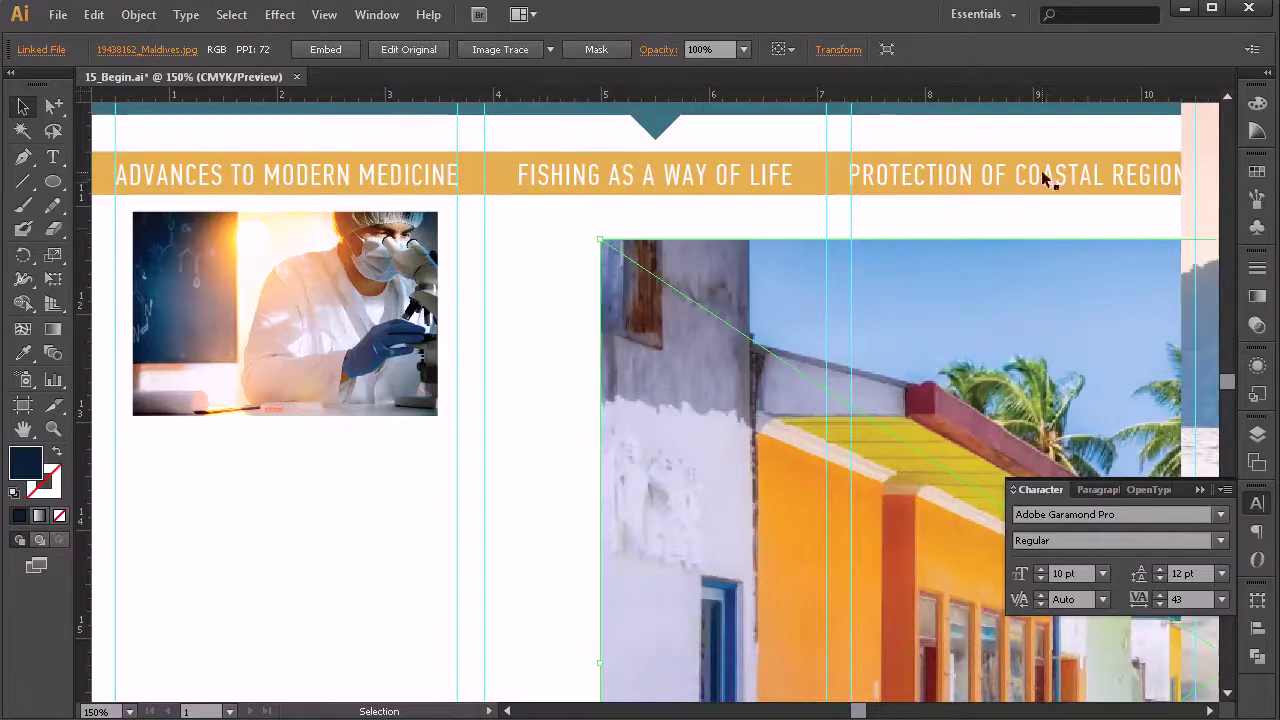
# Snap the scientist photo to the first column's left guide and scale it proportionally to the column's width
pyautogui.click(362, 292)
pyautogui.moveTo(526, 348); pyautogui.dragTo(529, 326)
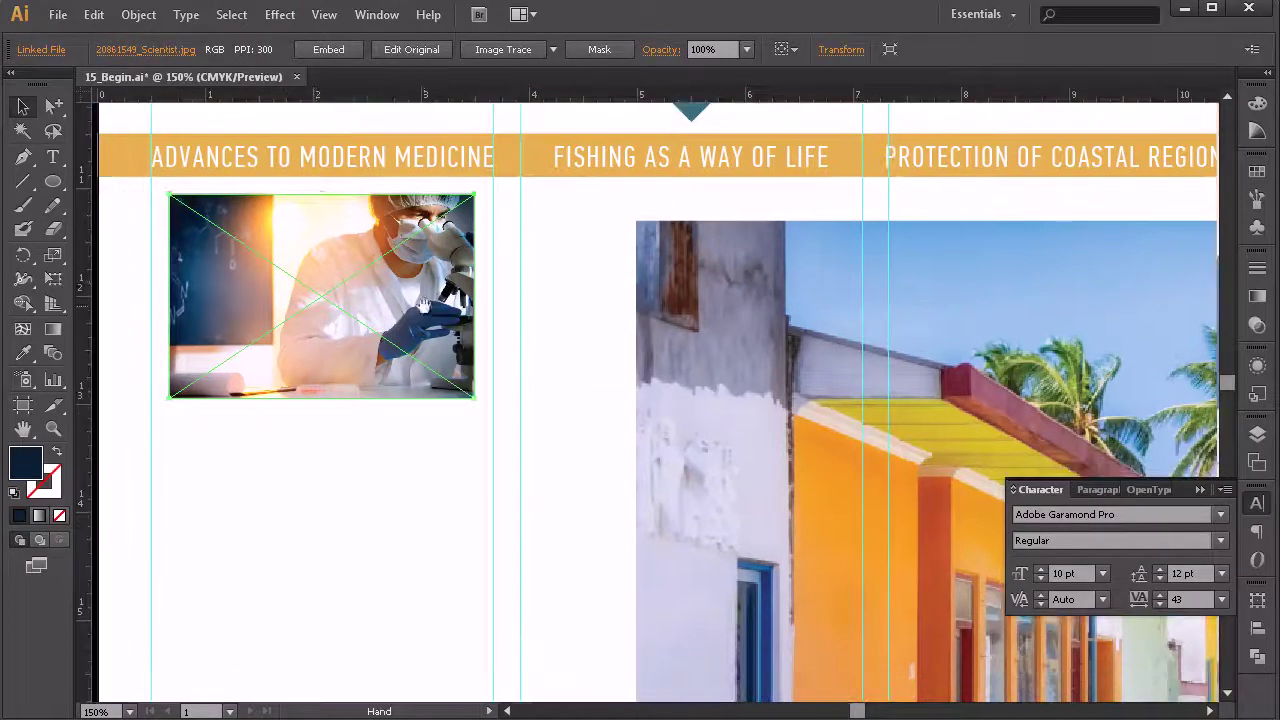
pyautogui.moveTo(335, 276); pyautogui.dragTo(309, 290)
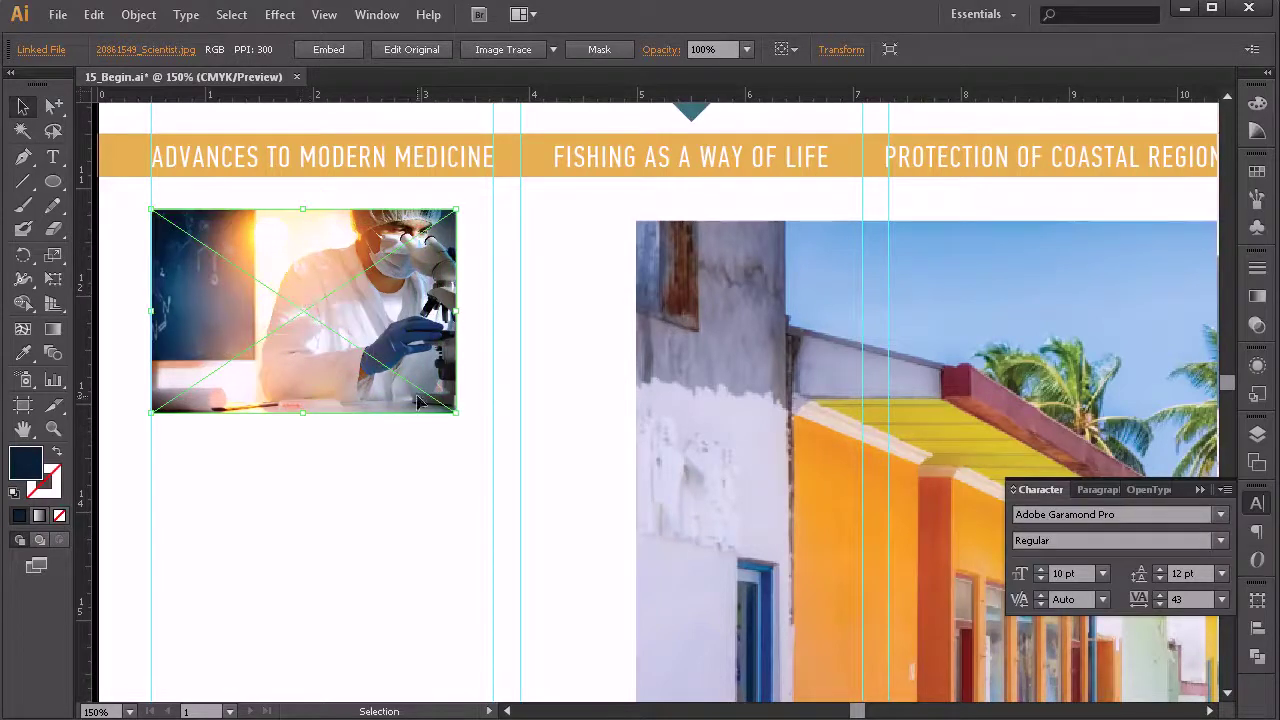
pyautogui.moveTo(456, 412); pyautogui.dragTo(493, 439)
pyautogui.click(557, 391)
# Move the Maldives photo aside and fit the boat photo to the middle column's width, level with the scientist photo
pyautogui.moveTo(767, 318); pyautogui.dragTo(652, 306)
pyautogui.press('z')
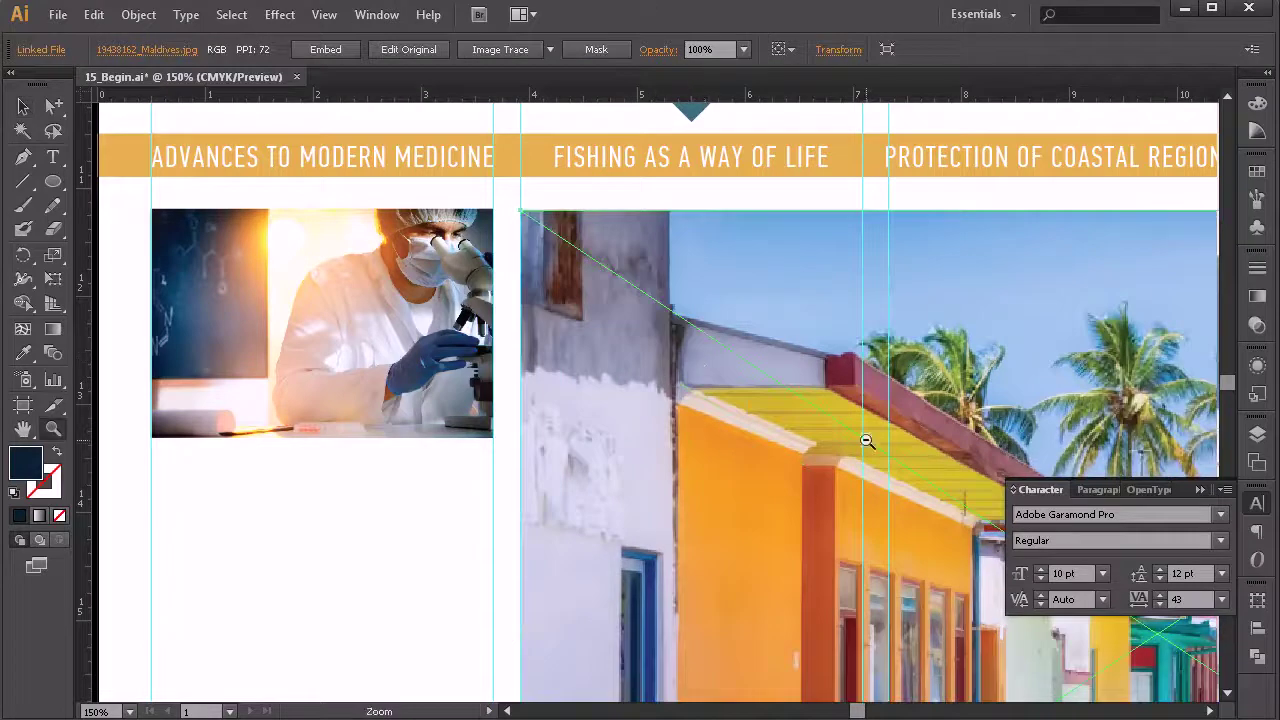
pyautogui.keyDown('alt'); pyautogui.click(866, 441); pyautogui.keyUp('alt')
pyautogui.keyDown('alt'); pyautogui.click(729, 417); pyautogui.keyUp('alt')
pyautogui.keyDown('alt'); pyautogui.click(706, 417); pyautogui.keyUp('alt')
pyautogui.press('v')
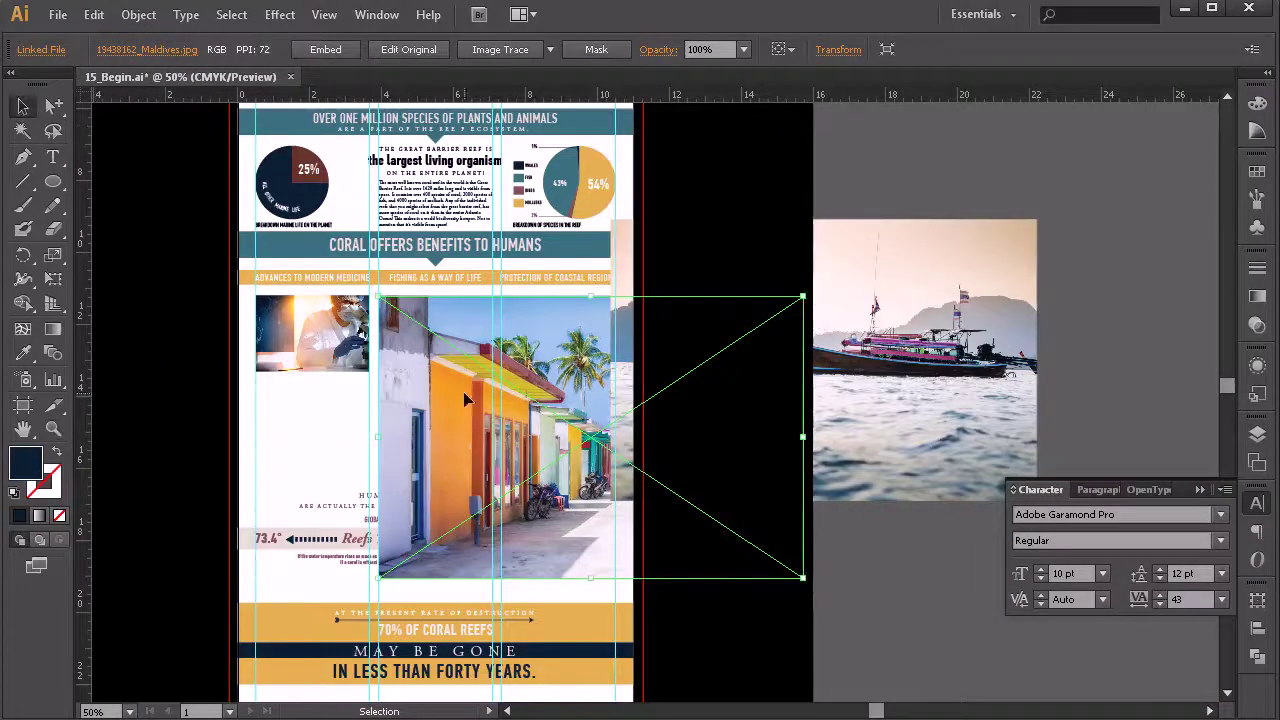
pyautogui.moveTo(426, 346); pyautogui.dragTo(608, 357)
pyautogui.moveTo(929, 266); pyautogui.dragTo(693, 344)
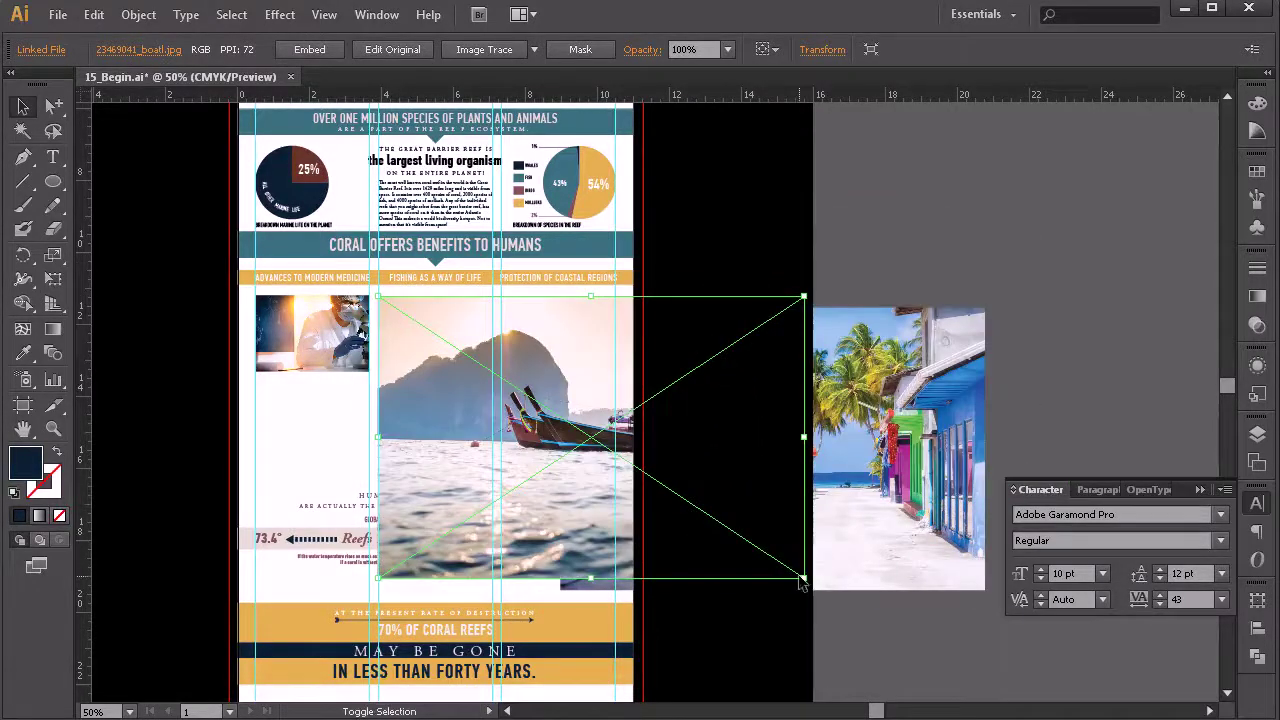
pyautogui.moveTo(797, 576); pyautogui.dragTo(492, 413)
# Position the Maldives photo below Protection of Coastal Regions and scale it proportionally to fit between the third column's guides
pyautogui.moveTo(790, 432); pyautogui.dragTo(730, 422)
pyautogui.moveTo(926, 578); pyautogui.dragTo(612, 388)
pyautogui.scroll(2, 553, 349)
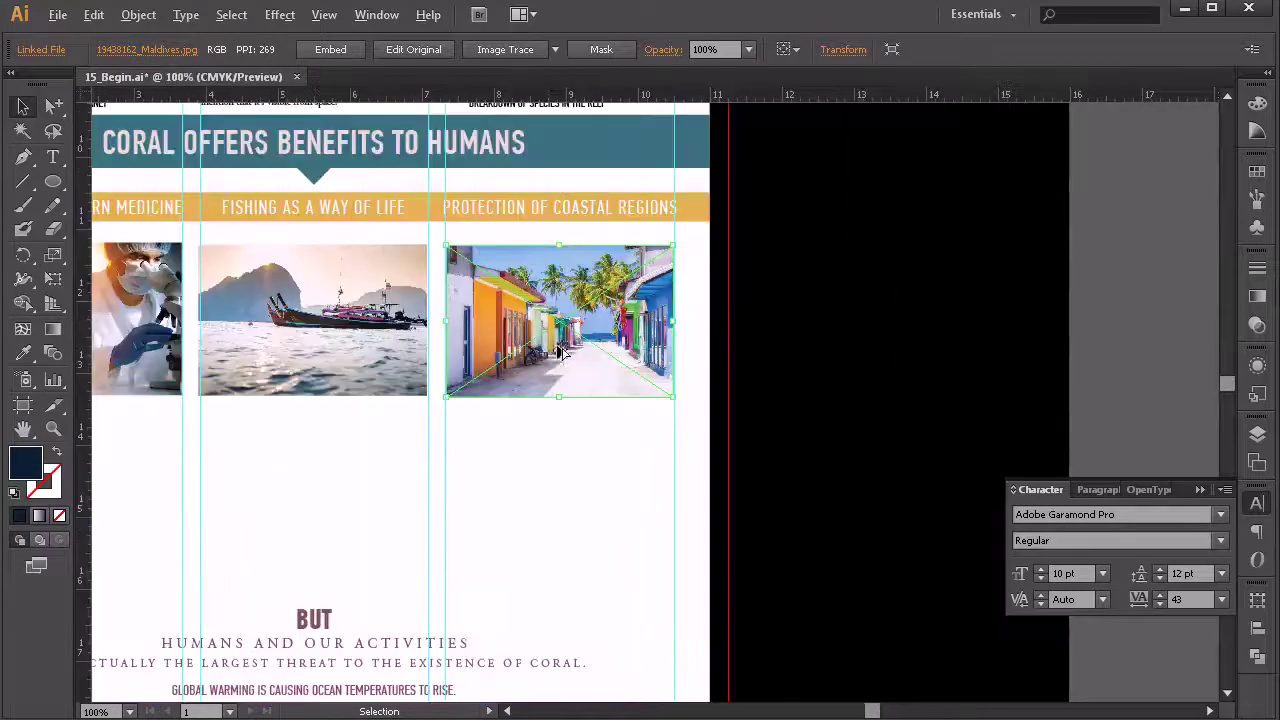
pyautogui.scroll(2, 533, 359)
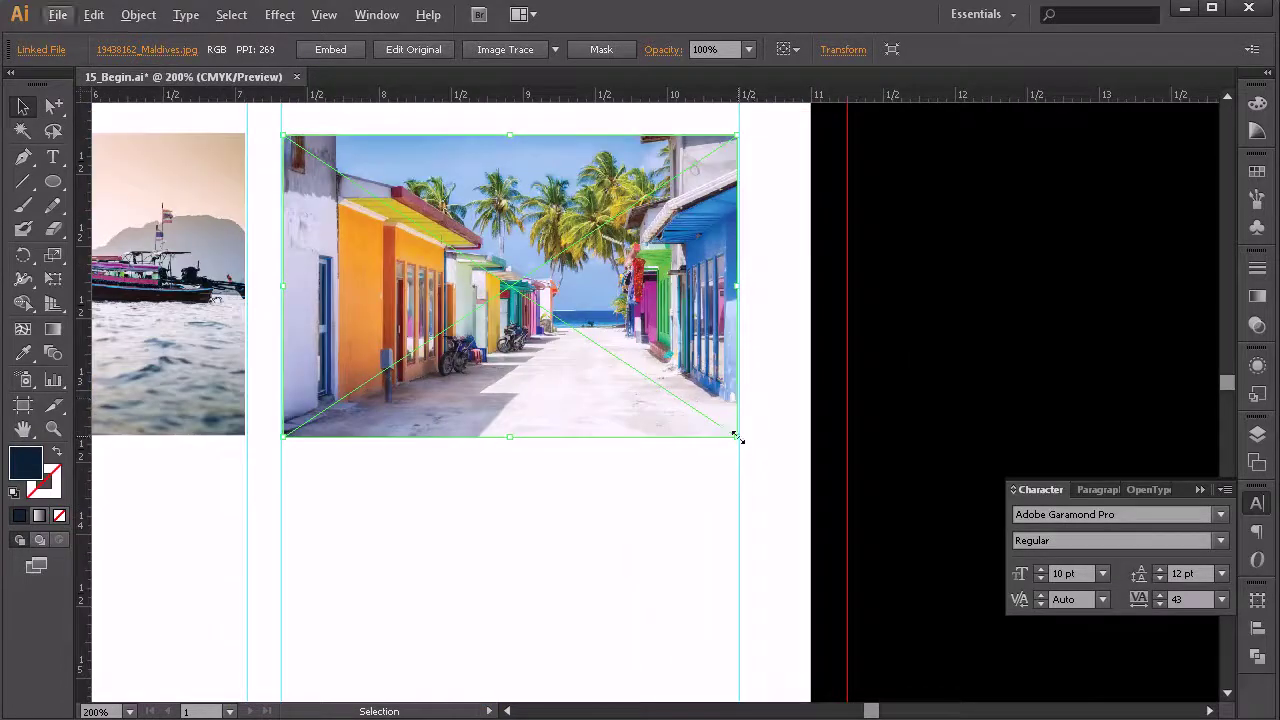
pyautogui.moveTo(478, 451); pyautogui.dragTo(420, 446)
# Fine-tune the boat photo's position and size so its edges meet the middle column's guides
pyautogui.hscroll(-3, 482, 452)
pyautogui.moveTo(223, 457); pyautogui.dragTo(449, 437)
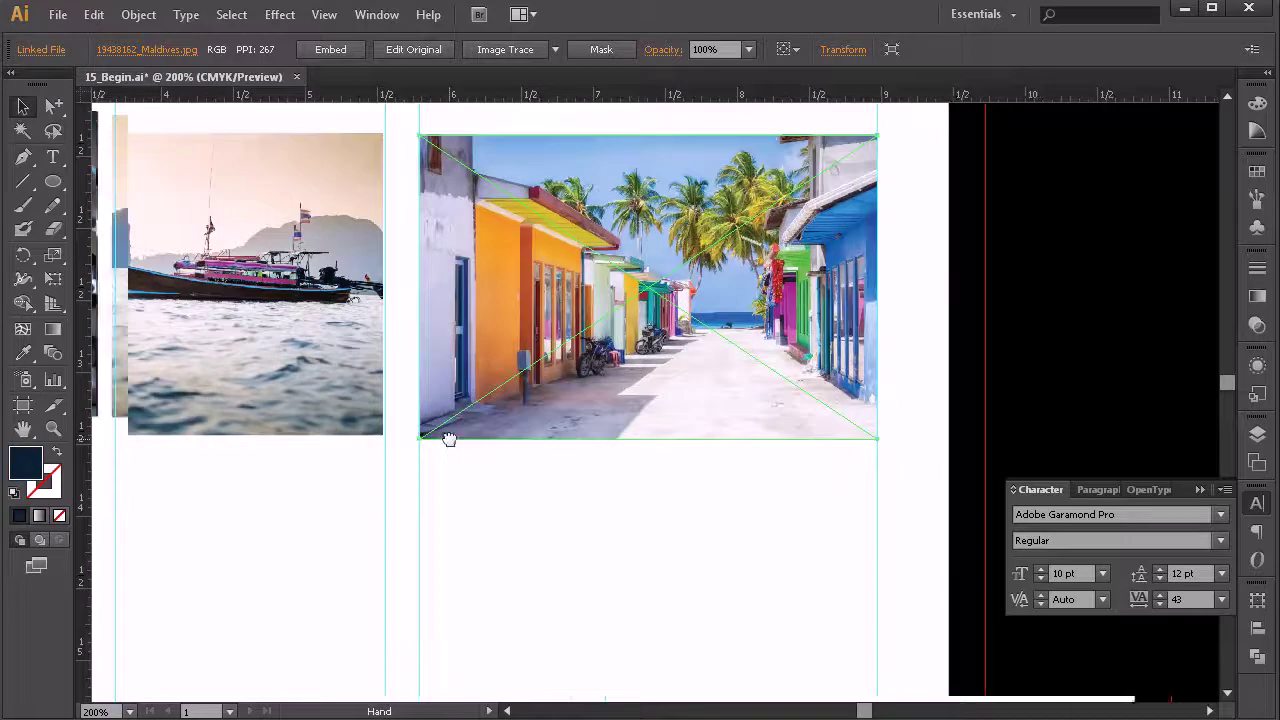
pyautogui.click(428, 379)
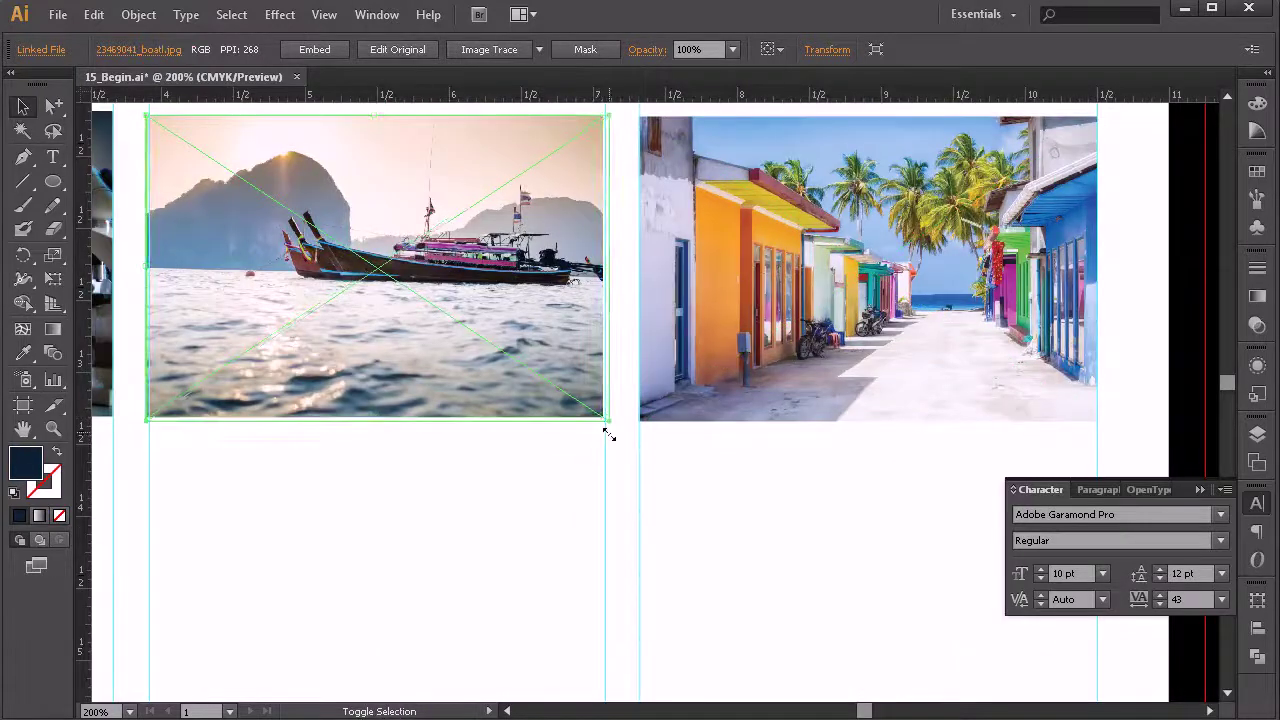
pyautogui.moveTo(168, 450); pyautogui.dragTo(333, 416)
pyautogui.moveTo(451, 477); pyautogui.dragTo(512, 487)
# Nudge the scientist photo slightly right and resize it so its right edge meets the first column's guide
pyautogui.moveTo(209, 337); pyautogui.dragTo(507, 447)
pyautogui.click(505, 447)
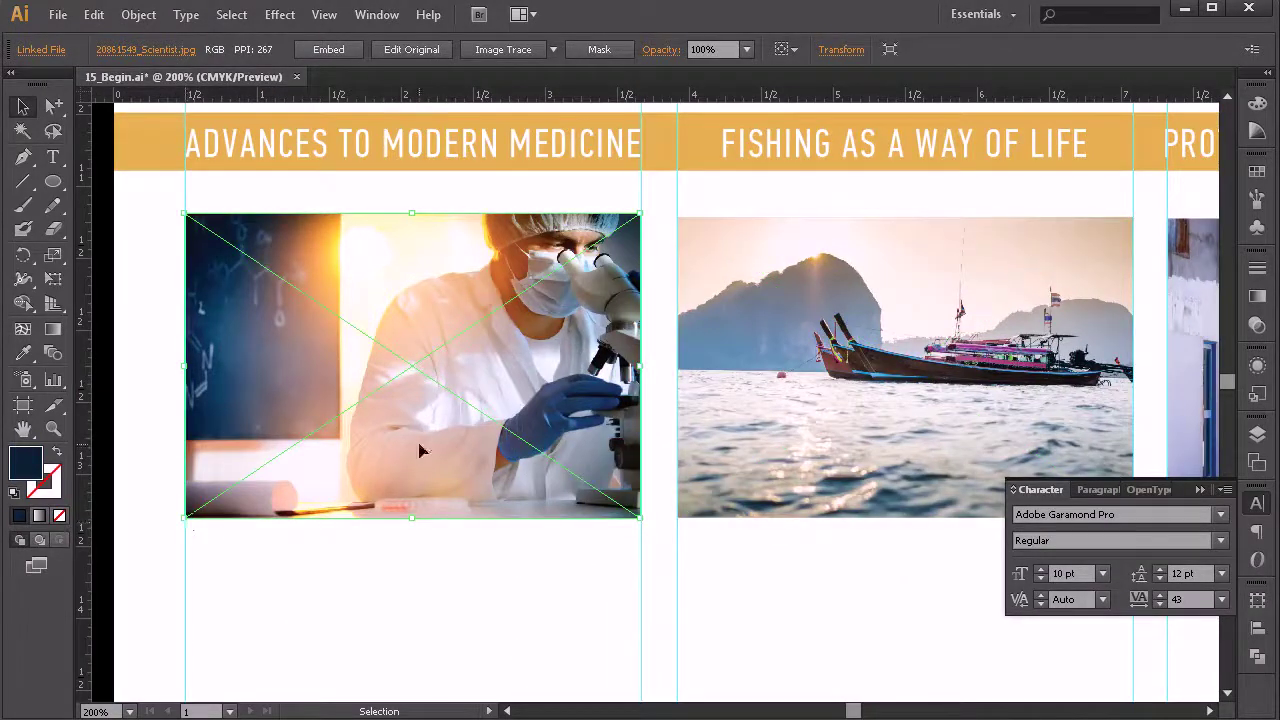
pyautogui.press('Right')
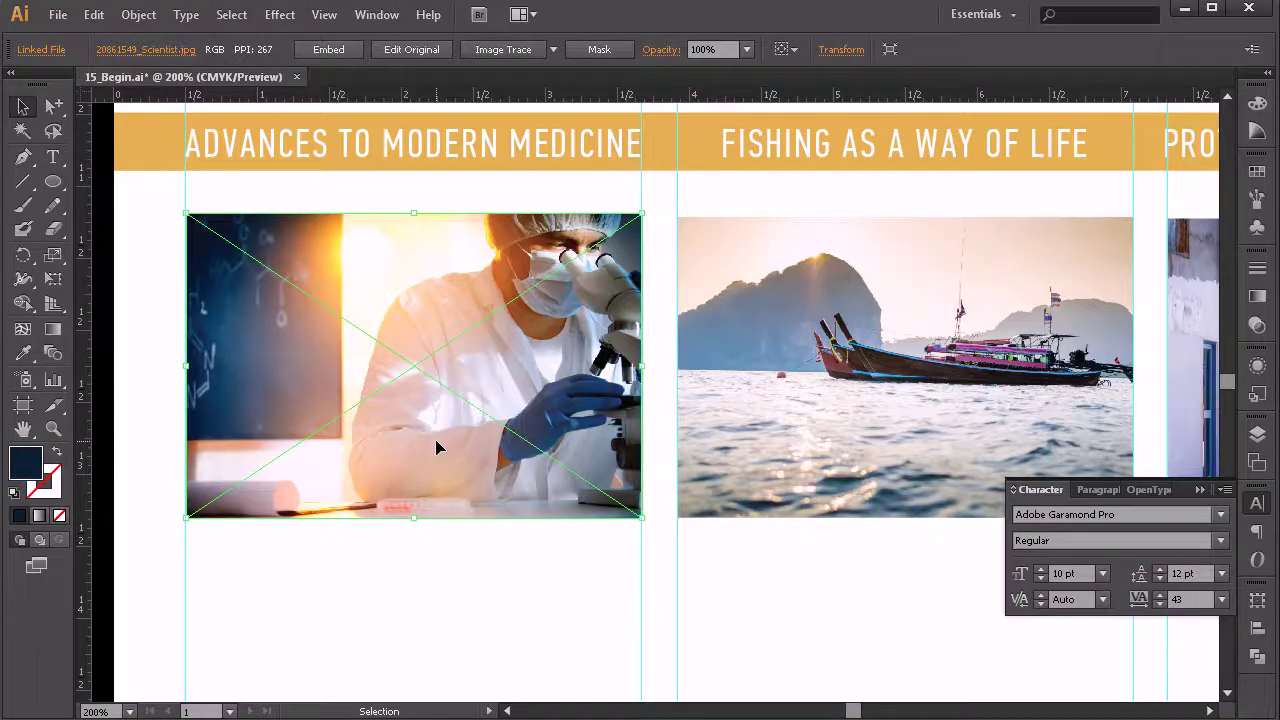
pyautogui.click(531, 589)
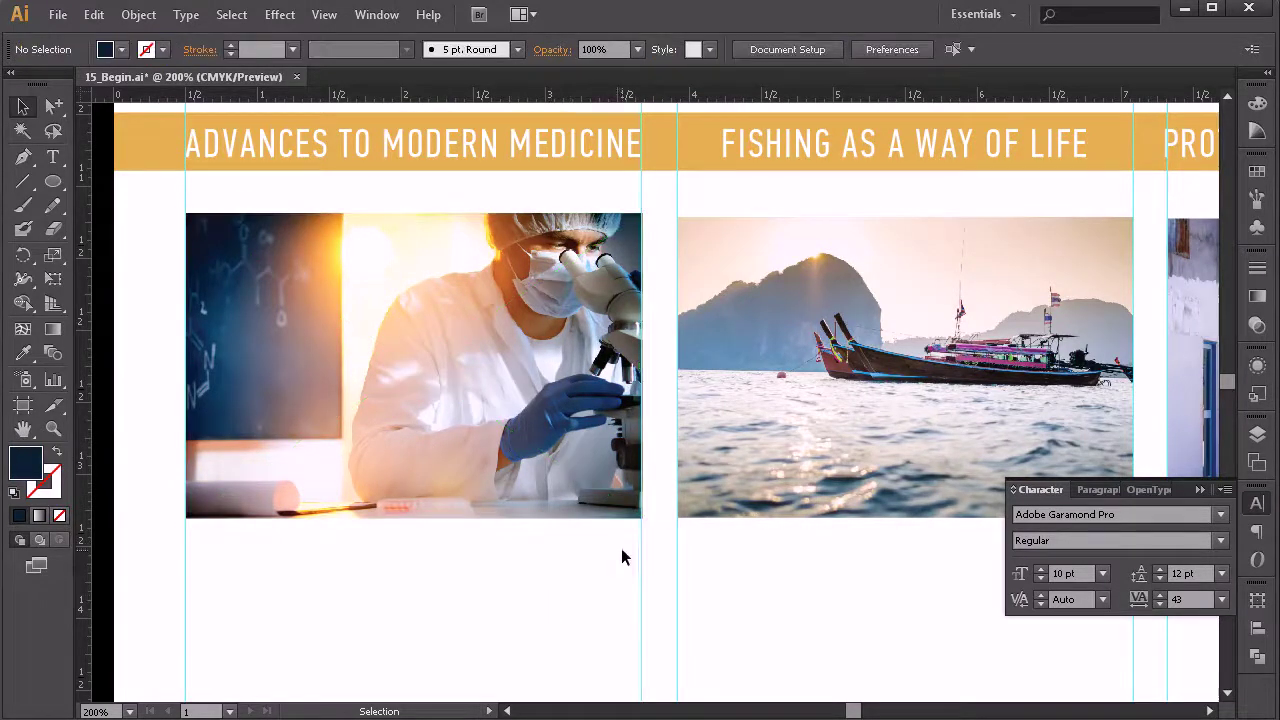
pyautogui.click(630, 508)
pyautogui.moveTo(645, 522); pyautogui.dragTo(641, 518)
pyautogui.click(665, 593)
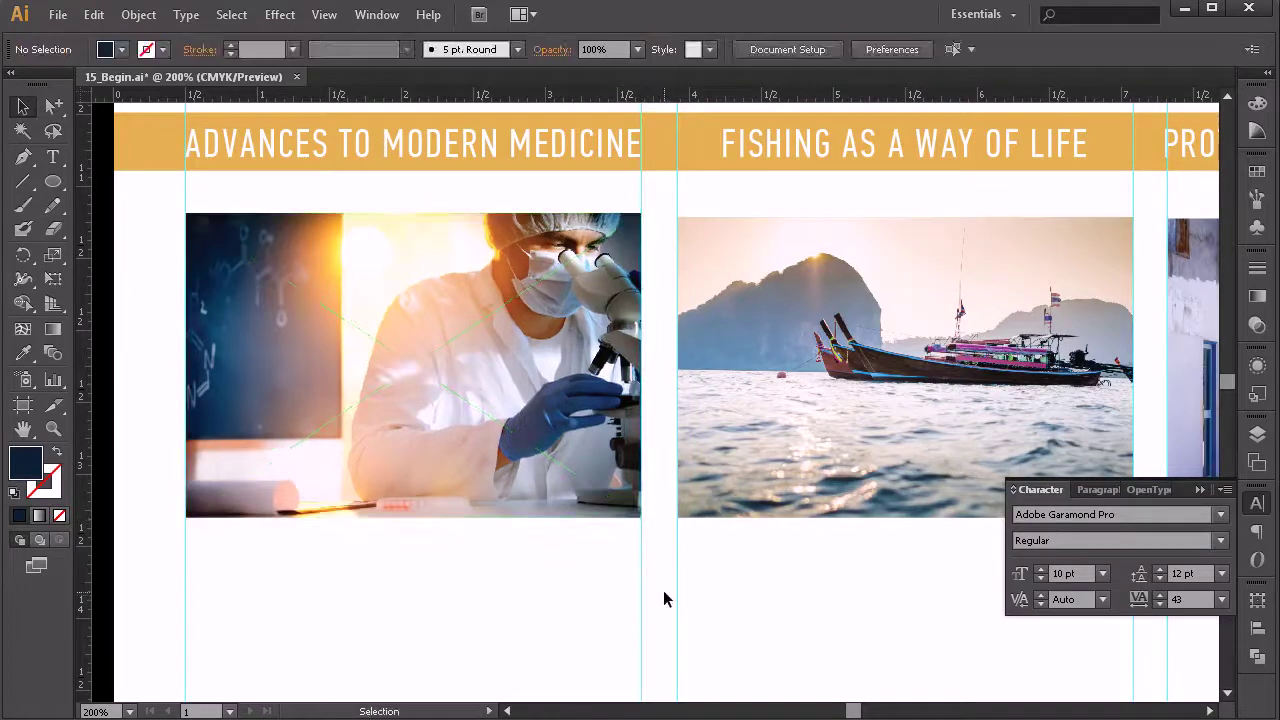
# Align the top edges of the scientist, boat and Maldives photos
pyautogui.press('z')
pyautogui.keyDown('alt'); pyautogui.click(697, 377); pyautogui.keyUp('alt')
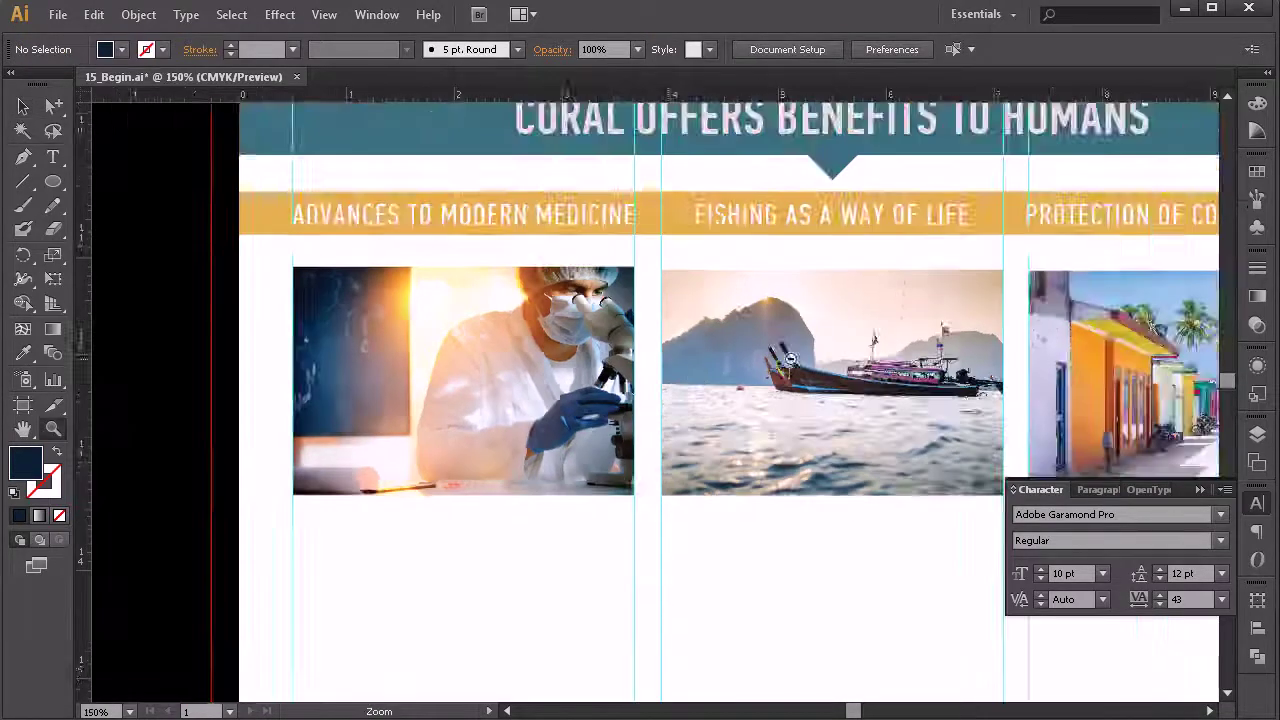
pyautogui.keyDown('alt'); pyautogui.click(697, 377); pyautogui.keyUp('alt')
pyautogui.keyDown('space'); pyautogui.moveTo(845, 400); pyautogui.dragTo(803, 404); pyautogui.keyUp('space')
pyautogui.press('v')
pyautogui.click(949, 425)
pyautogui.keyDown('shift'); pyautogui.click(615, 420); pyautogui.keyUp('shift')
pyautogui.keyDown('shift'); pyautogui.click(433, 408); pyautogui.keyUp('shift')
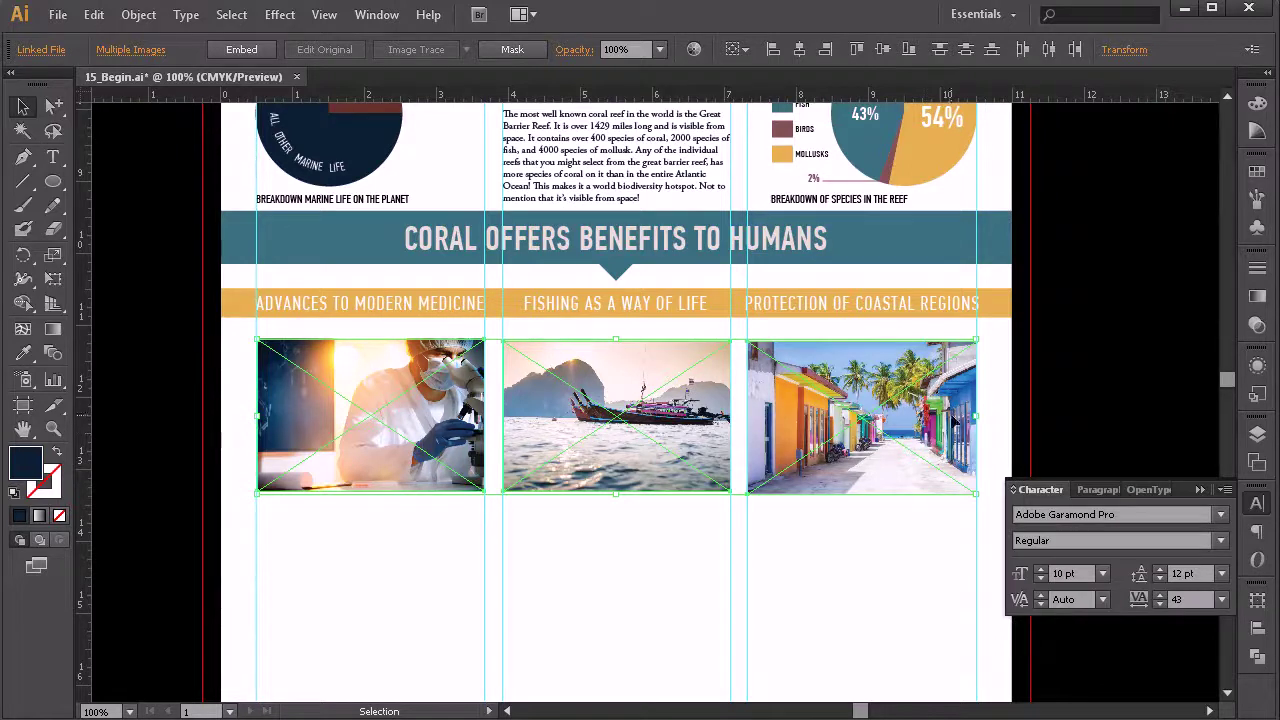
pyautogui.click(856, 50)
pyautogui.click(599, 567)
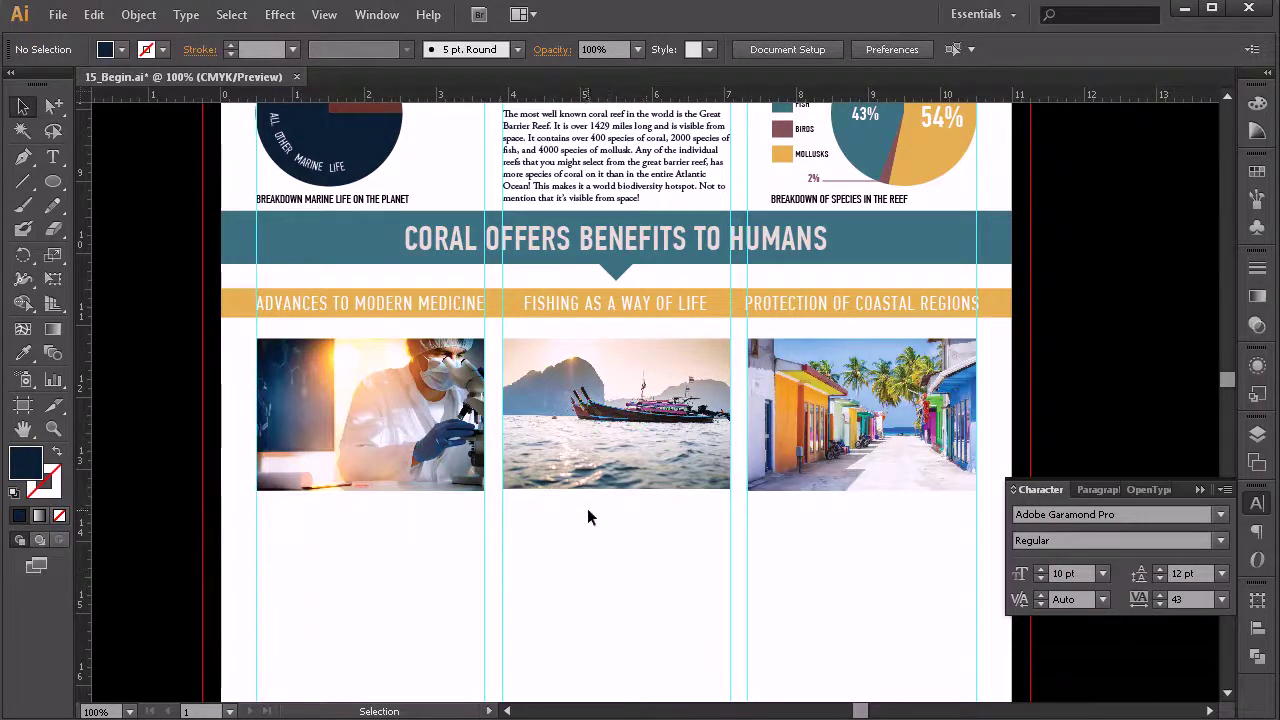
# Stretch the boat photo's bottom edge down slightly so it lines up with the bottoms of the neighbouring photos
pyautogui.scroll(2, 586, 516)
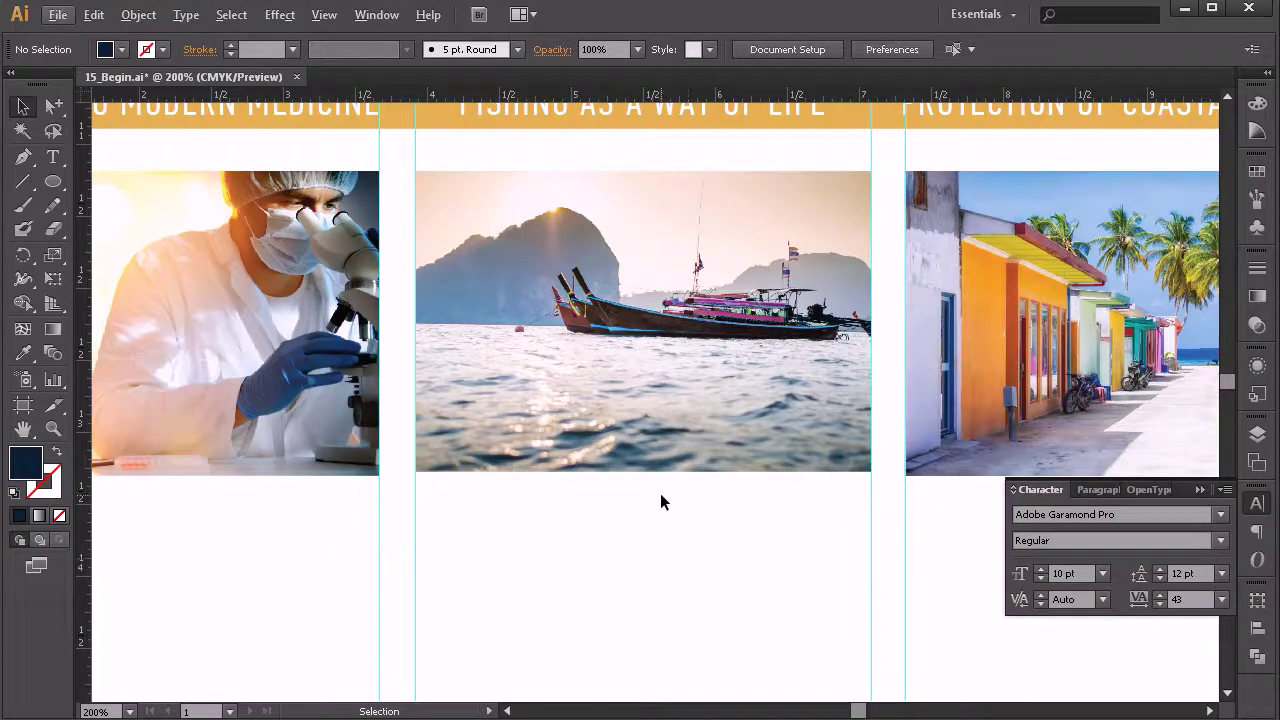
pyautogui.scroll(1, 662, 499)
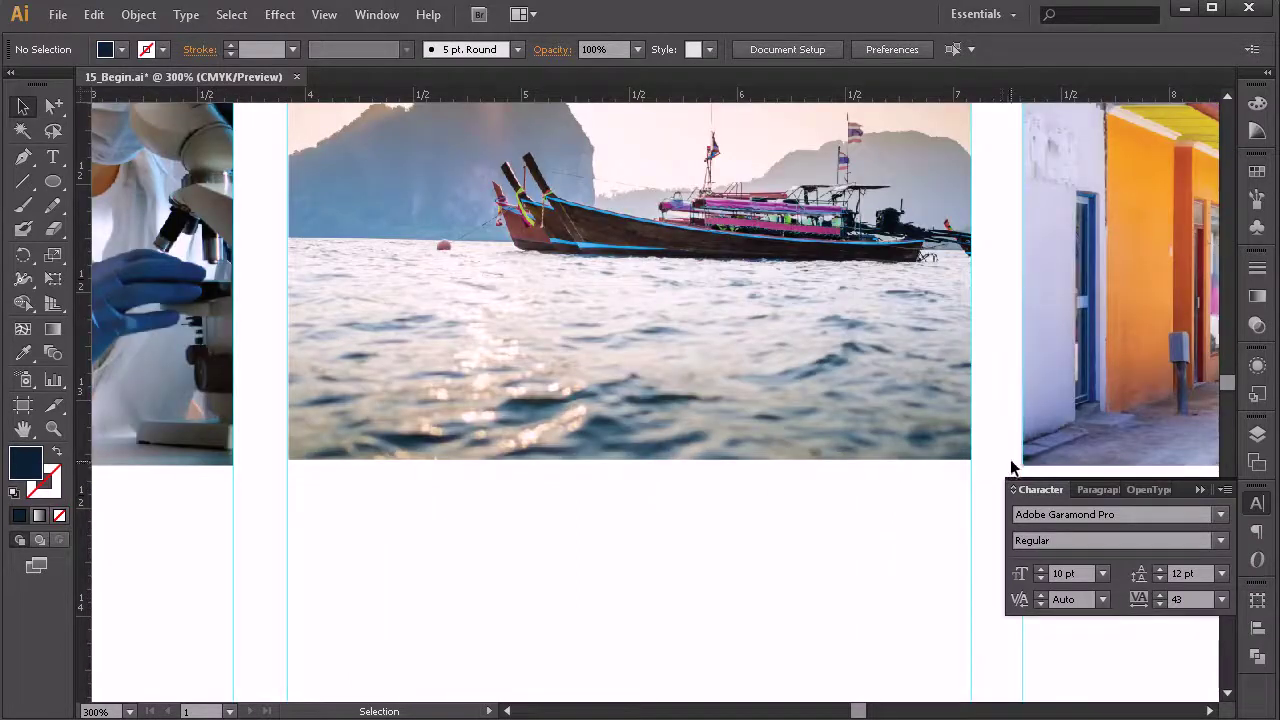
pyautogui.click(576, 457)
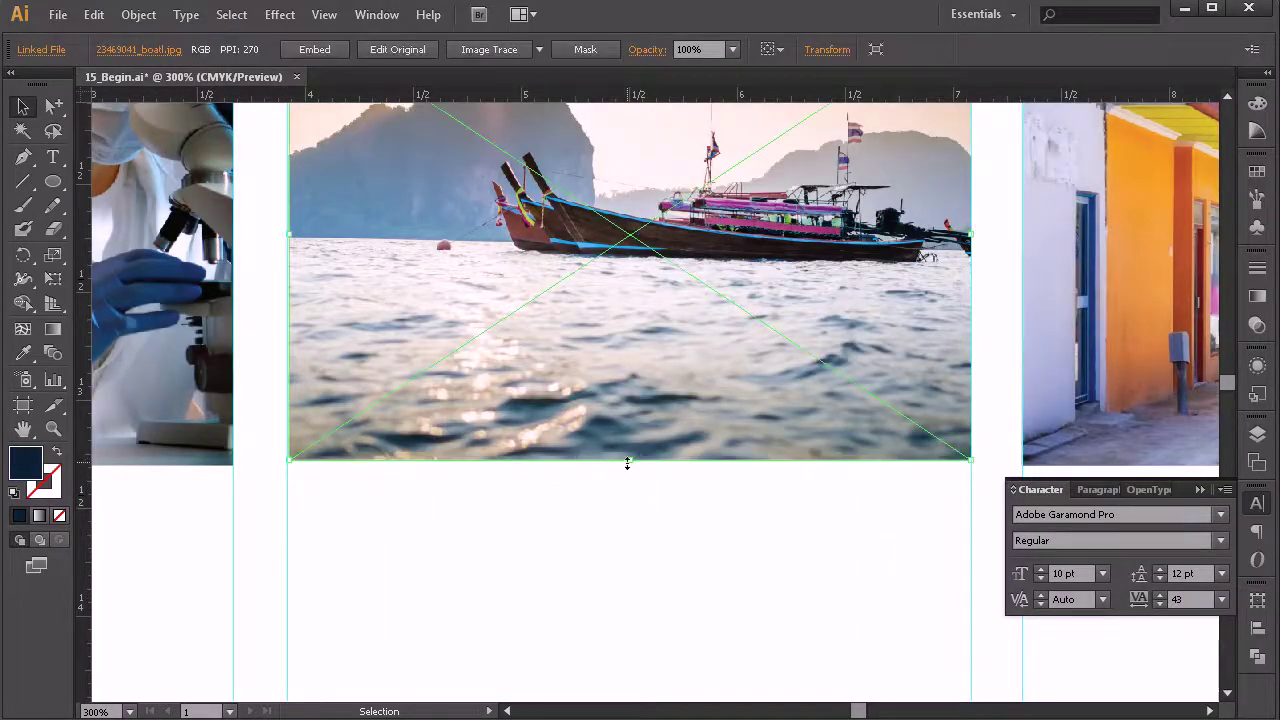
pyautogui.moveTo(631, 461); pyautogui.dragTo(631, 466)
pyautogui.click(662, 514)
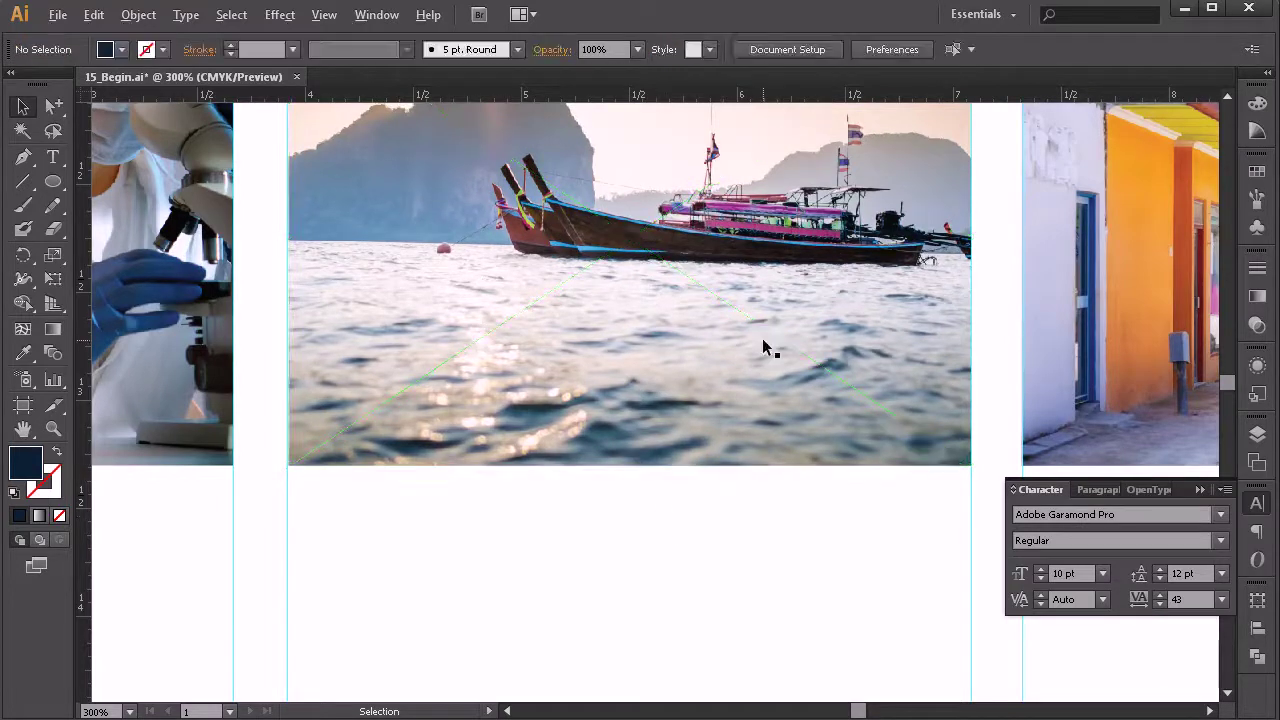
pyautogui.scroll(-1, 762, 338)
pyautogui.scroll(-1, 762, 338)
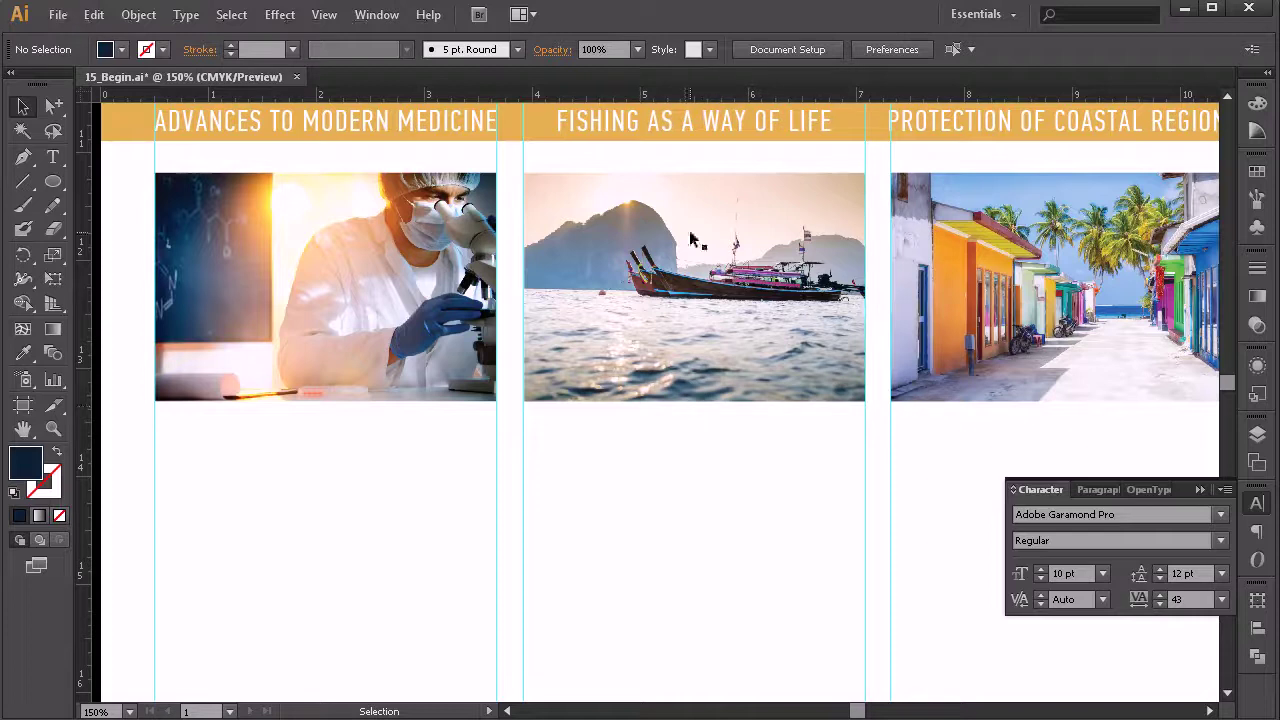
pyautogui.moveTo(804, 285); pyautogui.dragTo(764, 295)
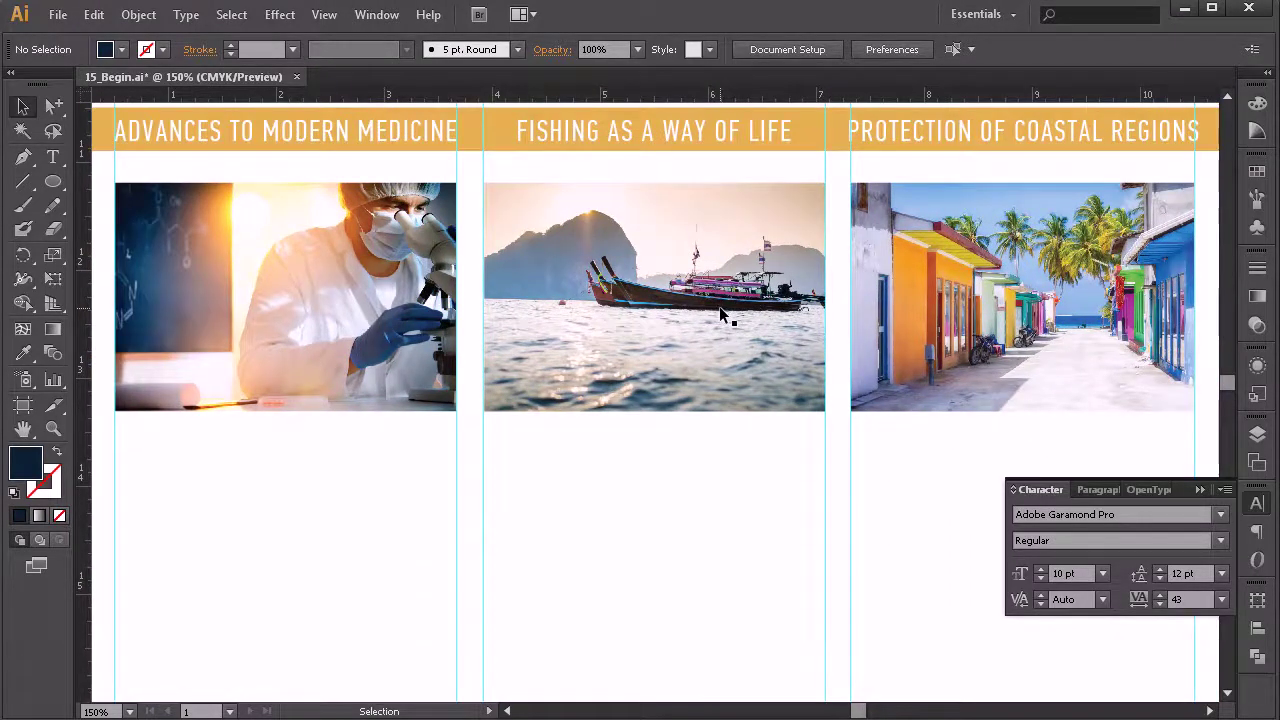
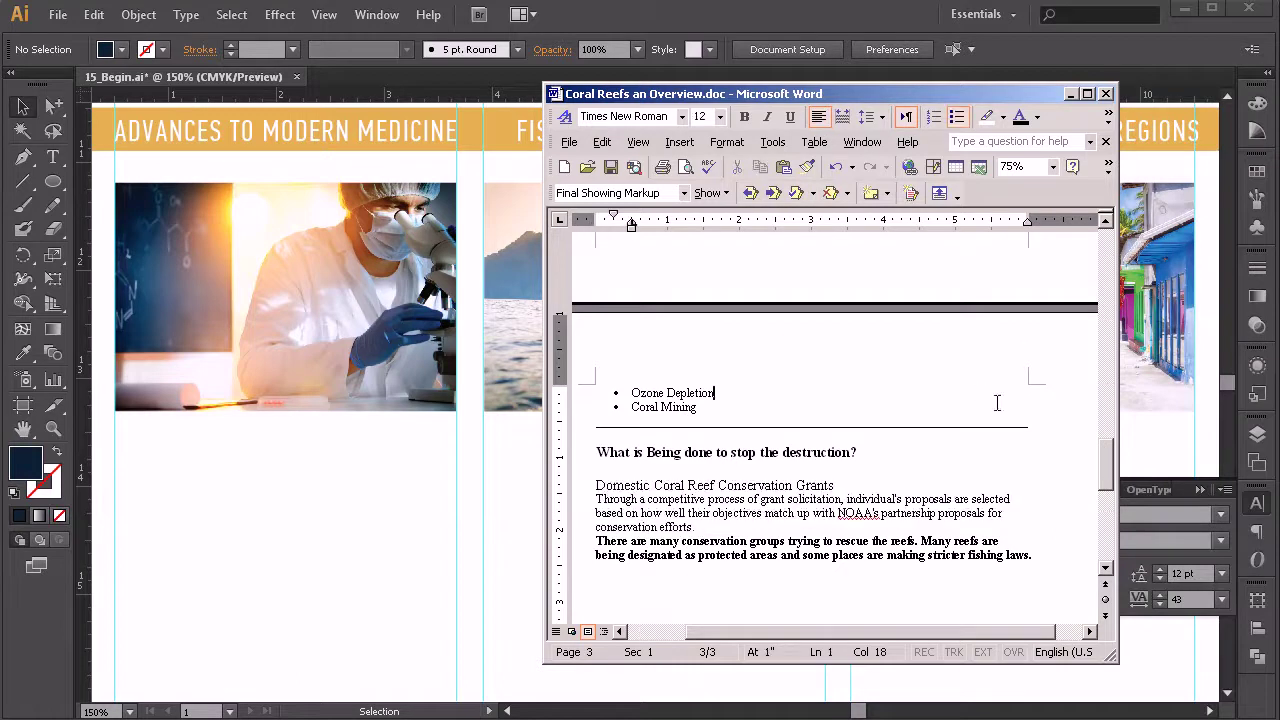
# In the Coral Reefs an Overview document in Word, examine the heading, statistic and description for advances to modern medicine
pyautogui.moveTo(1106, 470); pyautogui.dragTo(1109, 318)
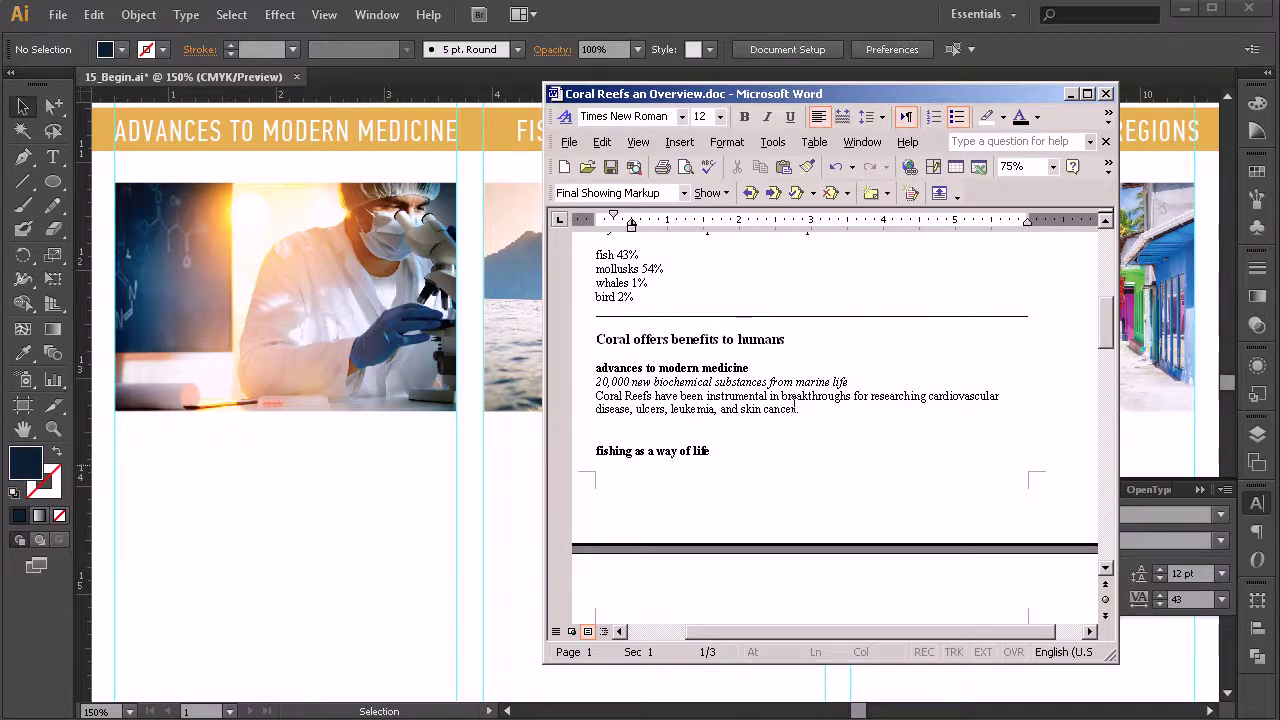
pyautogui.moveTo(593, 367); pyautogui.dragTo(752, 368)
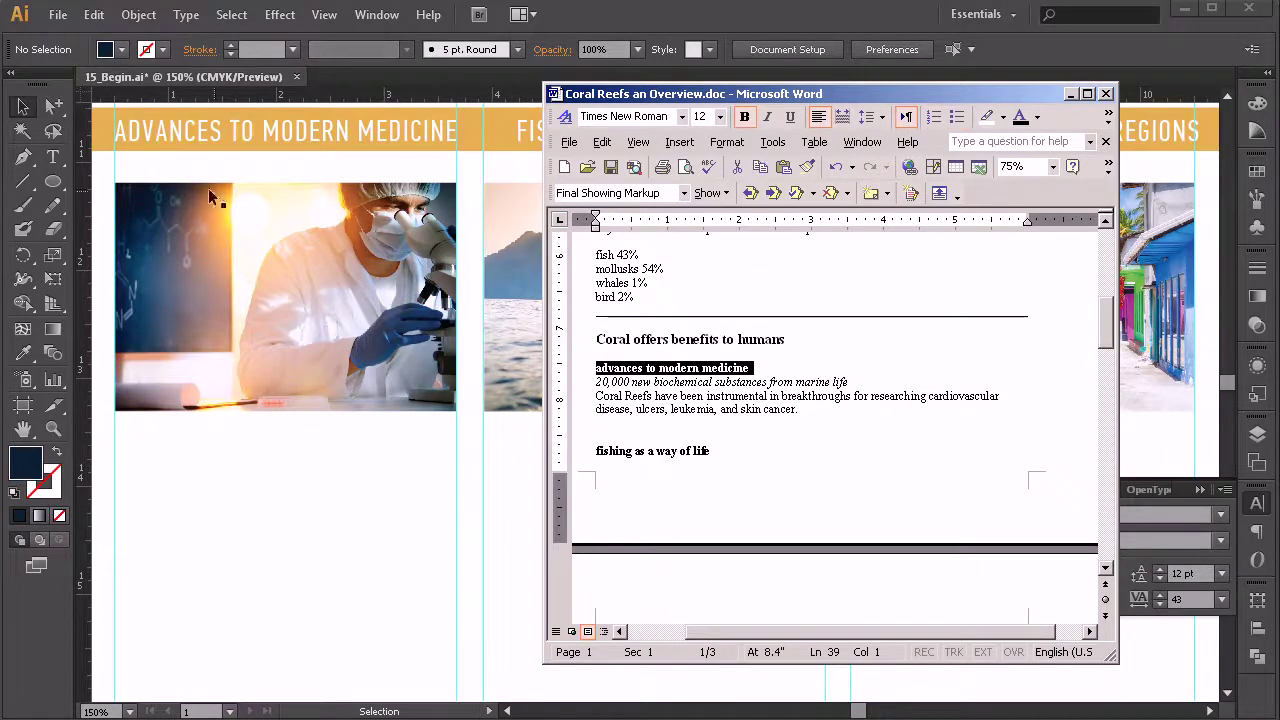
pyautogui.click(608, 382)
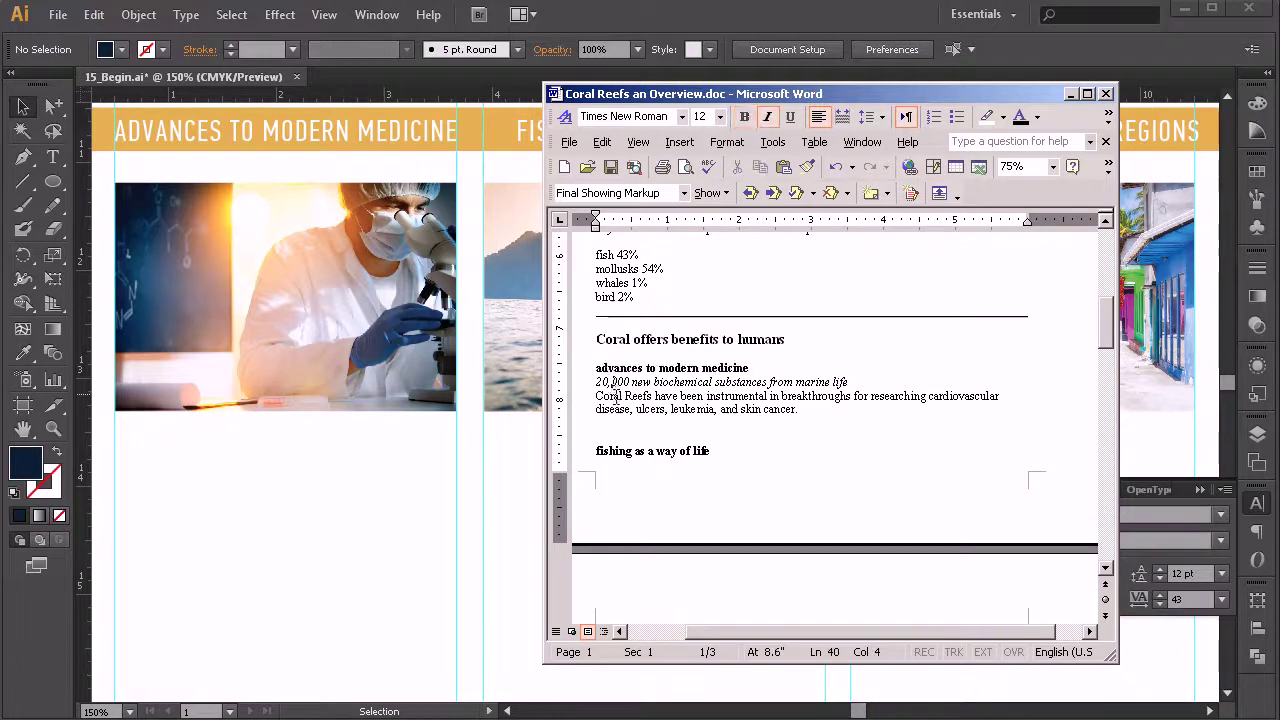
pyautogui.moveTo(597, 382); pyautogui.dragTo(851, 386)
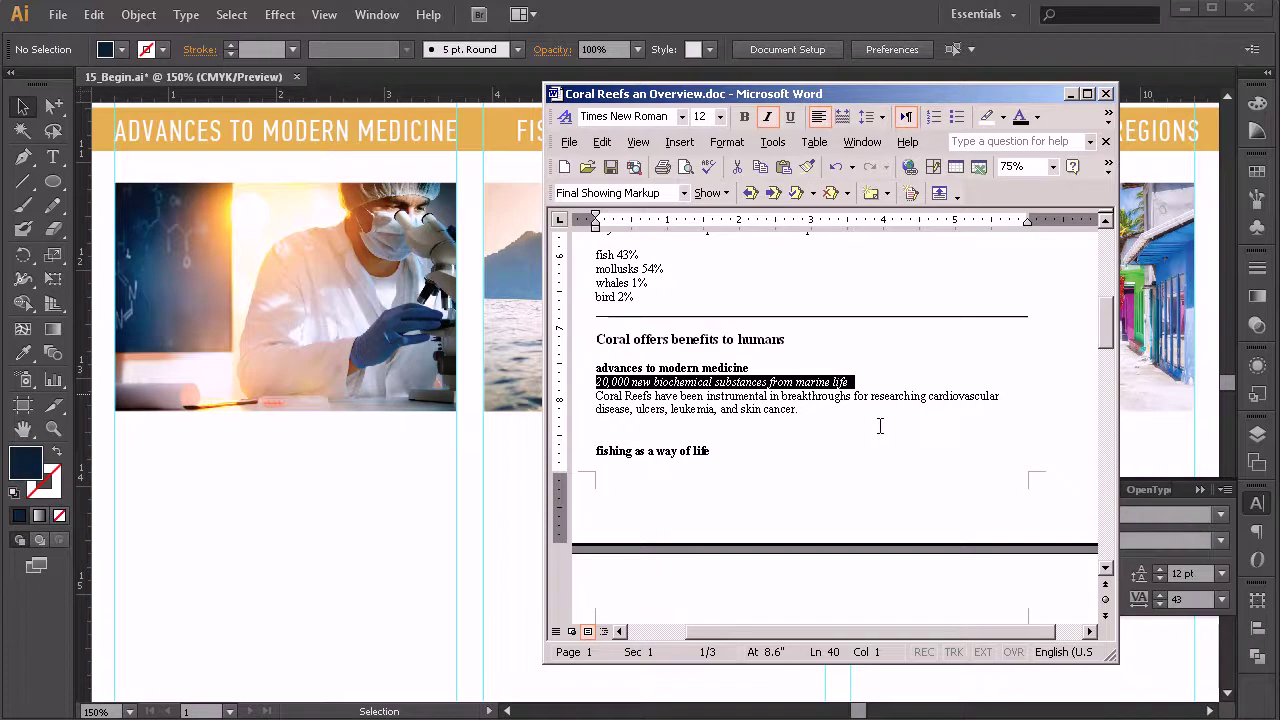
pyautogui.moveTo(597, 397); pyautogui.dragTo(668, 423)
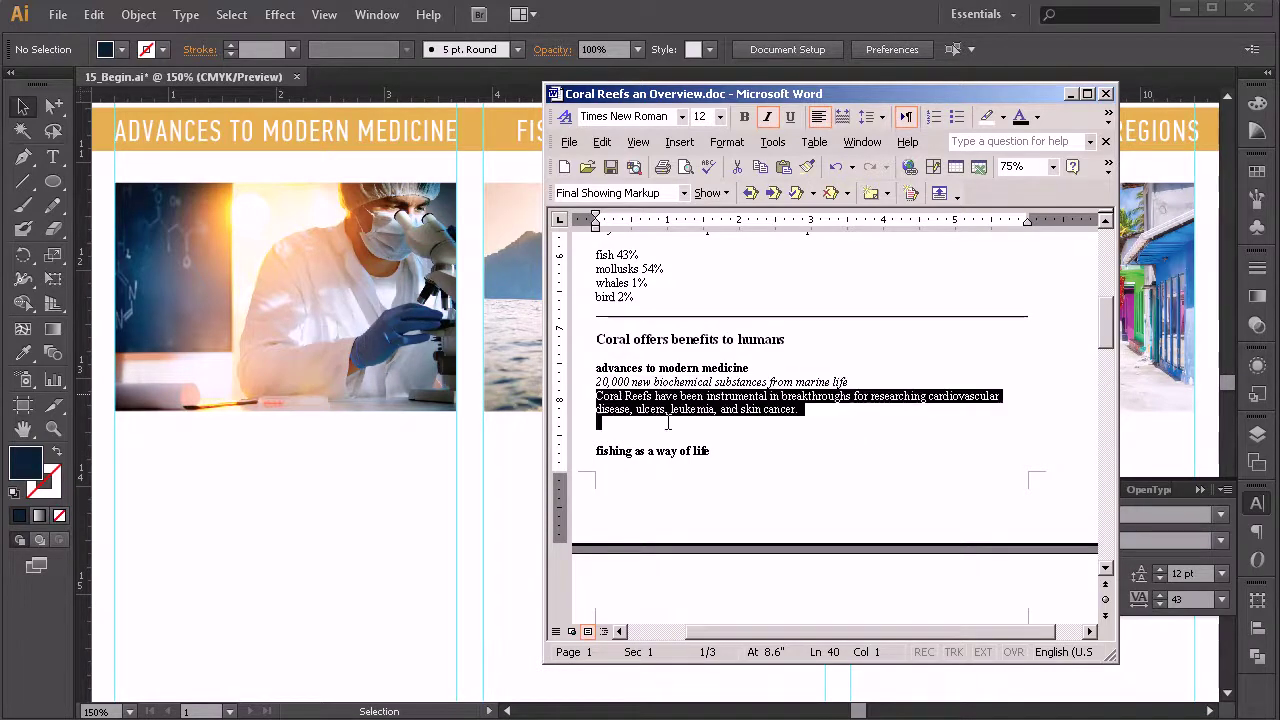
pyautogui.click(857, 410)
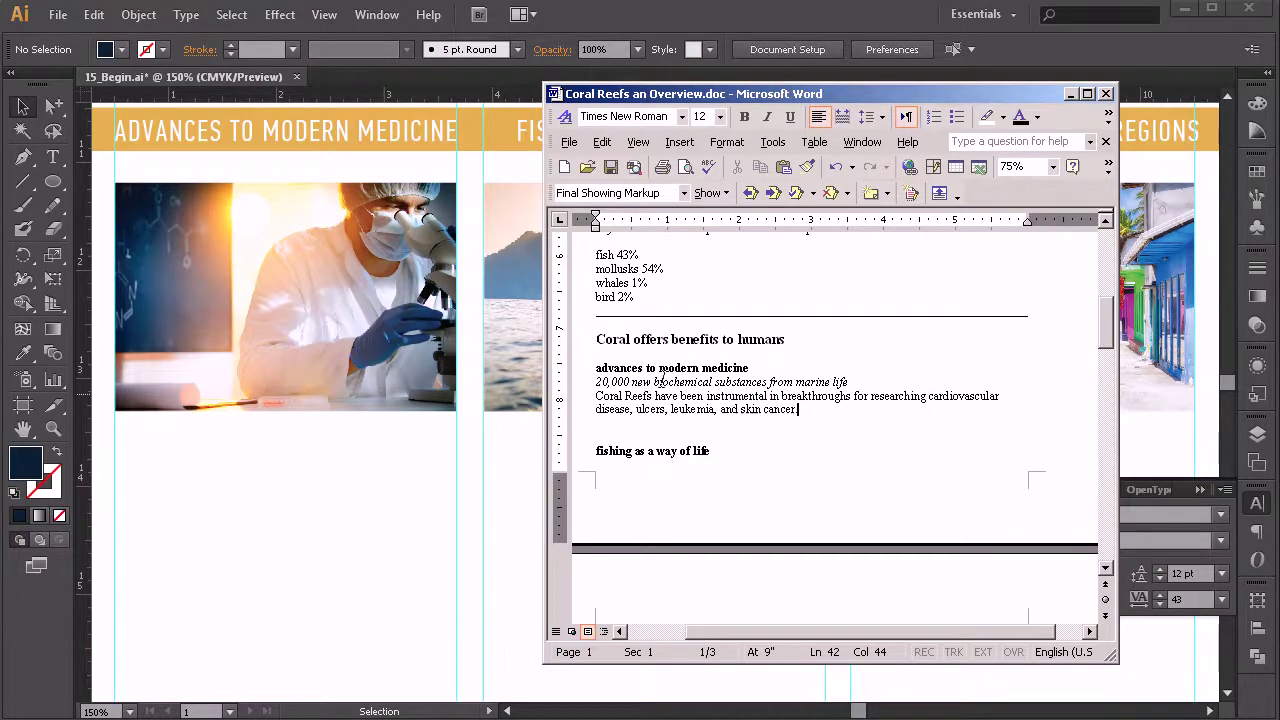
# Copy the line "20,000 new biochemical substances from marine life" from the Word document and return to Illustrator
pyautogui.moveTo(852, 382); pyautogui.dragTo(598, 398)
pyautogui.hotkey('ctrl', 'c')
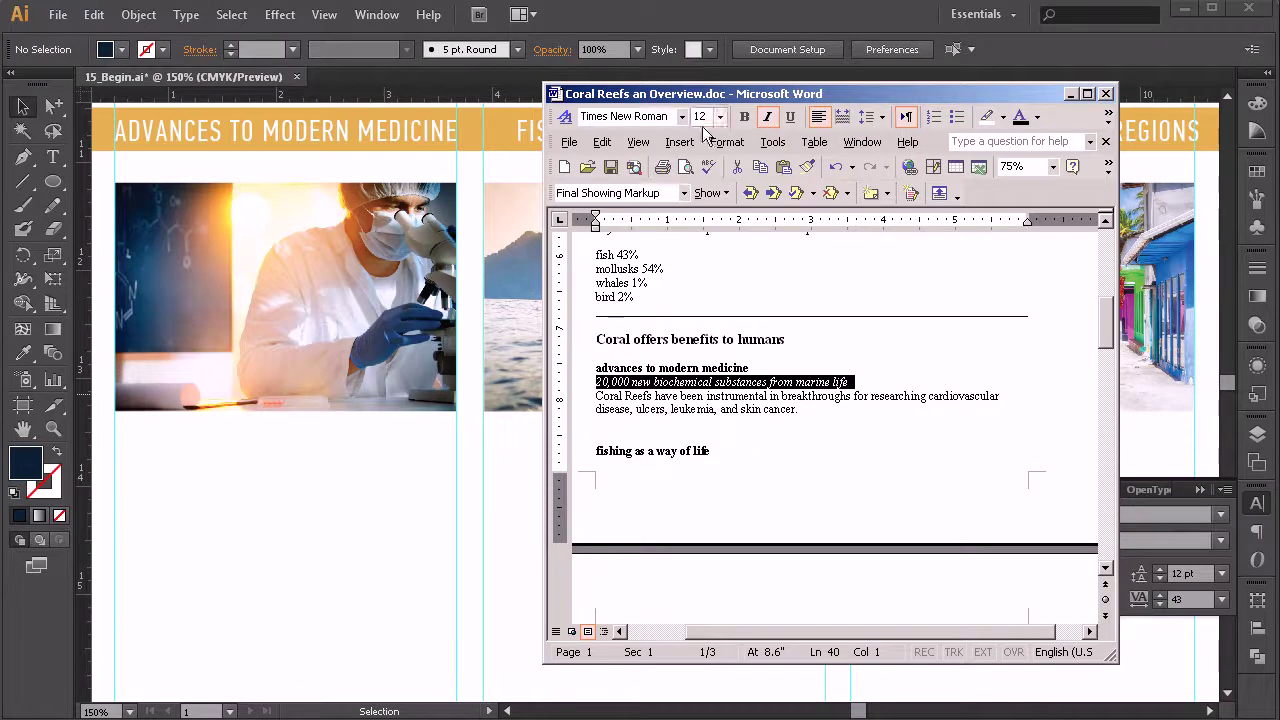
pyautogui.moveTo(680, 93); pyautogui.dragTo(1269, 114)
pyautogui.hotkey('alt', 'Tab')
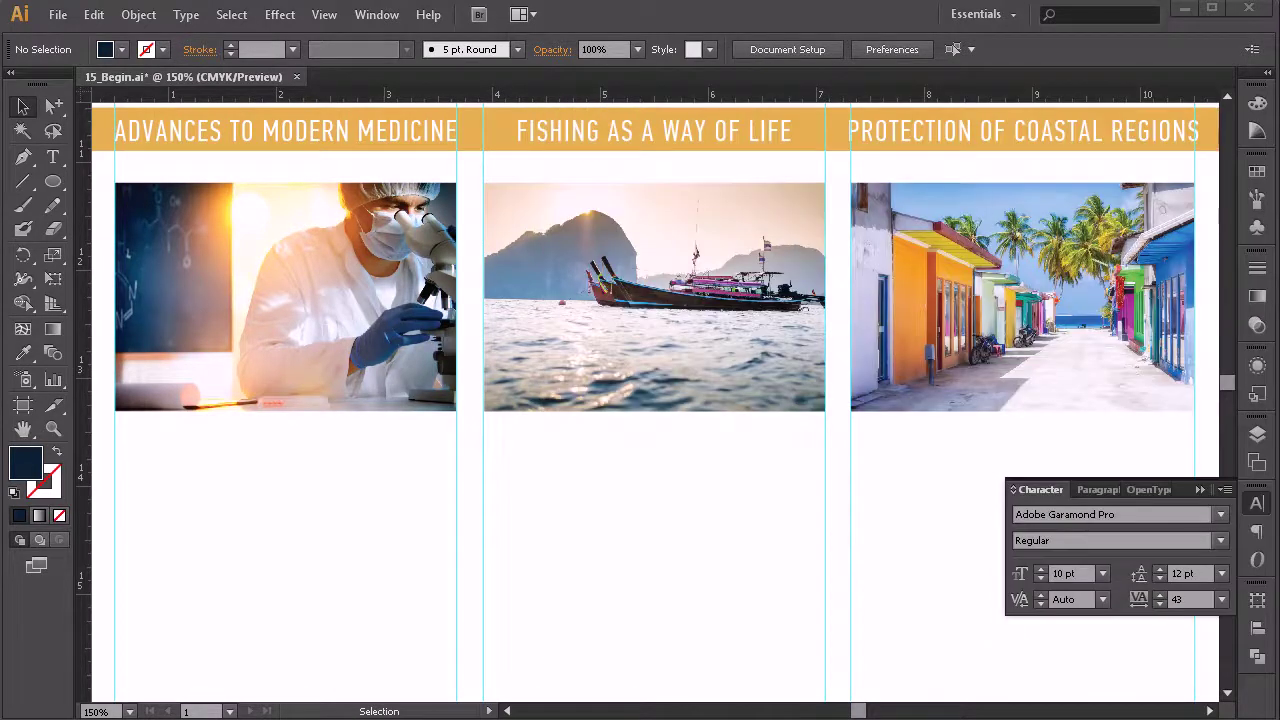
# Create a text area just beneath the scientist photo, spanning the first column's guides, and paste the copied line into it
pyautogui.click(54, 160)
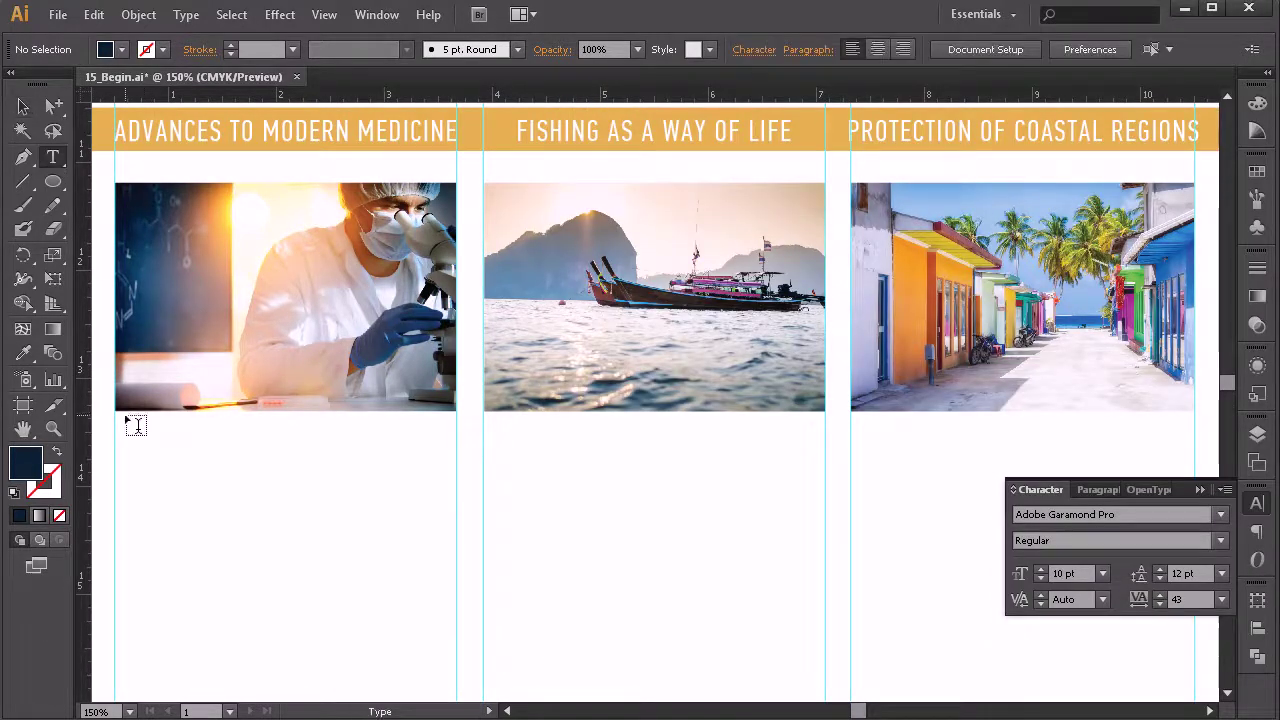
pyautogui.moveTo(117, 428); pyautogui.dragTo(461, 486)
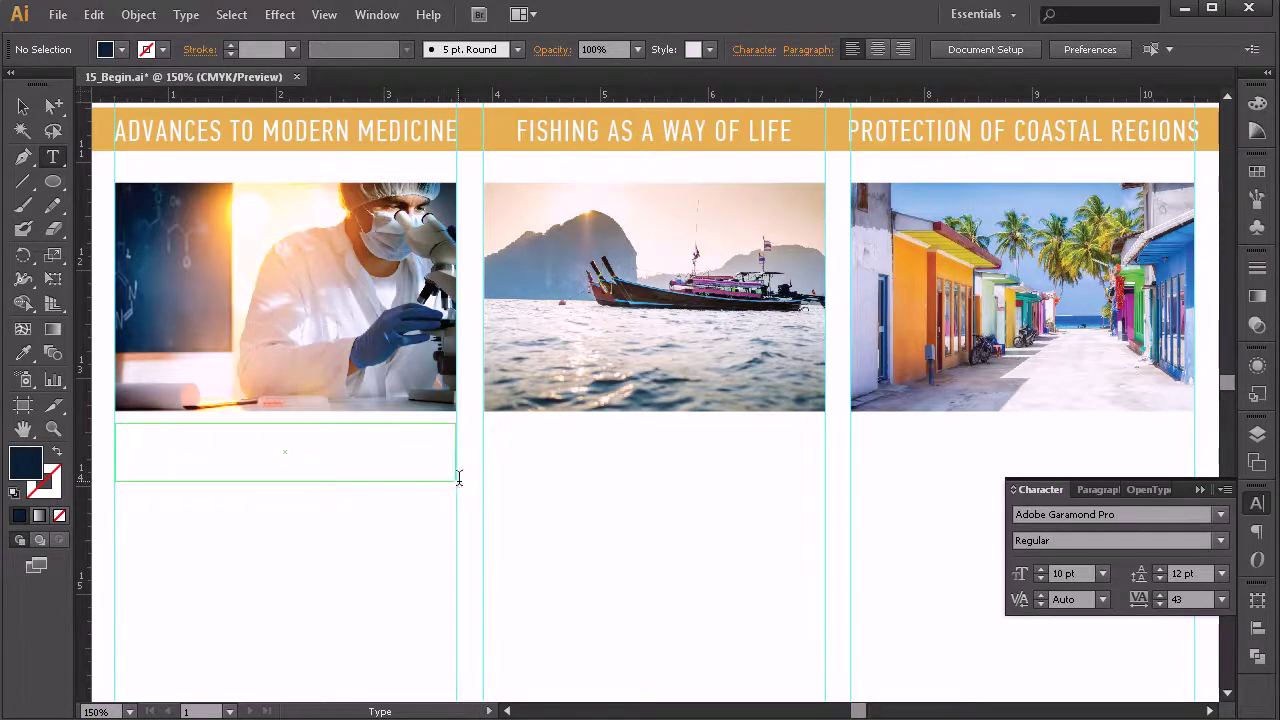
pyautogui.hotkey('ctrl', 'v')
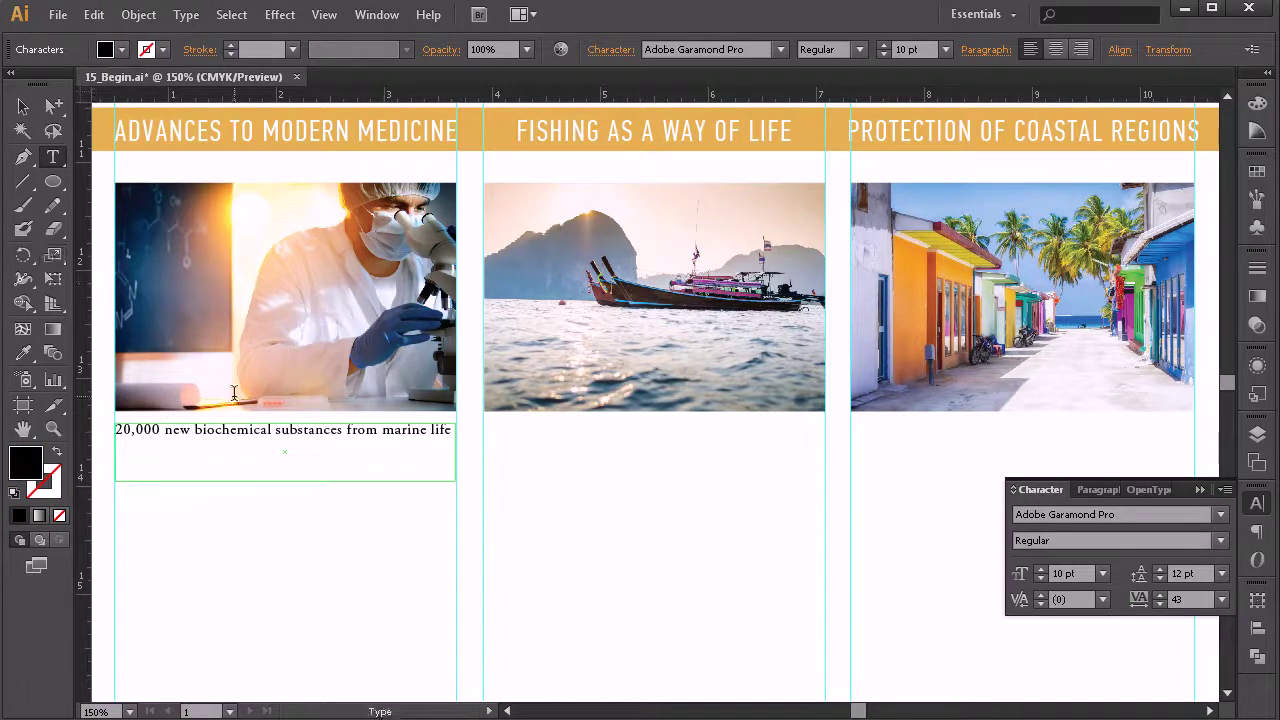
pyautogui.click(23, 106)
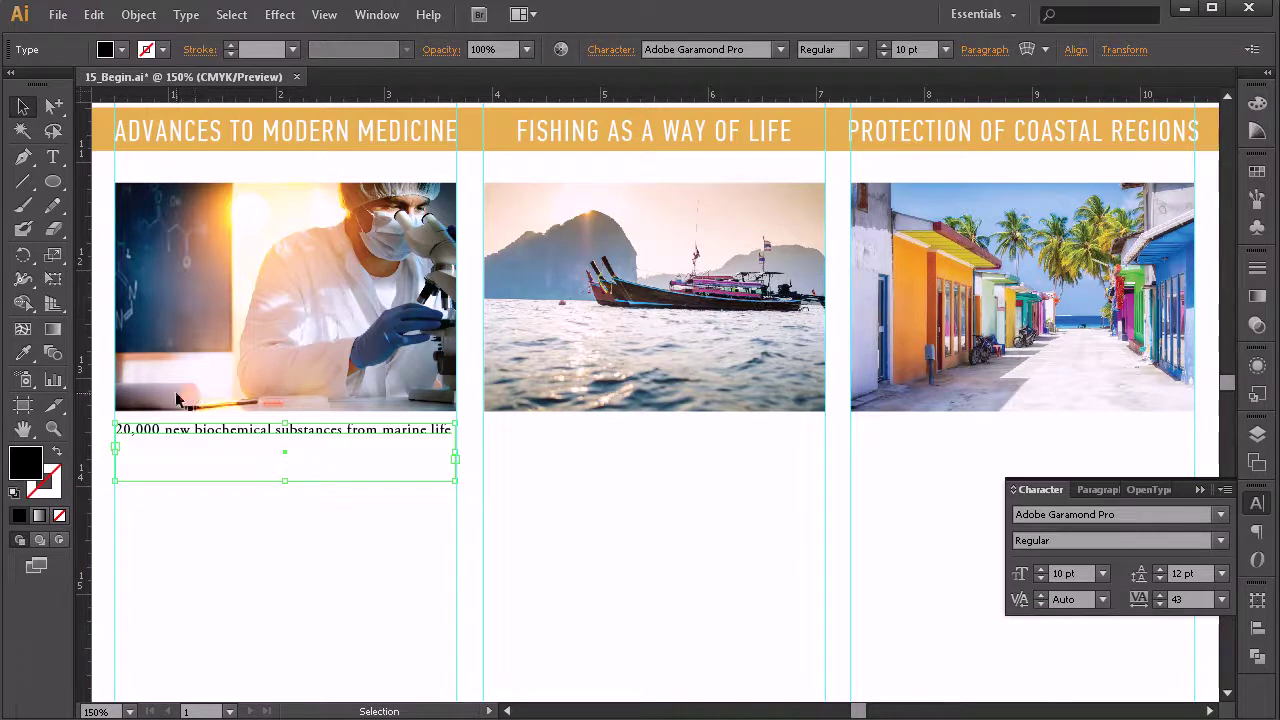
pyautogui.click(53, 157)
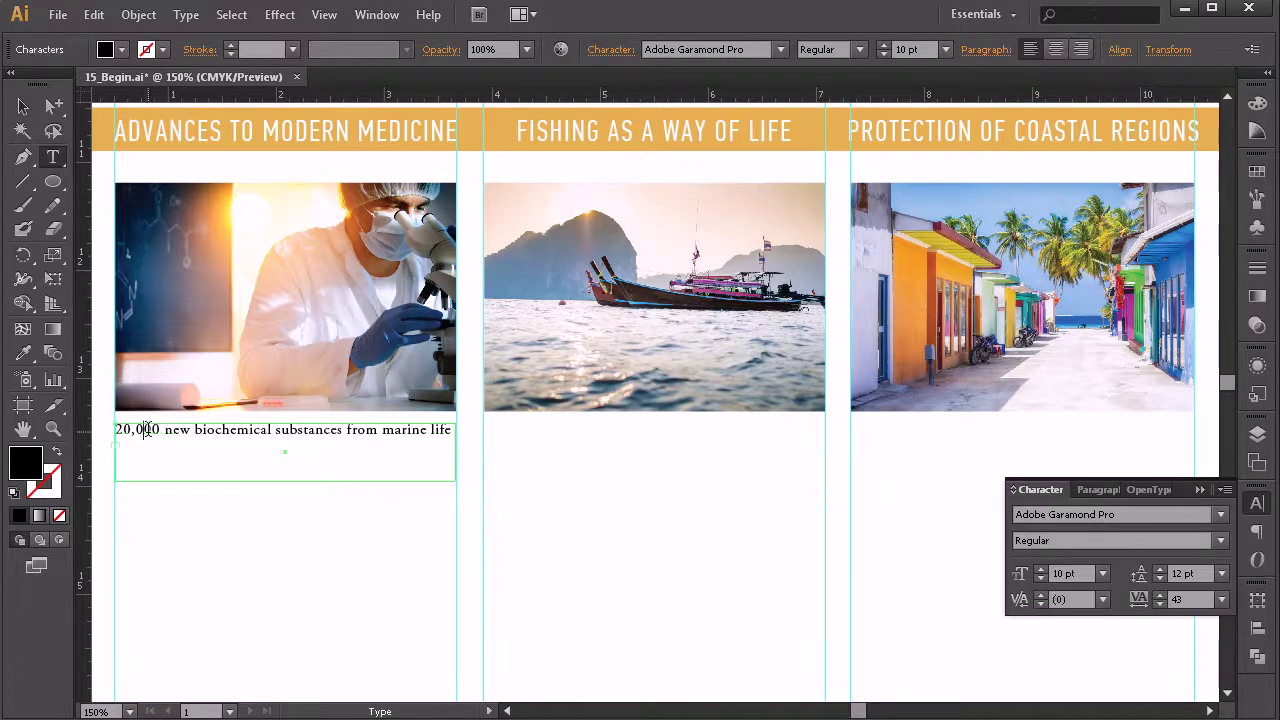
pyautogui.moveTo(159, 429); pyautogui.dragTo(82, 430)
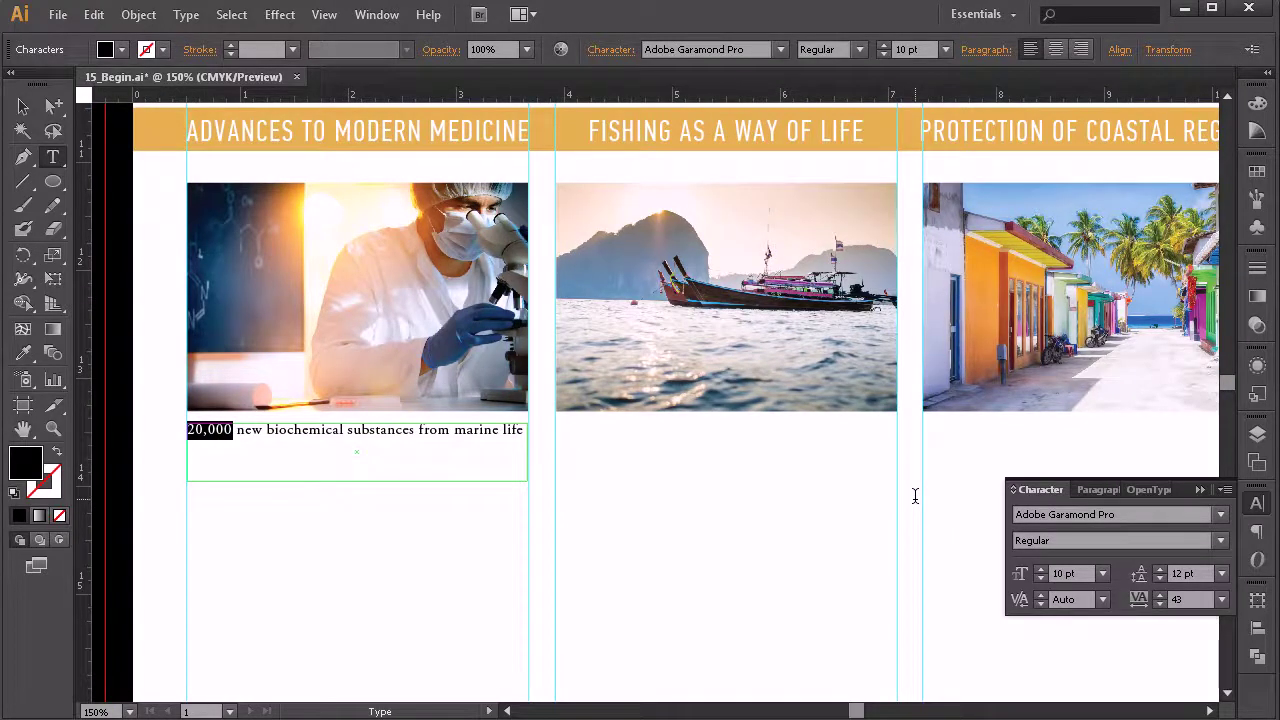
pyautogui.click(1226, 490)
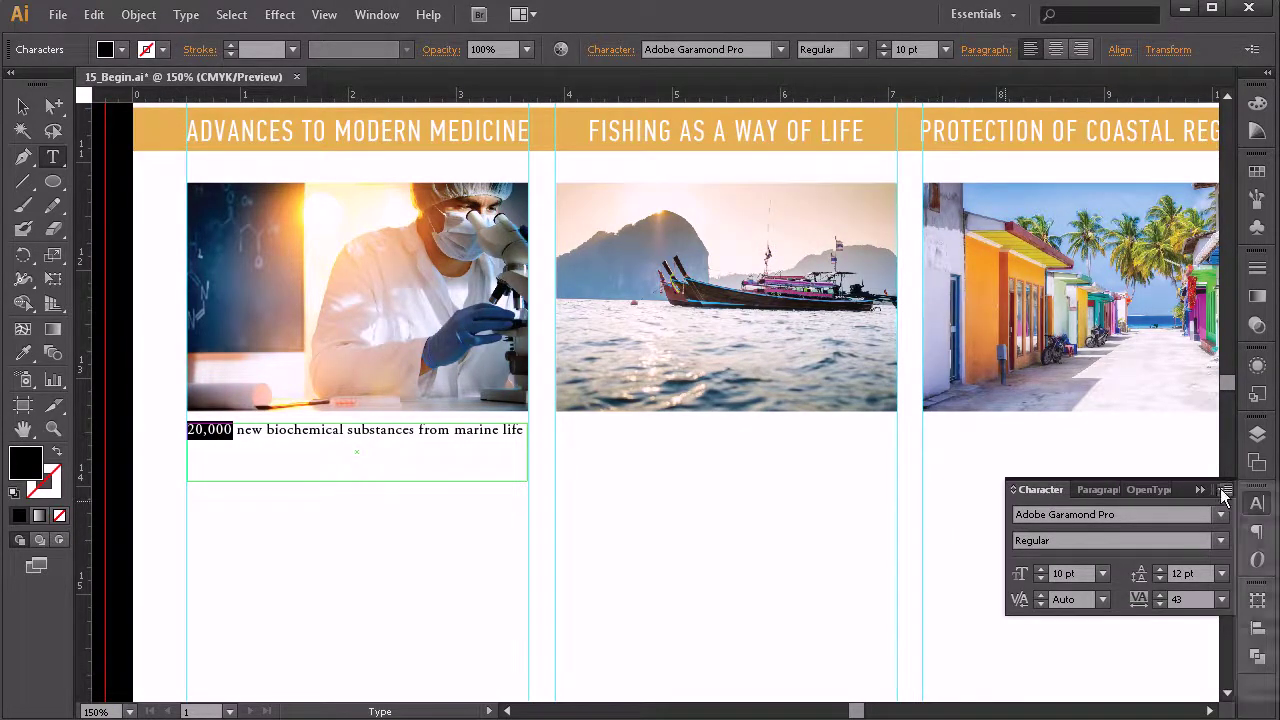
pyautogui.click(391, 443)
pyautogui.click(396, 430)
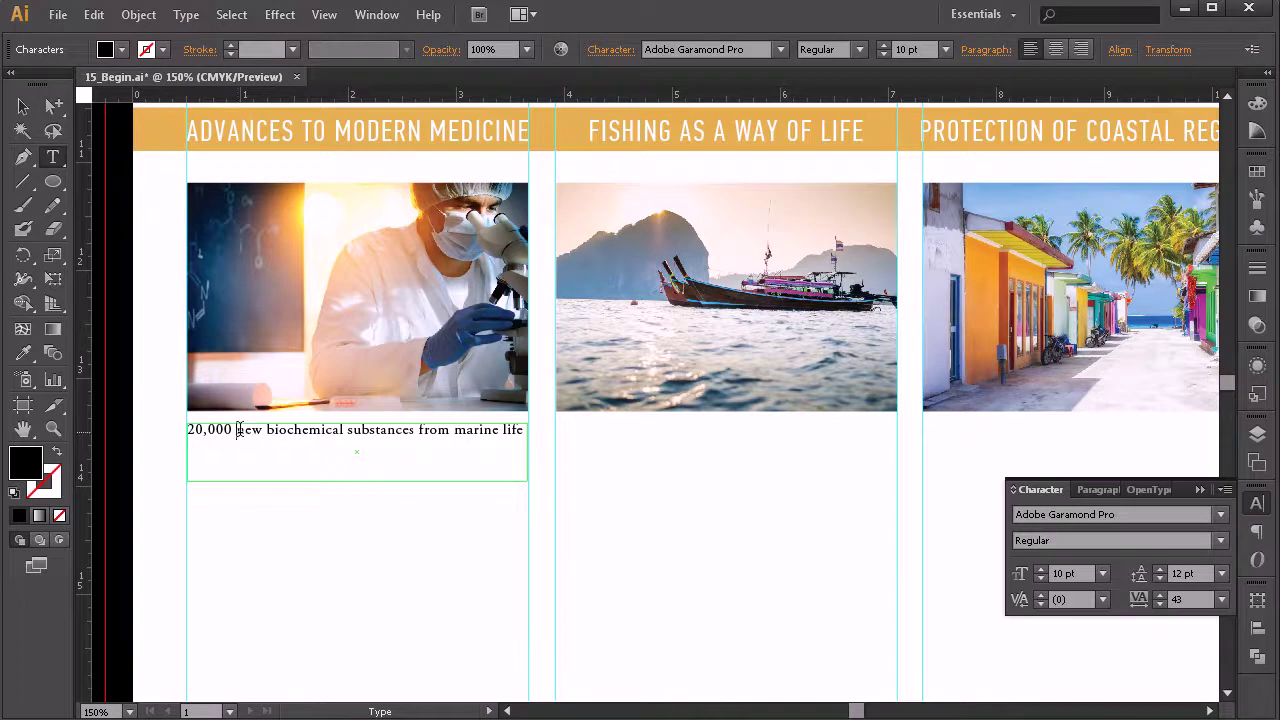
# Set "new biochemical substances from marine life" in all caps and move it onto its own line below 20,000
pyautogui.moveTo(237, 429); pyautogui.dragTo(923, 484)
pyautogui.click(1226, 489)
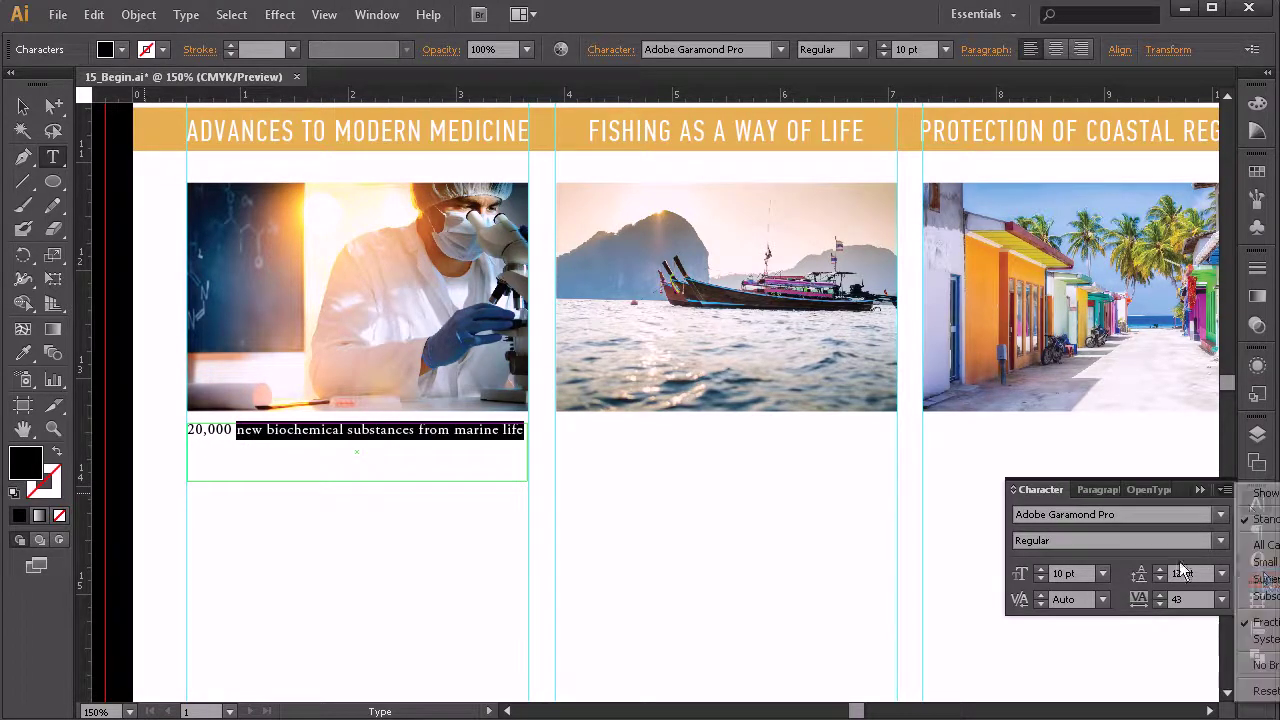
pyautogui.click(1250, 545)
pyautogui.click(237, 430)
pyautogui.press('BackSpace')
pyautogui.press('Return')
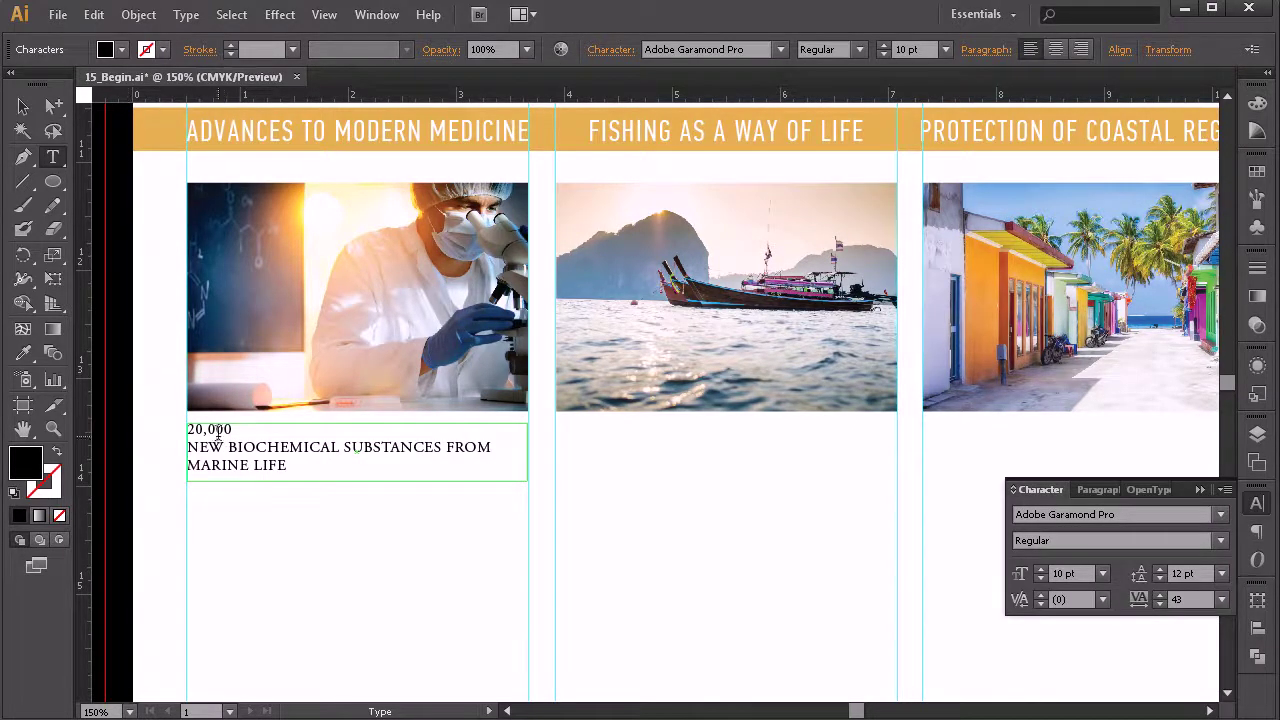
# Set the all-caps text below 20,000 to 9 pt and widen its tracking to 400
pyautogui.moveTo(289, 466); pyautogui.dragTo(147, 452)
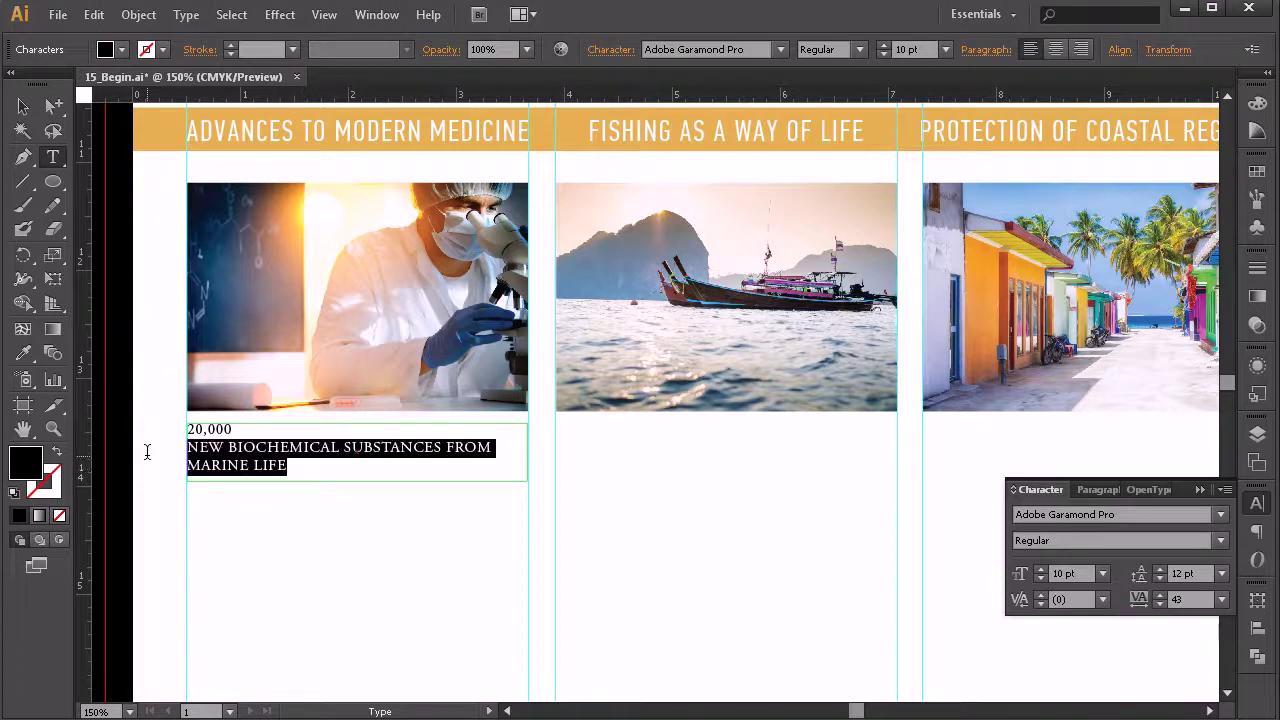
pyautogui.click(1040, 578)
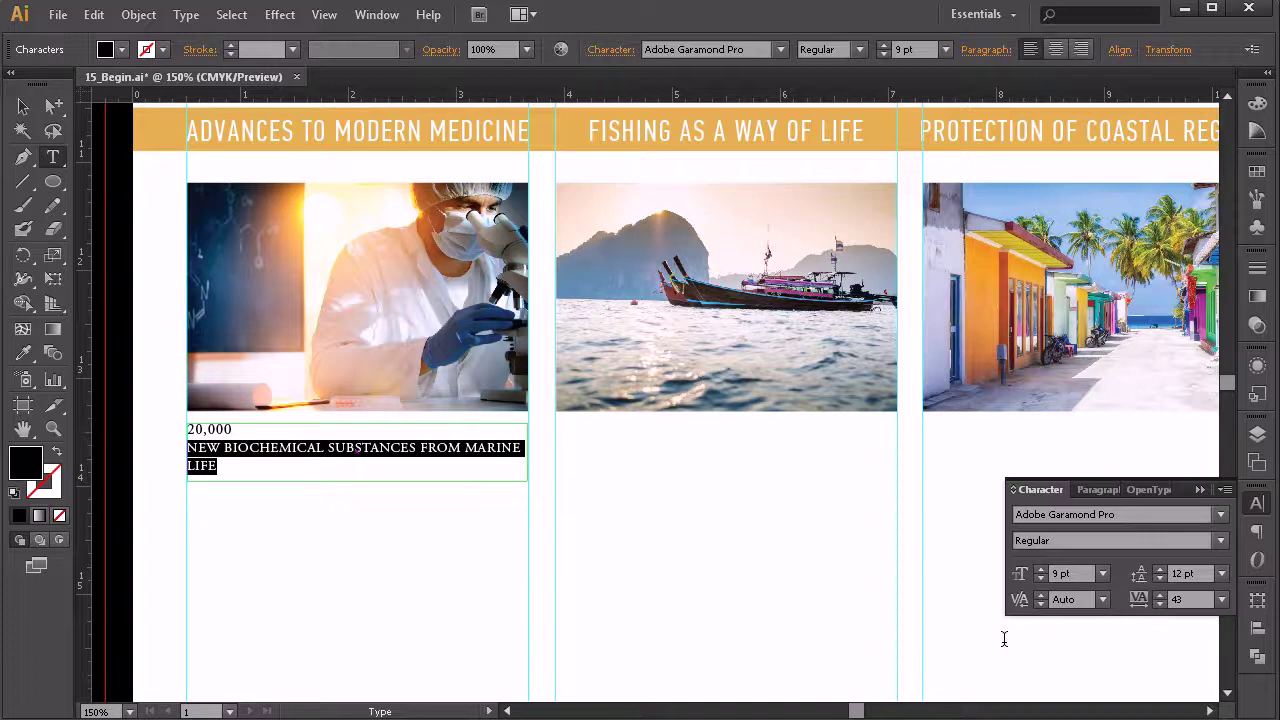
pyautogui.click(1160, 595)
pyautogui.click(1160, 595)
pyautogui.click(1160, 595)
pyautogui.click(1160, 594)
pyautogui.click(1160, 594)
pyautogui.click(1160, 594)
pyautogui.click(1160, 594)
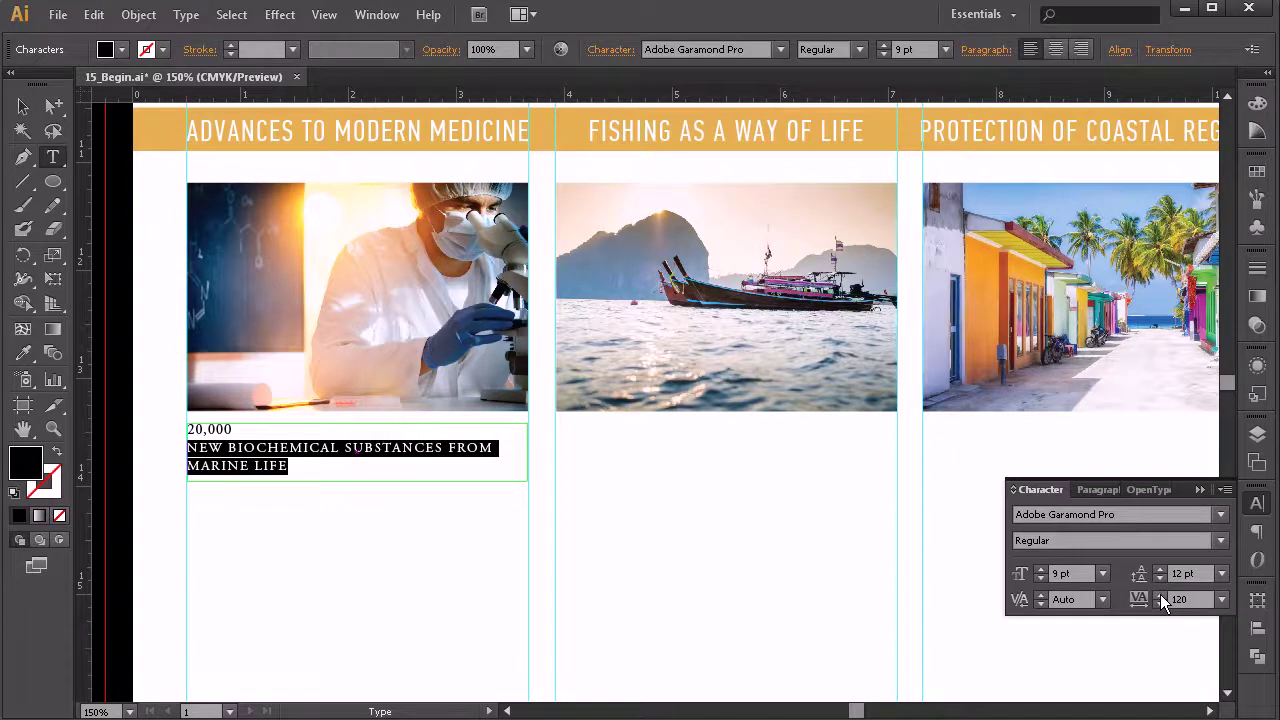
pyautogui.click(1160, 594)
pyautogui.click(1160, 594)
pyautogui.click(1160, 594)
pyautogui.click(1160, 594)
pyautogui.click(1160, 594)
pyautogui.click(1160, 594)
pyautogui.click(1160, 594)
pyautogui.click(1160, 594)
pyautogui.click(1160, 594)
pyautogui.click(1160, 594)
pyautogui.click(1160, 594)
pyautogui.click(1160, 594)
pyautogui.click(1160, 594)
pyautogui.click(1160, 594)
pyautogui.click(1160, 594)
pyautogui.click(1160, 594)
pyautogui.click(1160, 594)
pyautogui.click(1160, 594)
pyautogui.click(1160, 594)
pyautogui.click(1160, 594)
pyautogui.click(1160, 594)
pyautogui.click(1160, 594)
pyautogui.click(1160, 594)
pyautogui.click(1160, 594)
pyautogui.click(1160, 594)
pyautogui.click(1160, 594)
pyautogui.click(1160, 594)
pyautogui.click(1160, 594)
pyautogui.click(1160, 600)
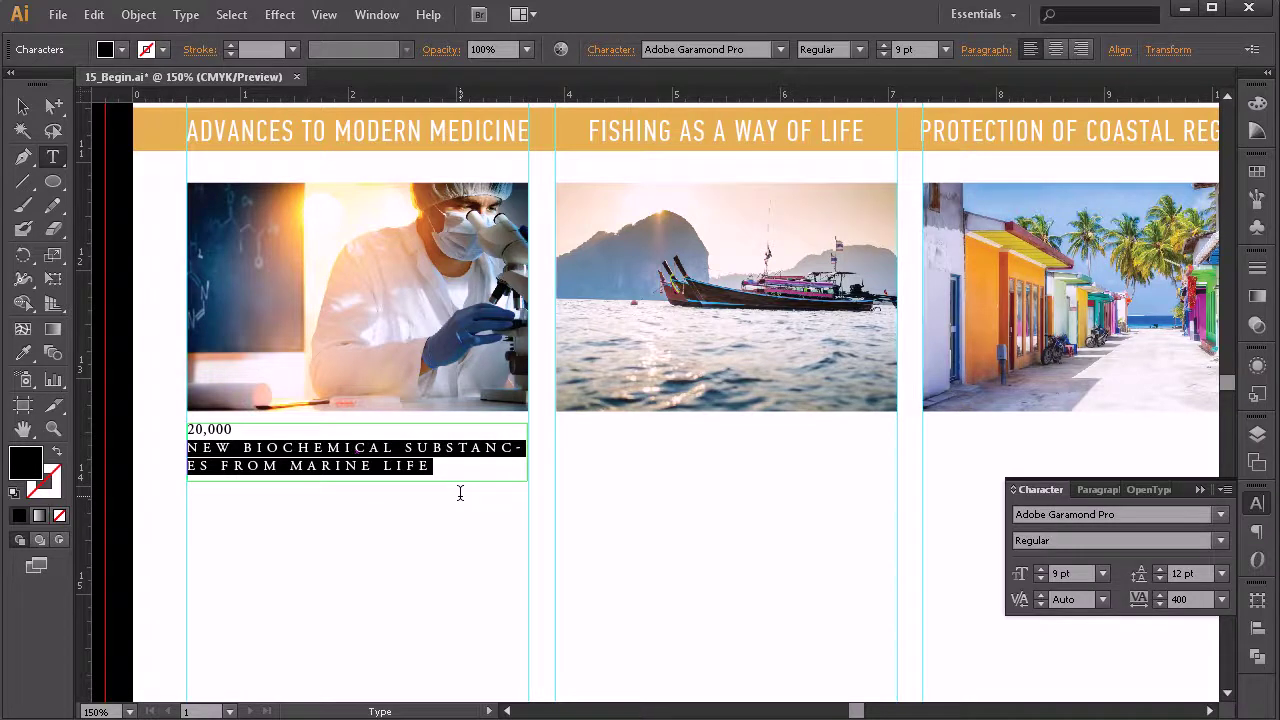
# Reduce the tracking of the all-caps text below 20,000 to 370 so "substances" fits on its first line
pyautogui.click(1160, 603)
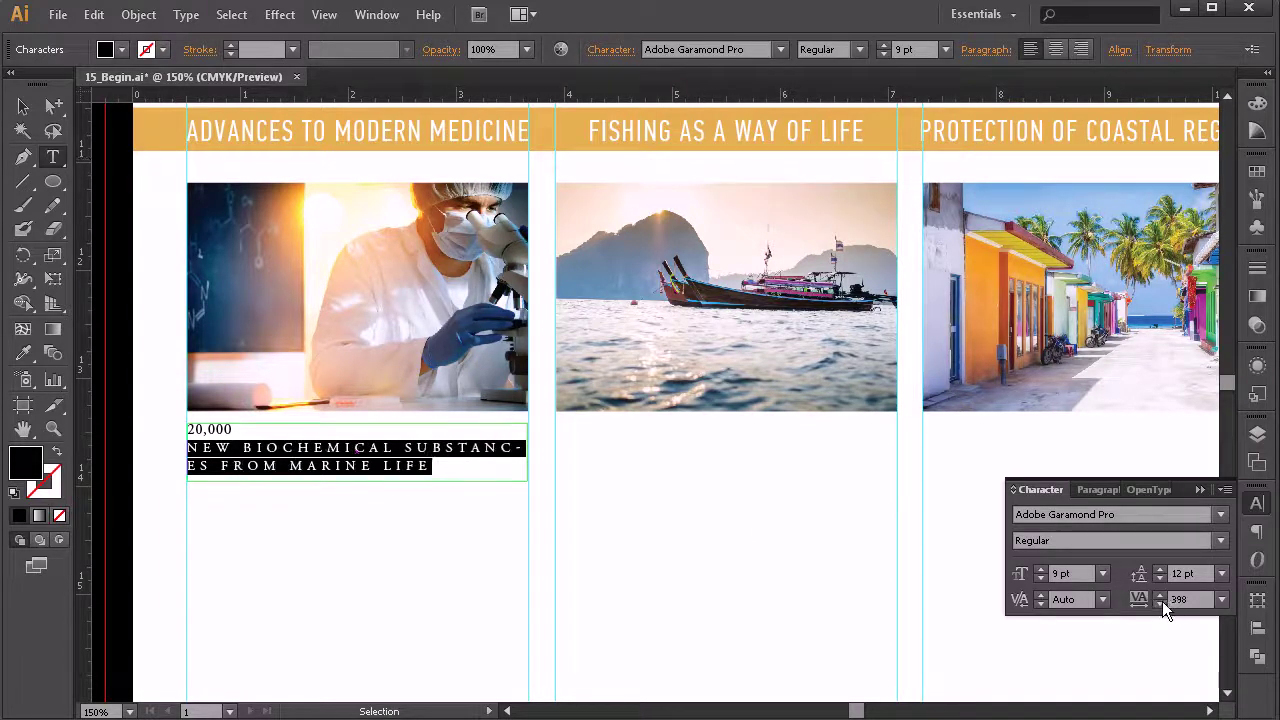
pyautogui.click(1160, 603)
pyautogui.click(1160, 603)
pyautogui.click(1160, 603)
pyautogui.click(1160, 603)
pyautogui.click(1160, 603)
pyautogui.click(1160, 603)
pyautogui.click(1160, 603)
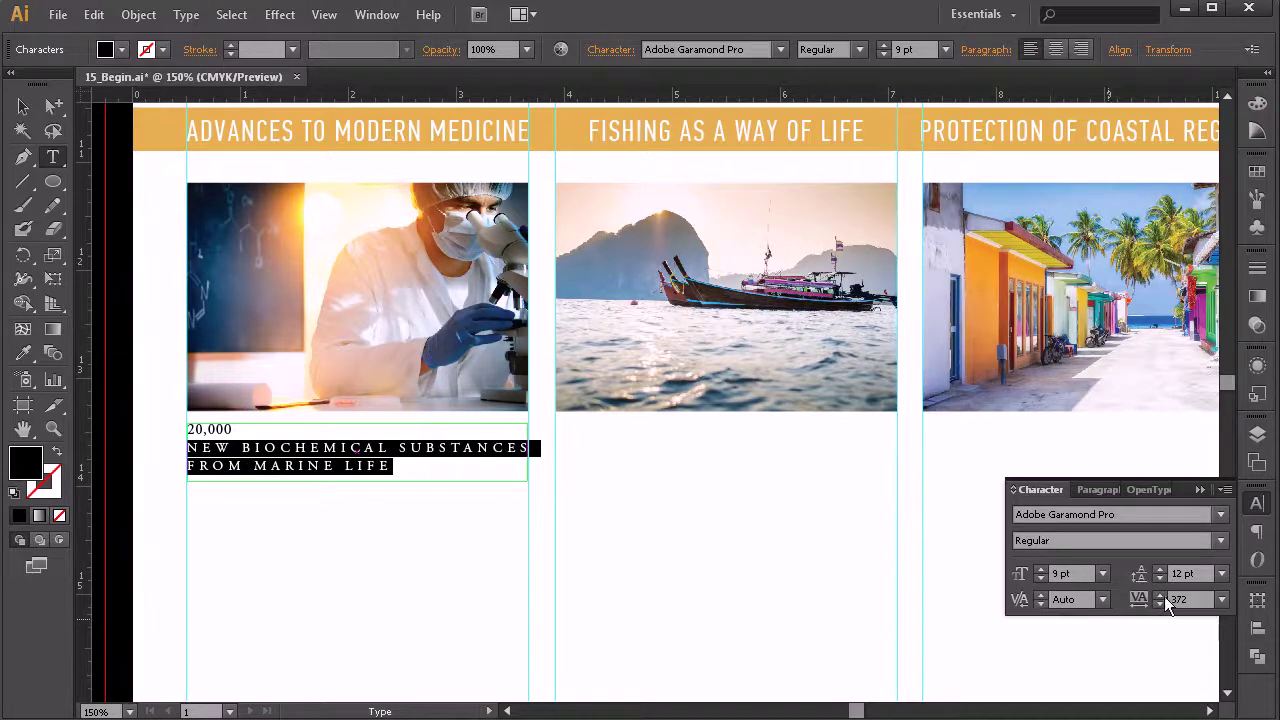
pyautogui.click(1160, 596)
pyautogui.click(1160, 596)
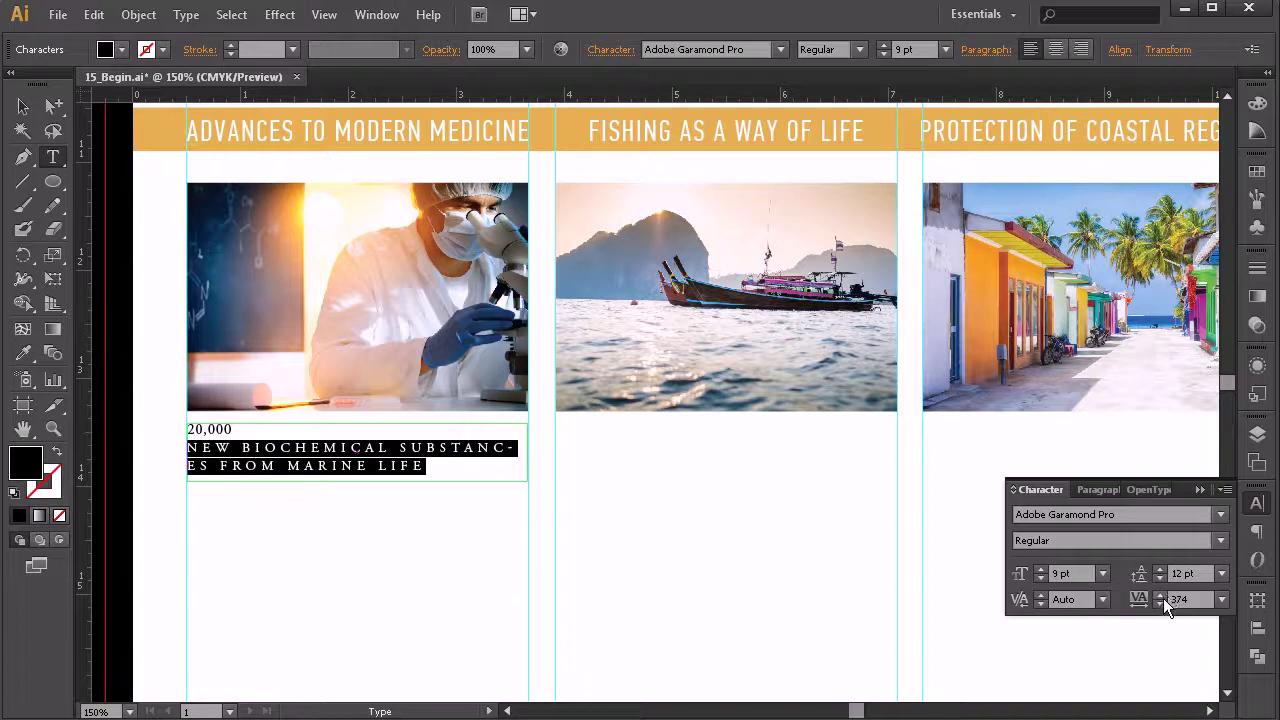
pyautogui.click(1160, 603)
pyautogui.click(1160, 603)
pyautogui.click(1160, 603)
pyautogui.click(1160, 603)
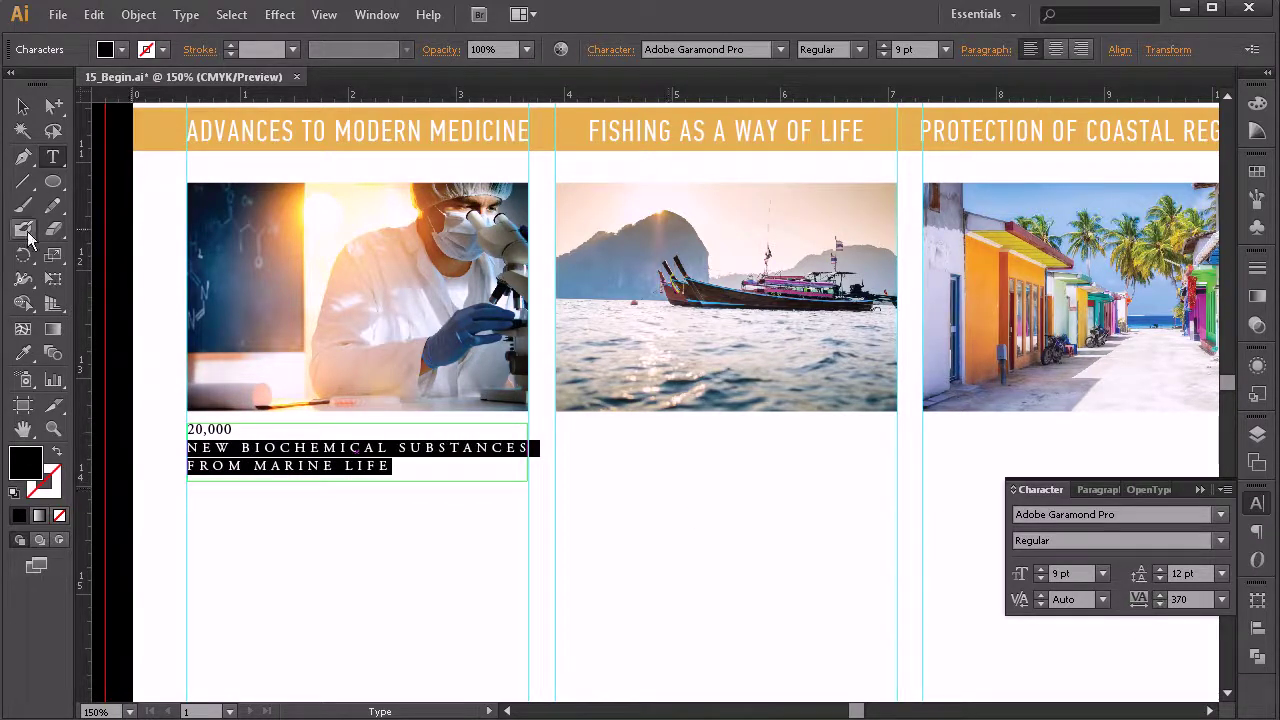
pyautogui.click(23, 106)
pyautogui.click(355, 556)
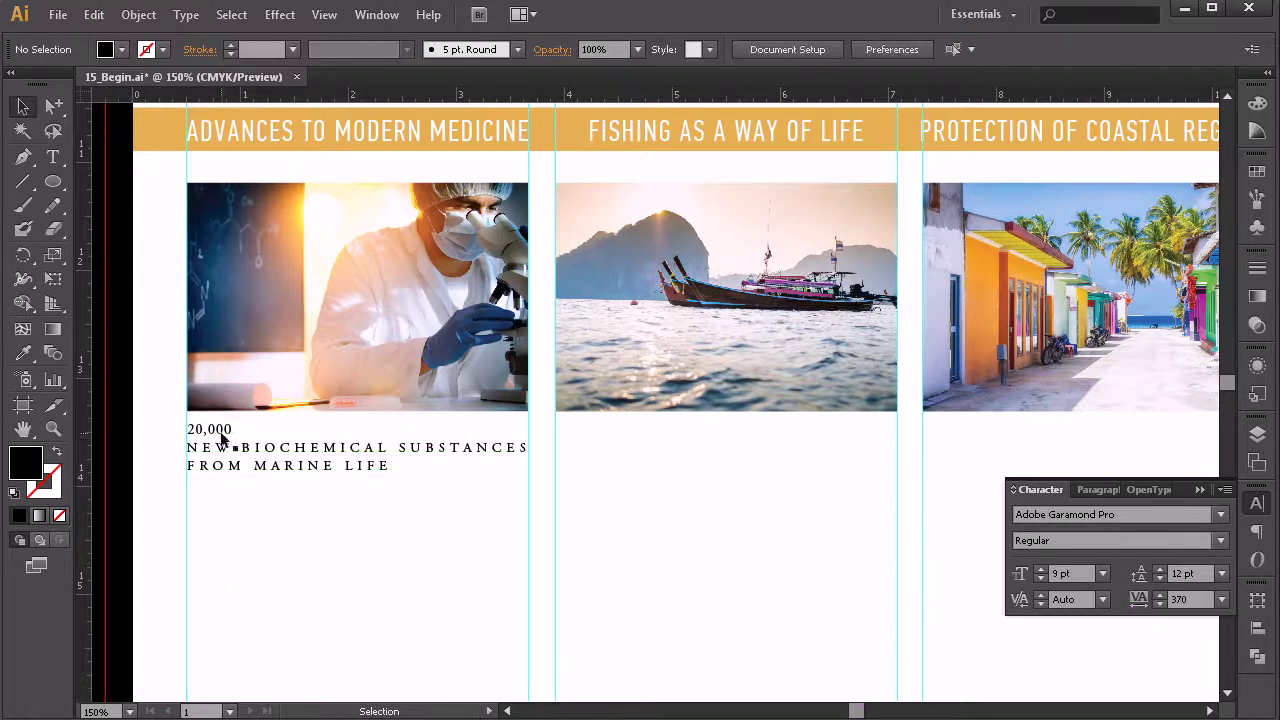
# Set the 20,000 figure below the scientist photo to 20 pt Italic
pyautogui.click(52, 158)
pyautogui.moveTo(229, 430); pyautogui.dragTo(187, 430)
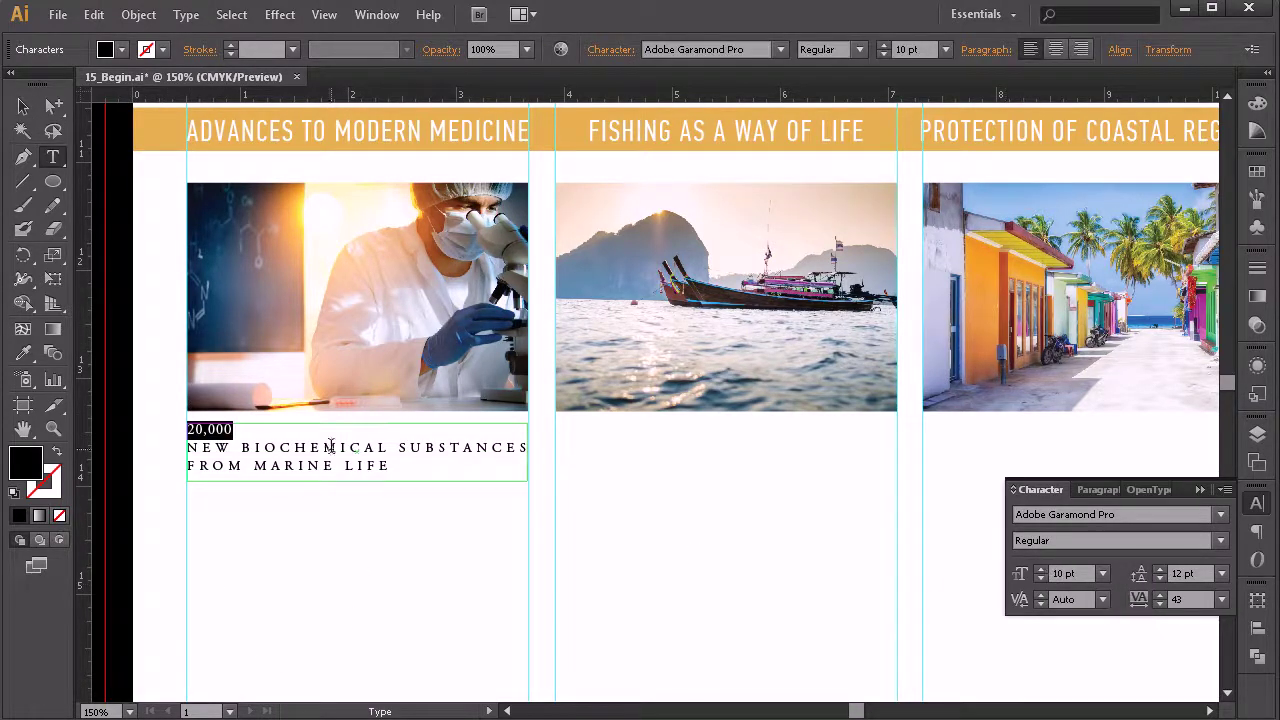
pyautogui.click(1040, 571)
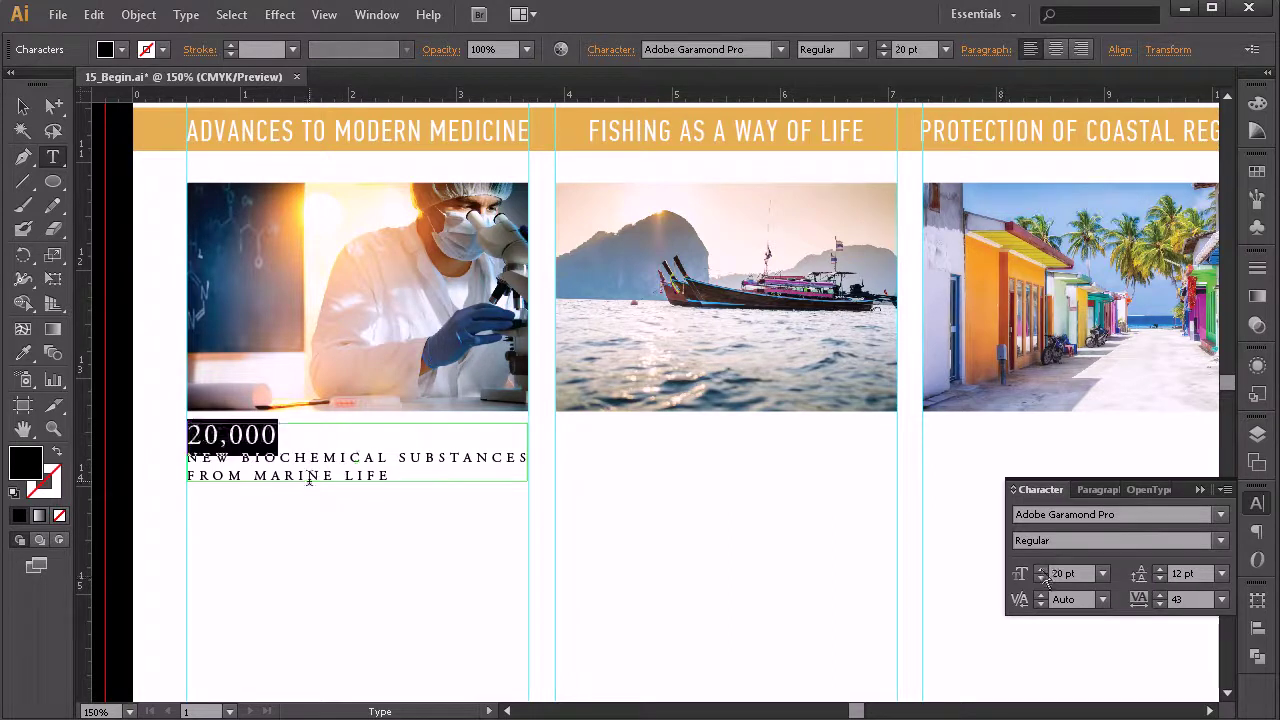
pyautogui.click(244, 437)
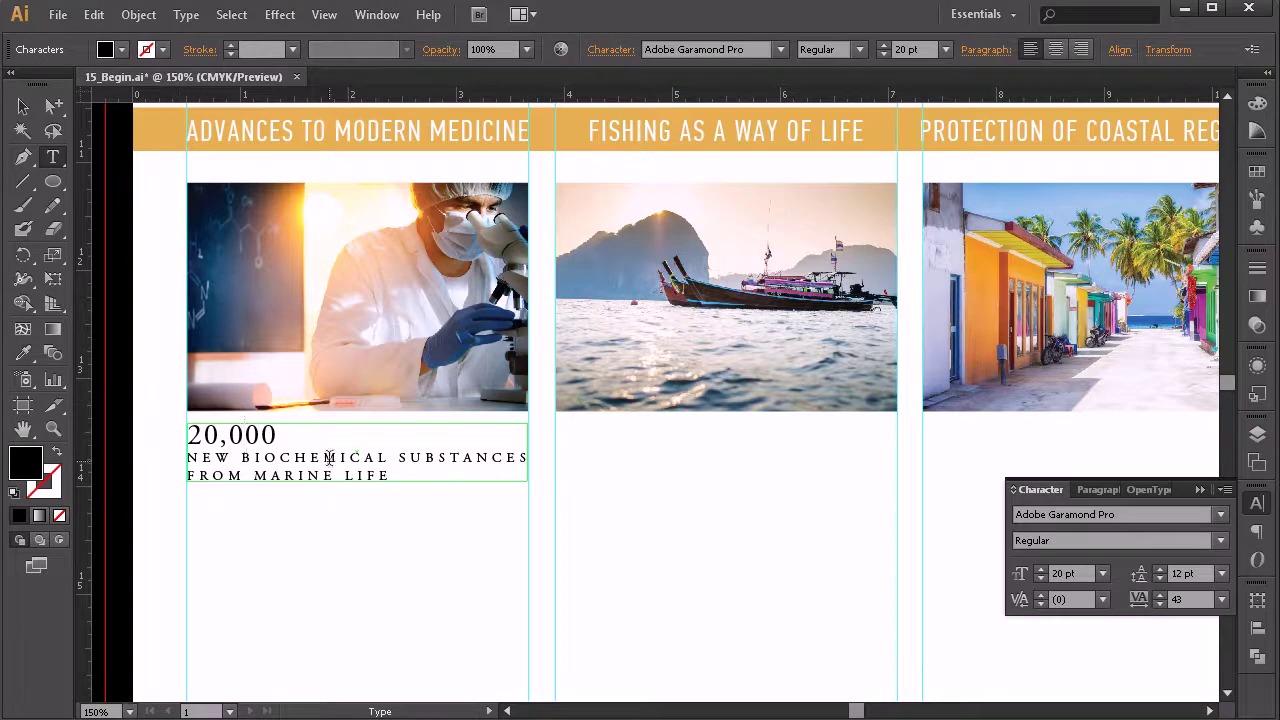
pyautogui.moveTo(283, 437); pyautogui.dragTo(186, 437)
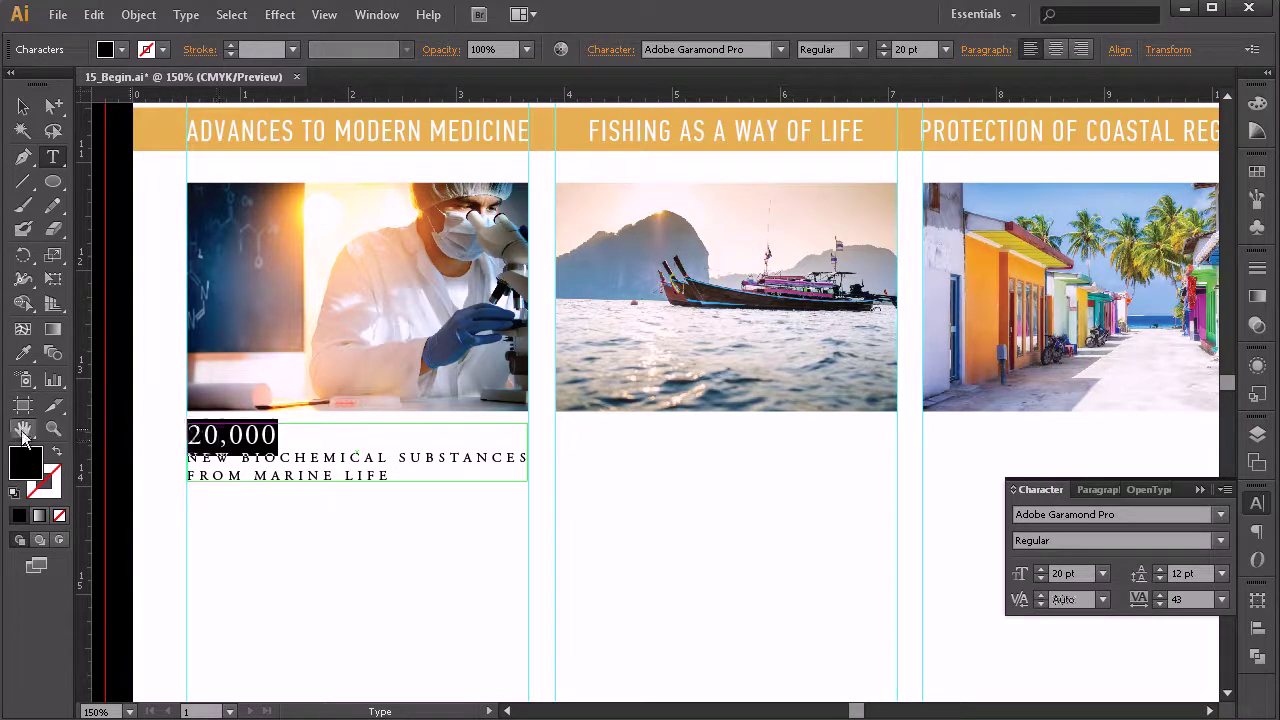
pyautogui.click(1220, 540)
pyautogui.click(1045, 588)
pyautogui.click(310, 457)
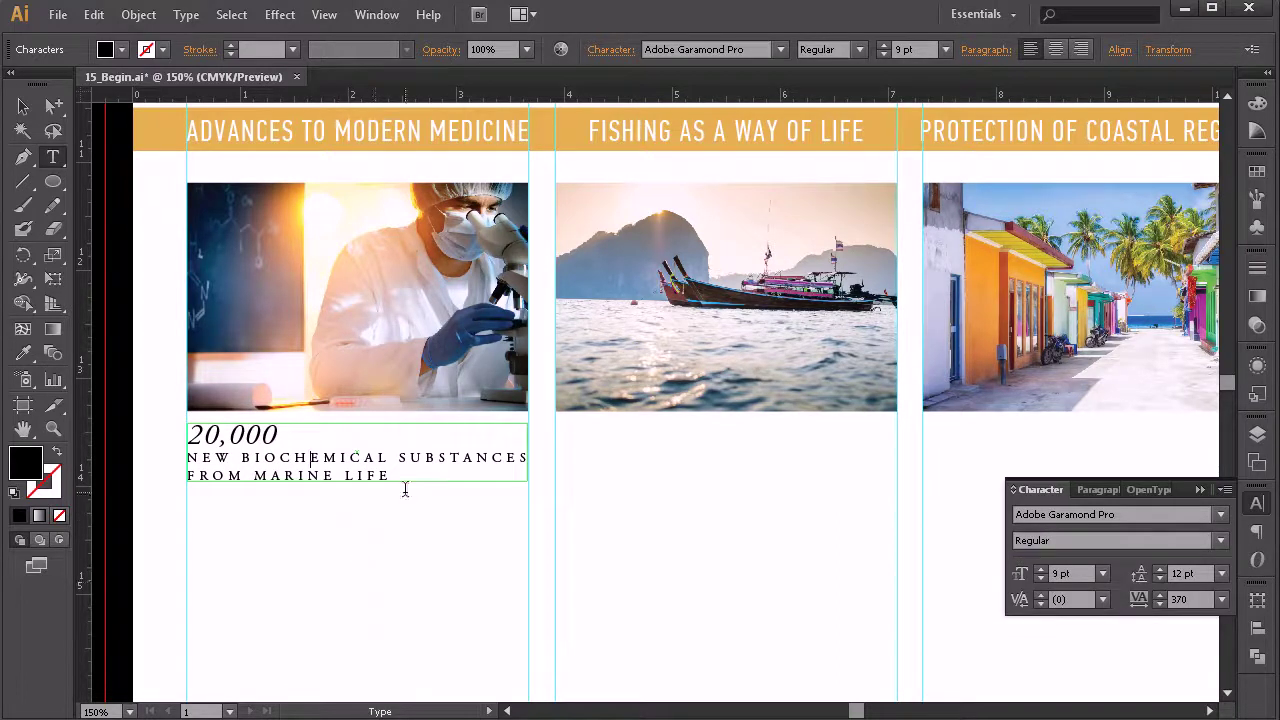
# Color the whole text block below the scientist photo with the muted teal-blue swatch
pyautogui.moveTo(448, 480); pyautogui.dragTo(143, 423)
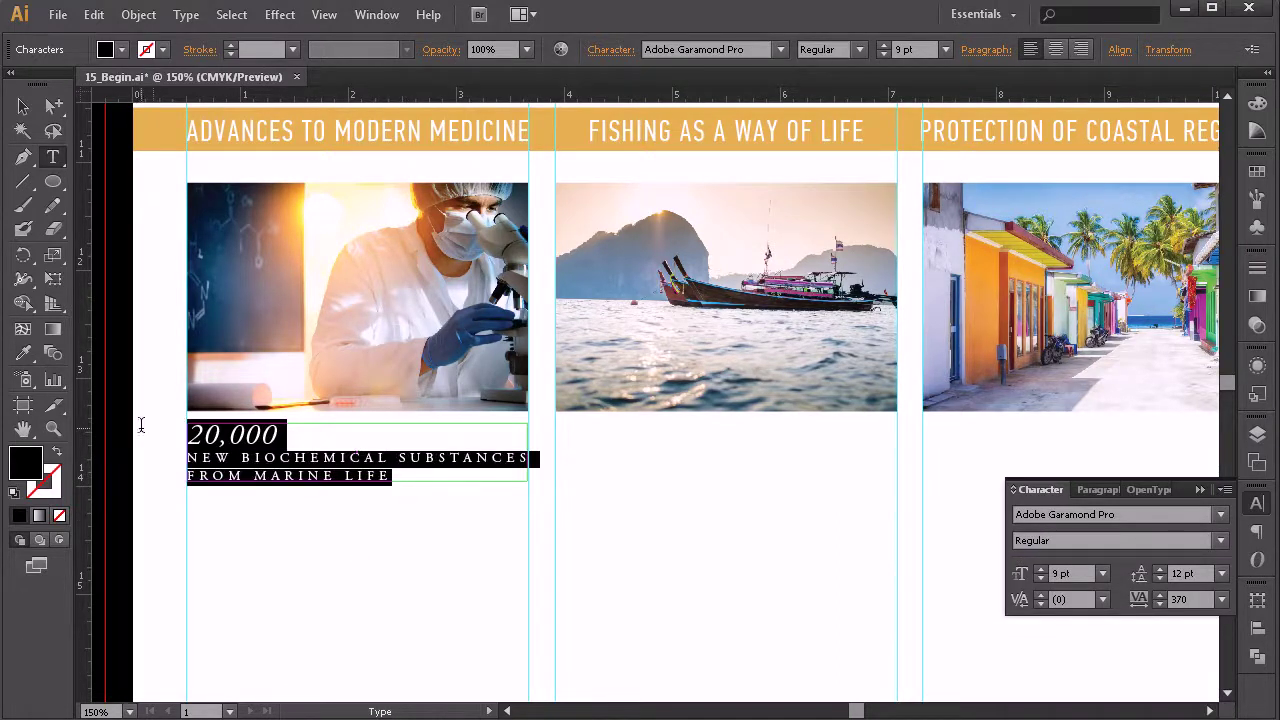
pyautogui.click(1257, 171)
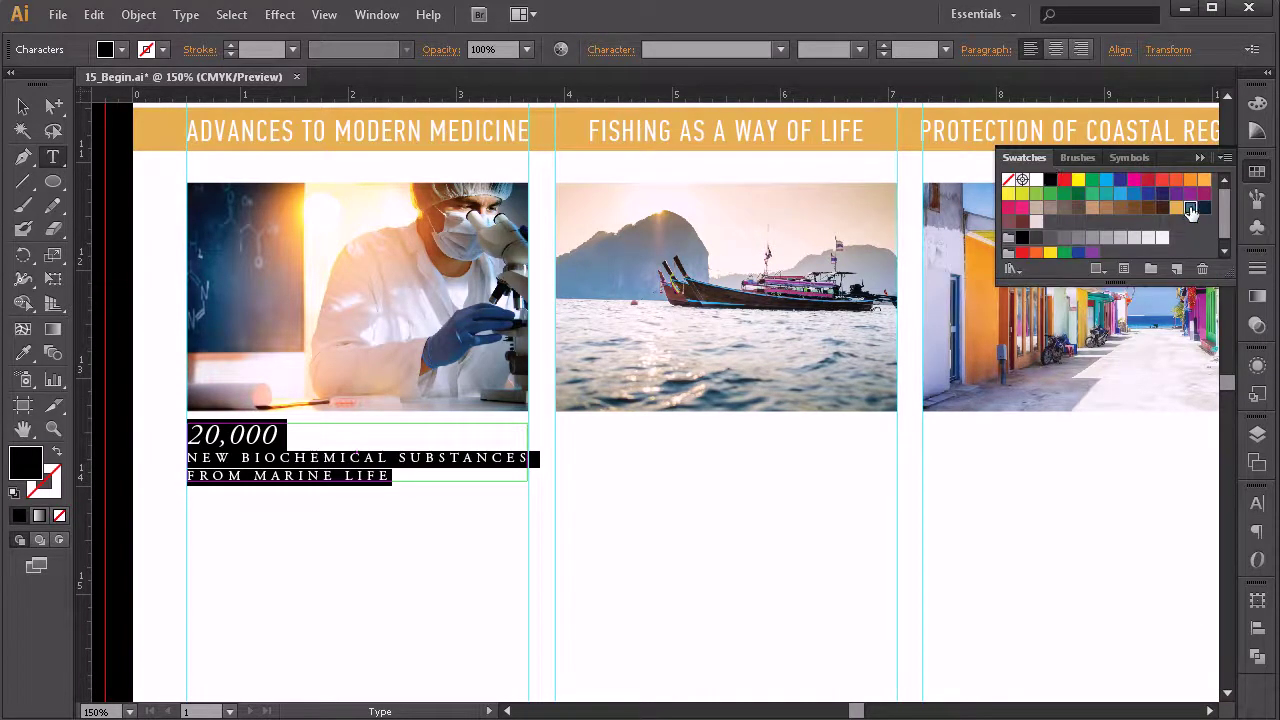
pyautogui.click(1190, 208)
pyautogui.click(23, 106)
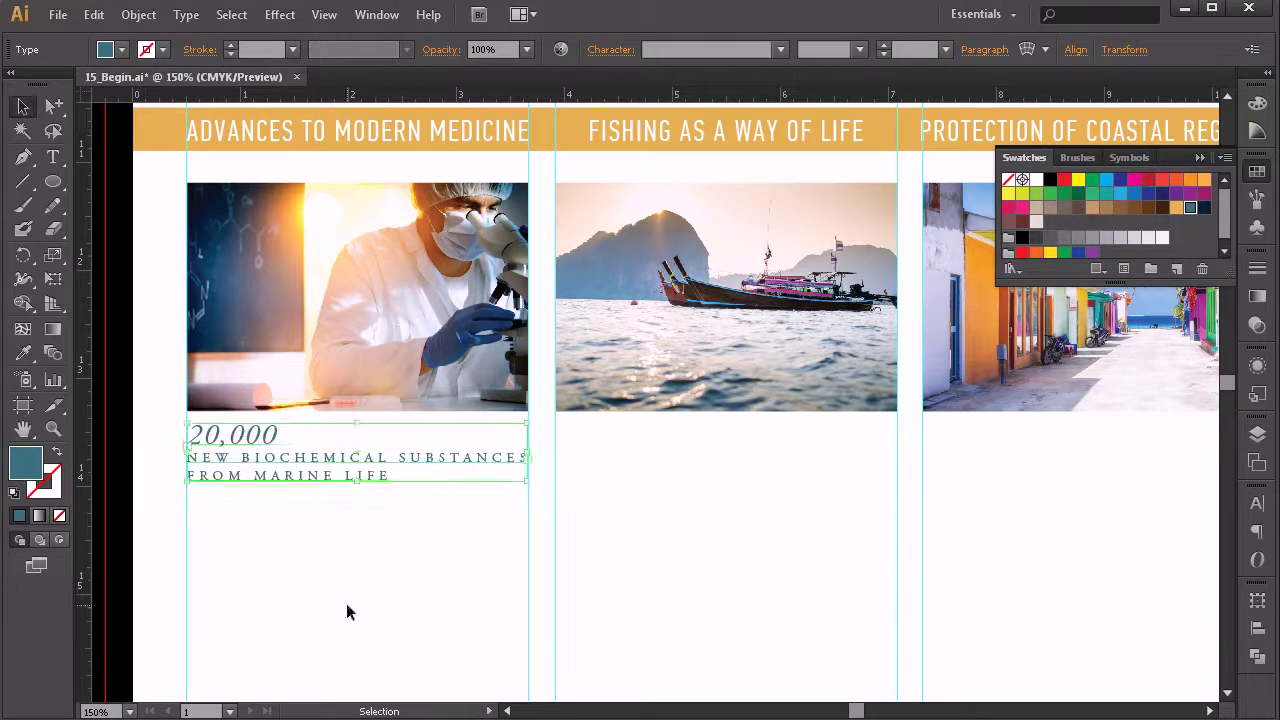
pyautogui.click(347, 612)
# Duplicate the styled text block beneath the fishing boat photo and the colorful street photo, aligned to the column guides
pyautogui.press('space')
pyautogui.moveTo(616, 540); pyautogui.dragTo(663, 549)
pyautogui.moveTo(199, 419); pyautogui.dragTo(870, 452)
pyautogui.click(943, 517)
# Copy the line "$375,000,000,000 made from the fishing industry" from the Word document and return to Illustrator
pyautogui.hotkey('alt', 'Tab')
pyautogui.moveTo(660, 162); pyautogui.dragTo(915, 127)
pyautogui.click(617, 396)
pyautogui.scroll(-3, 617, 396)
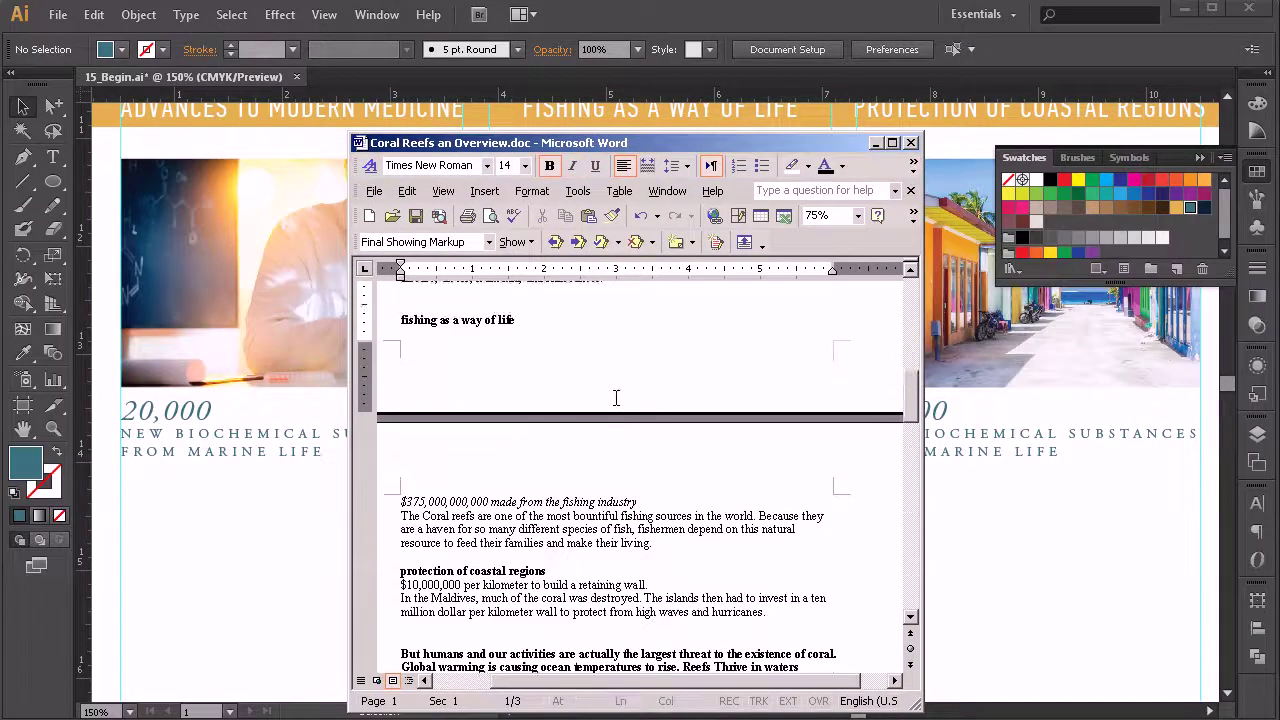
pyautogui.scroll(-2, 612, 396)
pyautogui.moveTo(400, 424); pyautogui.dragTo(640, 433)
pyautogui.hotkey('ctrl', 'c')
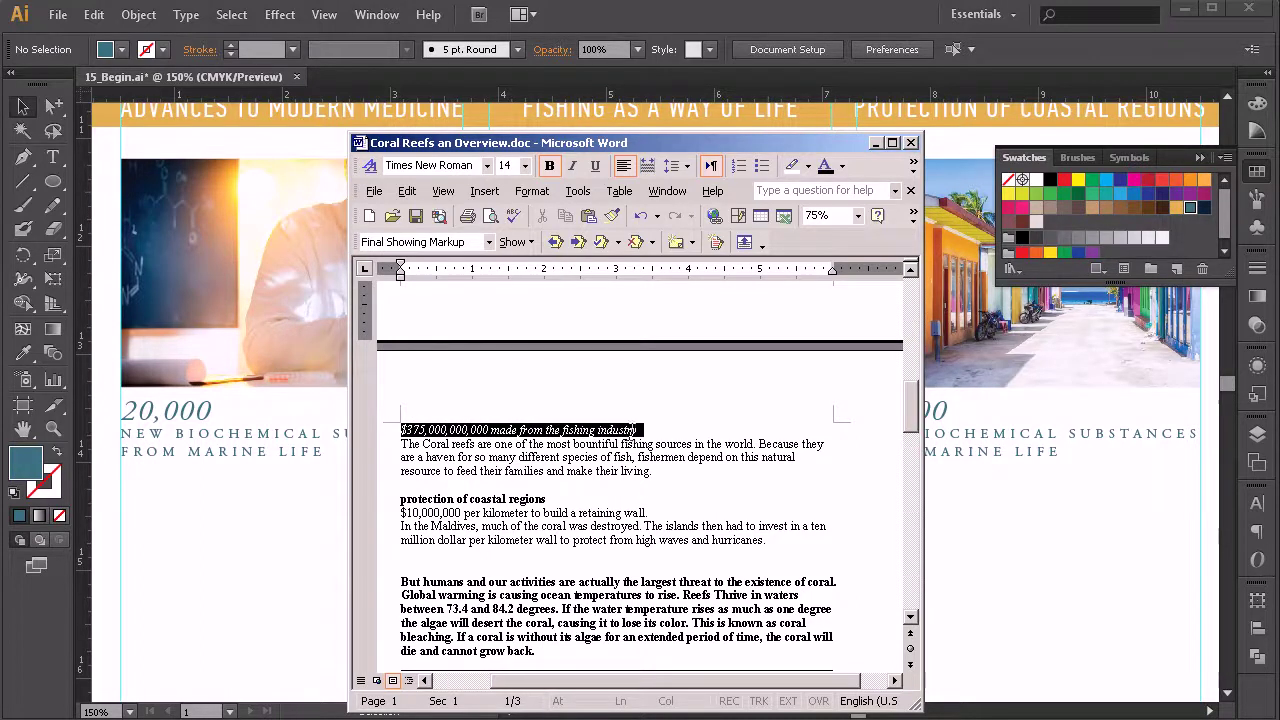
pyautogui.click(665, 130)
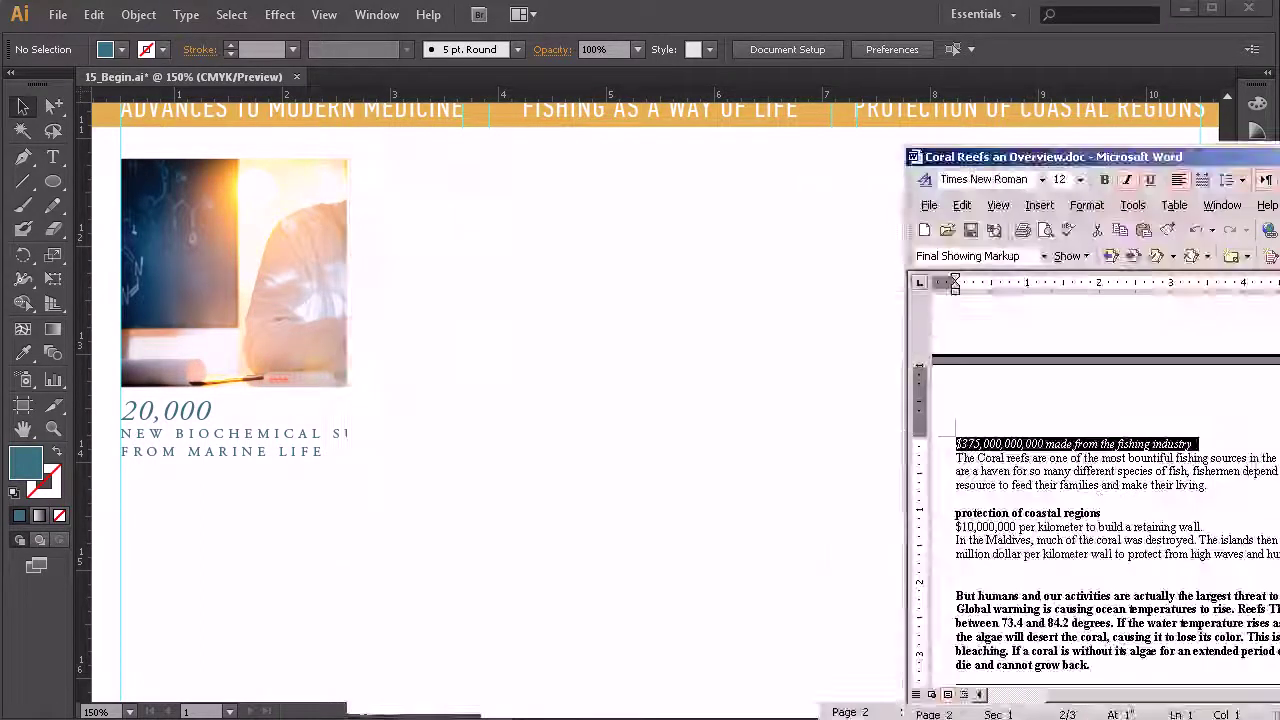
# Replace the text below the boat photo with $375,000,000,000 on the first line and "made from the fishing industry" beneath it
pyautogui.click(55, 157)
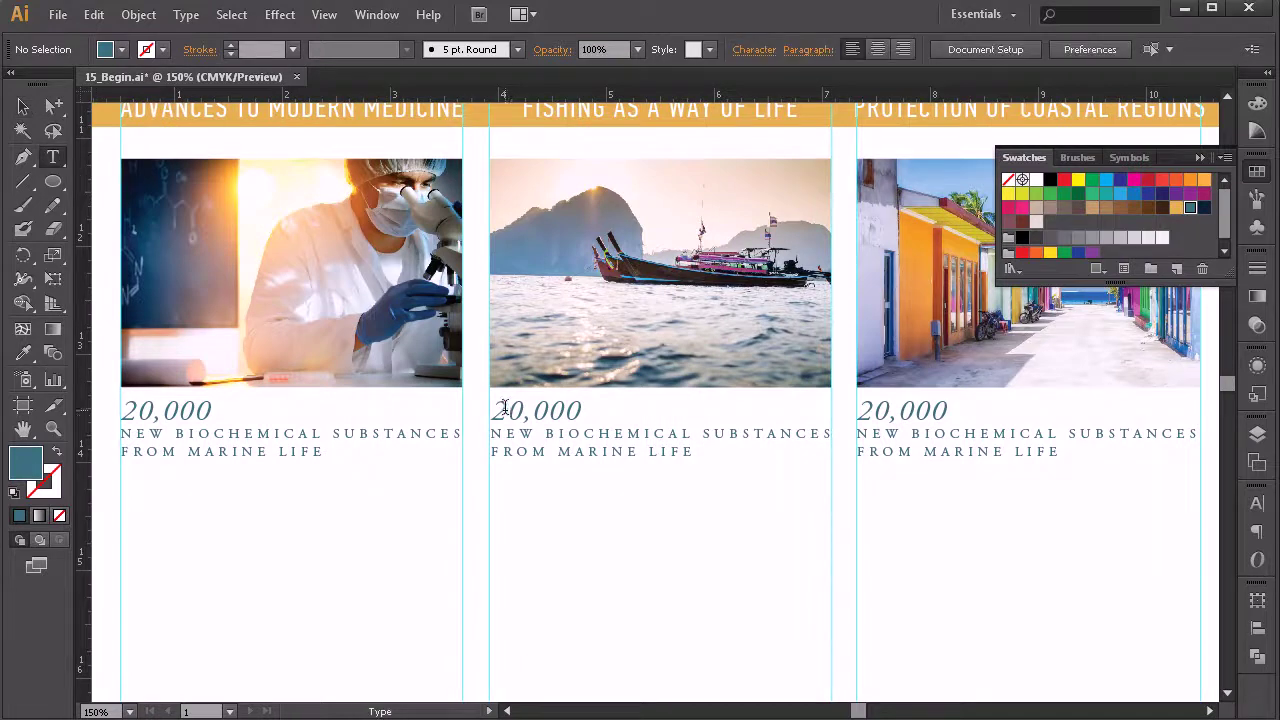
pyautogui.moveTo(492, 410); pyautogui.dragTo(582, 411)
pyautogui.hotkey('ctrl', 'v')
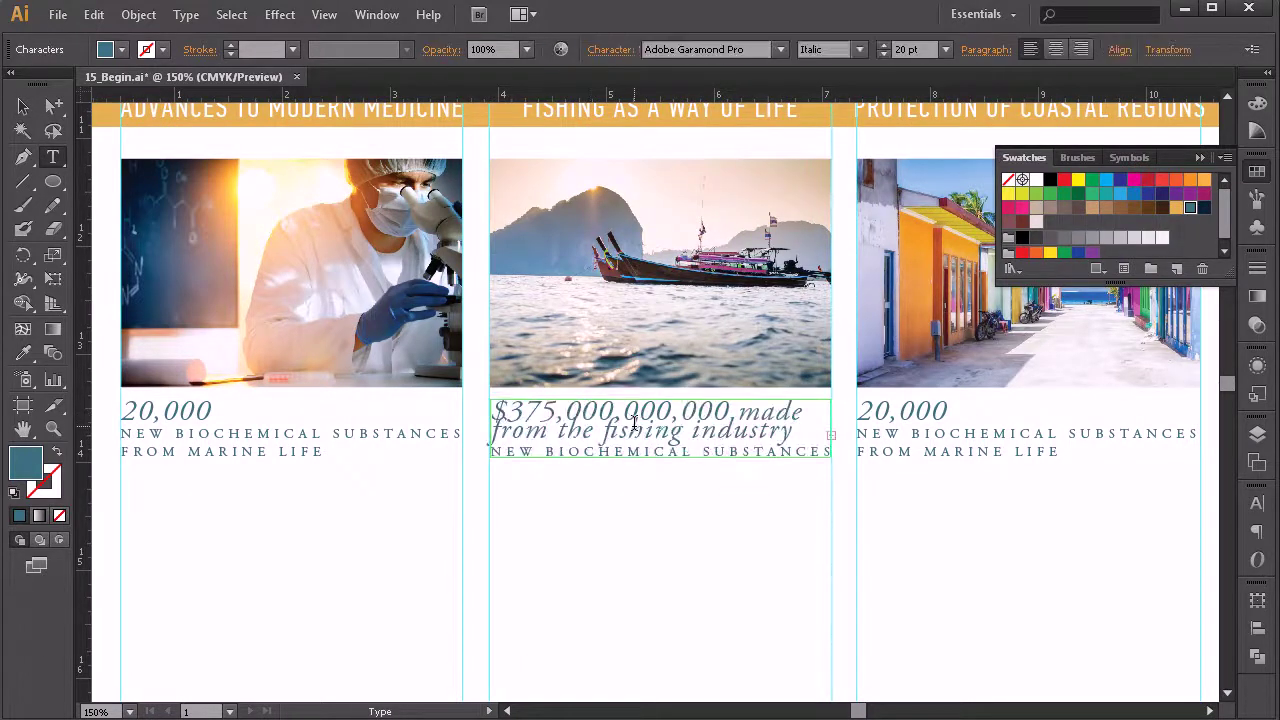
pyautogui.moveTo(738, 410); pyautogui.dragTo(795, 423)
pyautogui.hotkey('ctrl', 'c')
pyautogui.press('BackSpace')
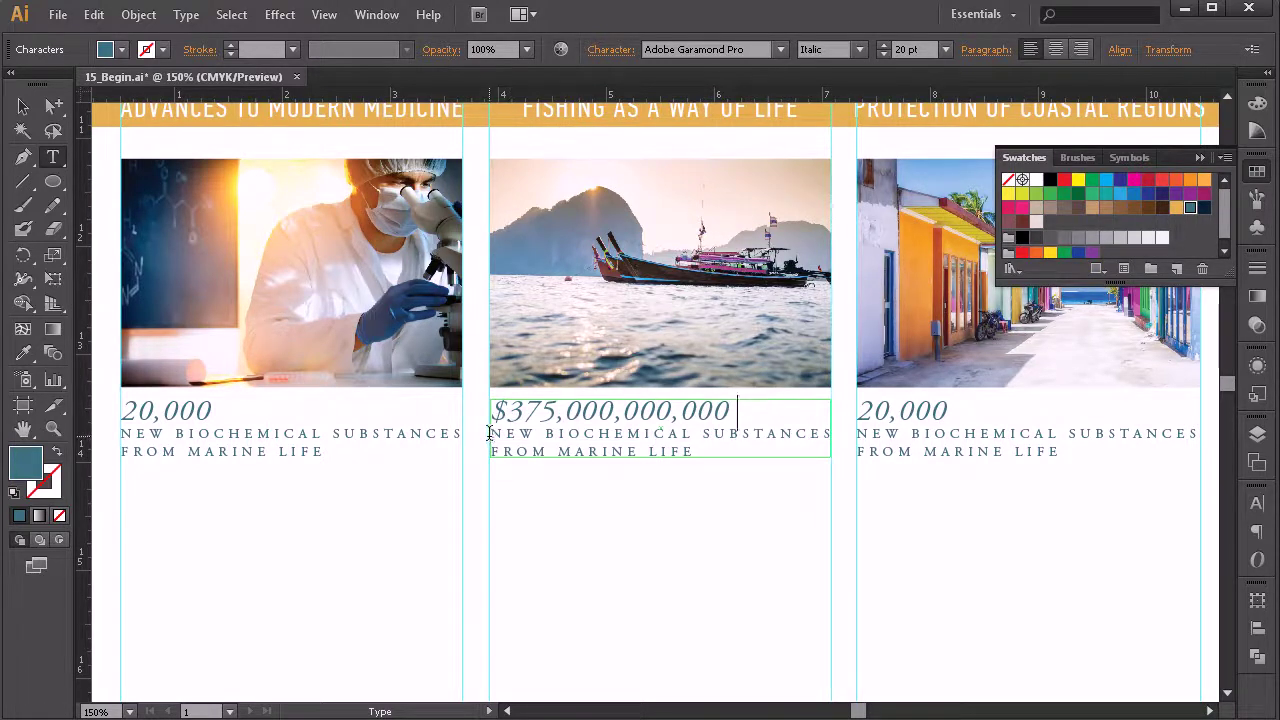
pyautogui.moveTo(488, 433); pyautogui.dragTo(711, 457)
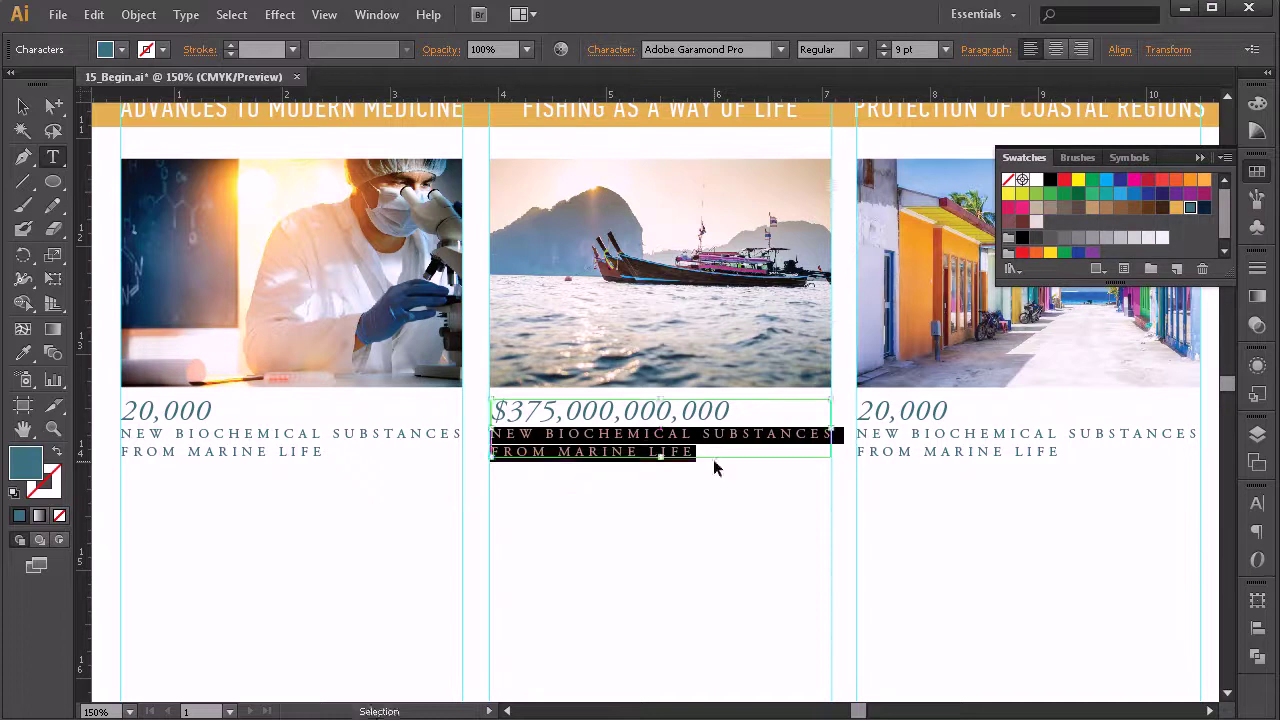
pyautogui.hotkey('ctrl', 'v')
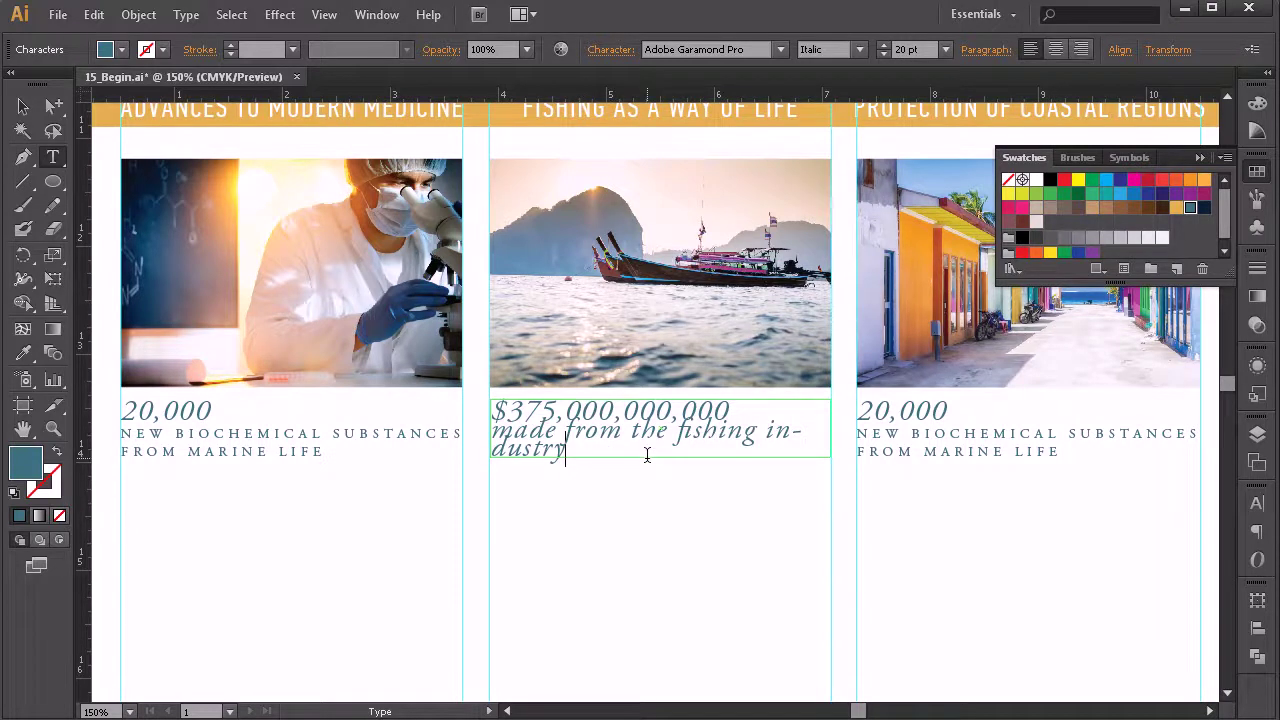
# Match "made from the fishing industry" to the first column's all-caps text style with the Eyedropper
pyautogui.moveTo(567, 450); pyautogui.dragTo(462, 428)
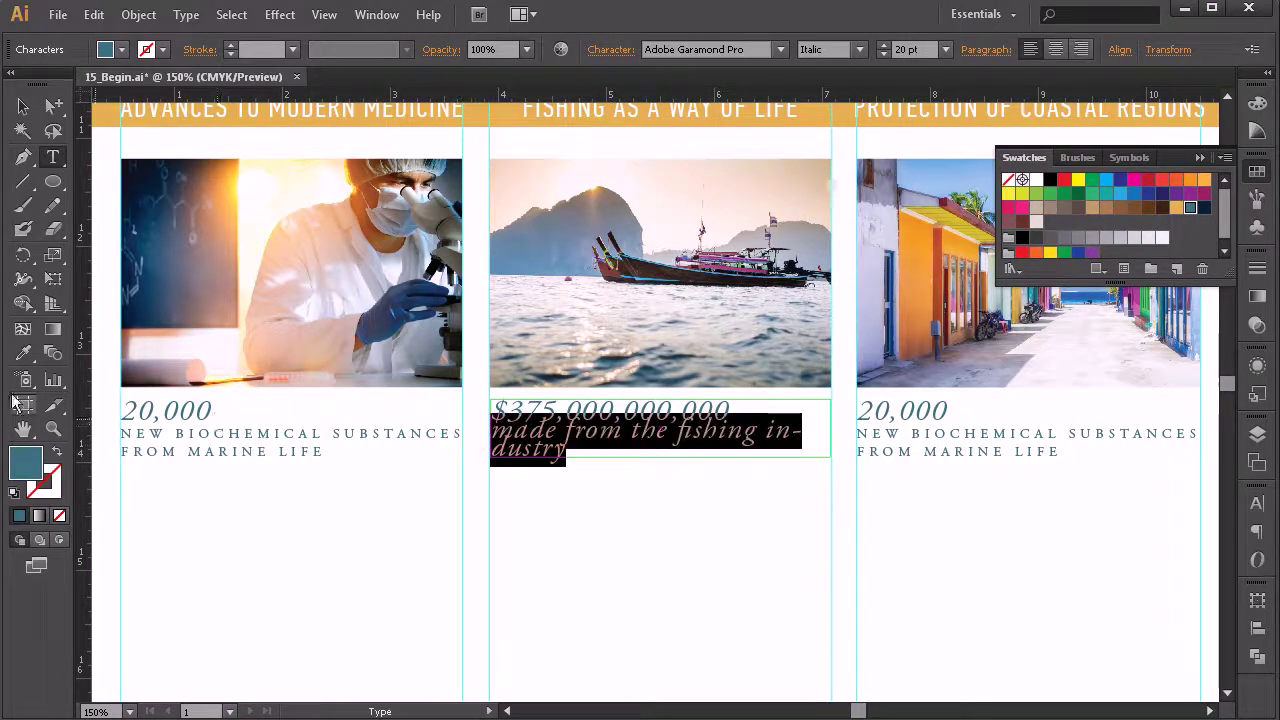
pyautogui.click(23, 353)
pyautogui.click(200, 432)
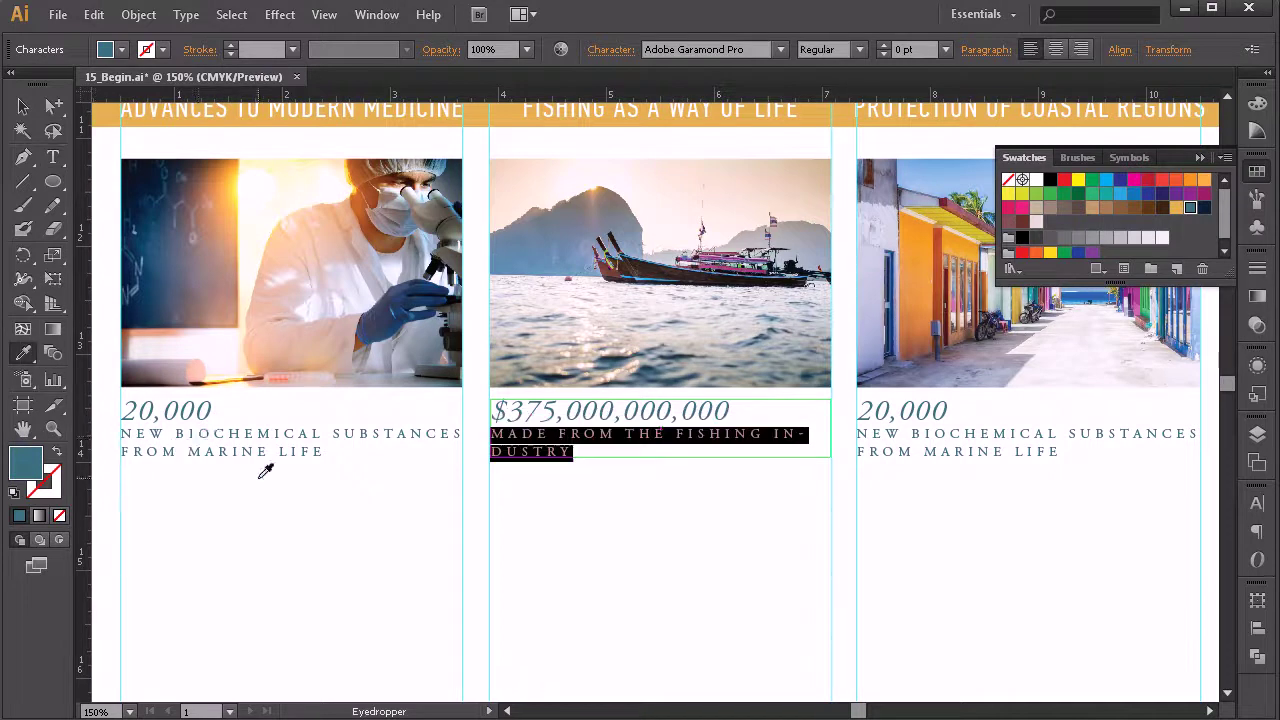
pyautogui.click(23, 106)
pyautogui.click(55, 159)
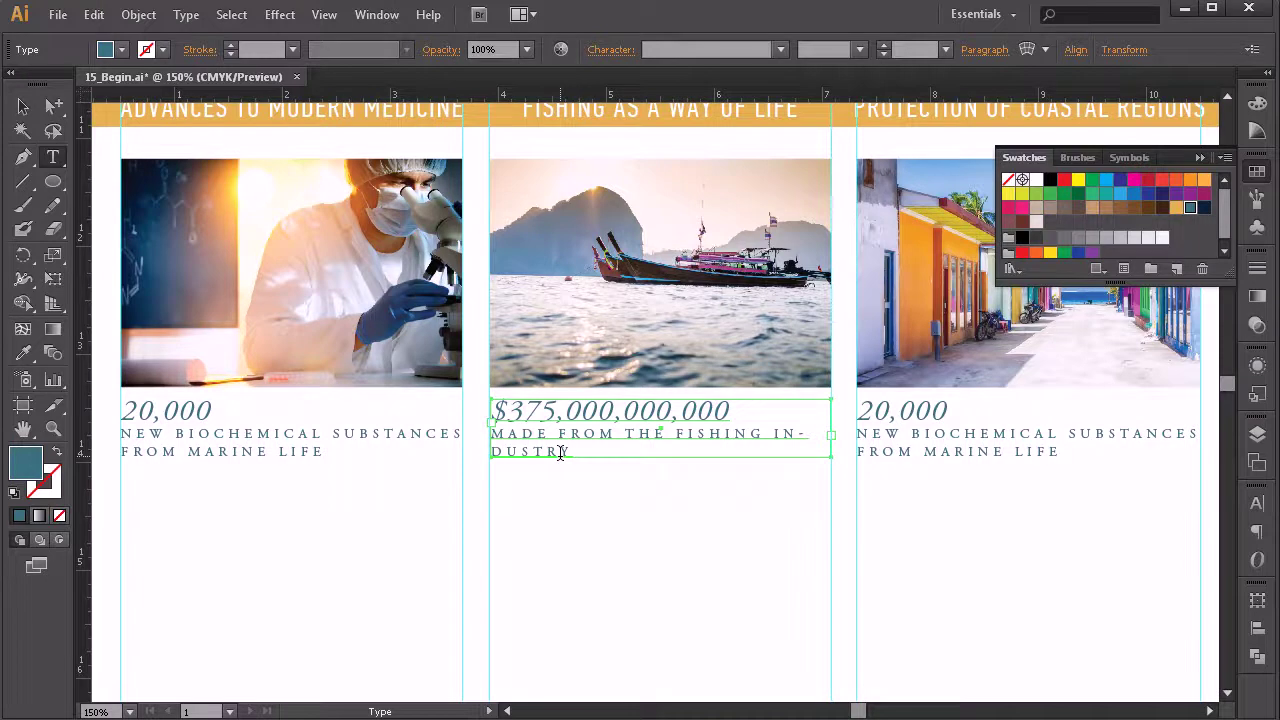
# Reduce the tracking of "made from the fishing industry" to 250 so it fits on one line
pyautogui.moveTo(572, 452); pyautogui.dragTo(474, 434)
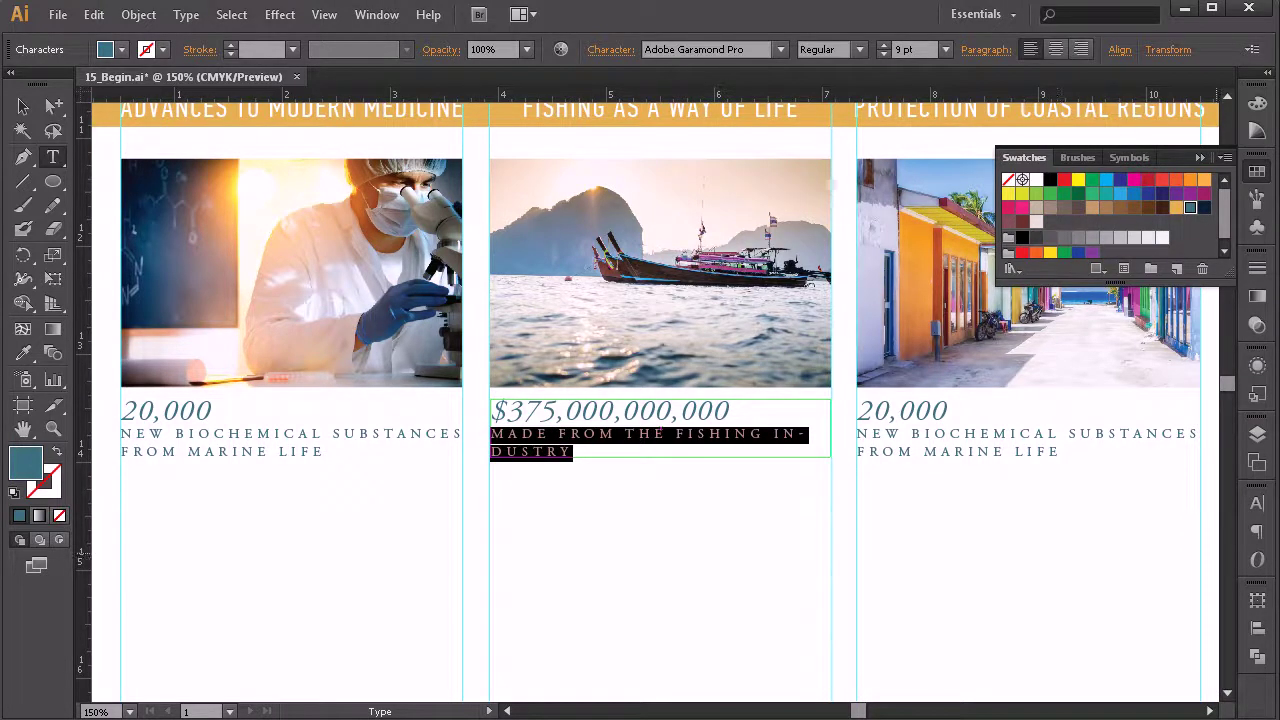
pyautogui.click(1257, 503)
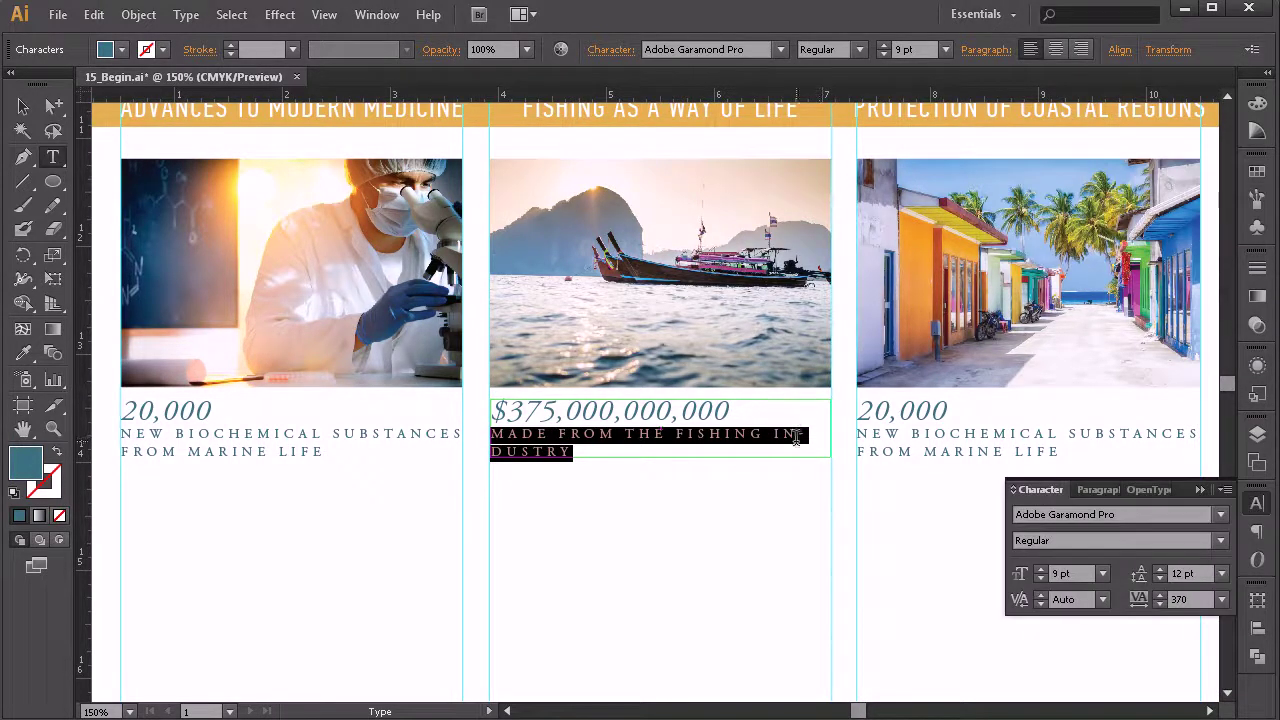
pyautogui.click(1159, 603)
pyautogui.click(1159, 603)
pyautogui.click(1159, 603)
pyautogui.click(1159, 603)
pyautogui.click(1159, 603)
pyautogui.click(1159, 603)
pyautogui.click(1159, 603)
pyautogui.click(1159, 603)
pyautogui.click(1159, 603)
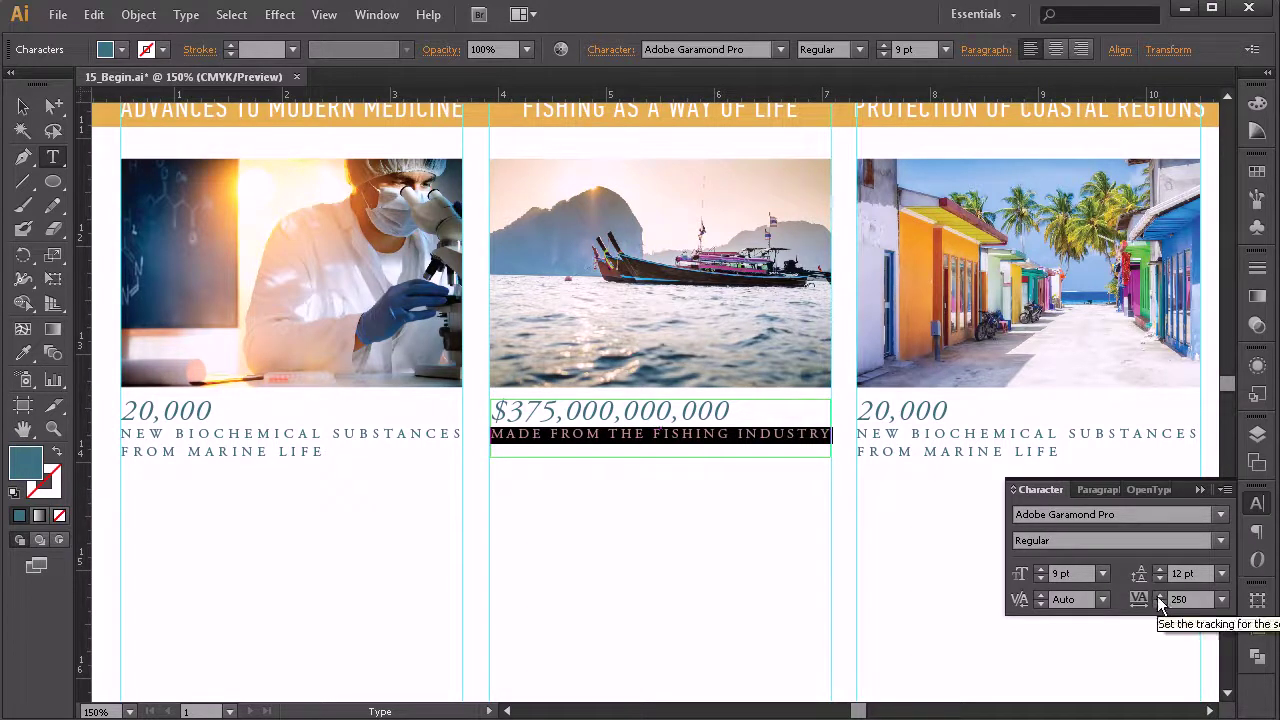
# Set the tracking of "new biochemical substances from marine life" in the first column to 250 and deselect the text
pyautogui.moveTo(338, 455); pyautogui.dragTo(121, 433)
pyautogui.hscroll(-5, 620, 477)
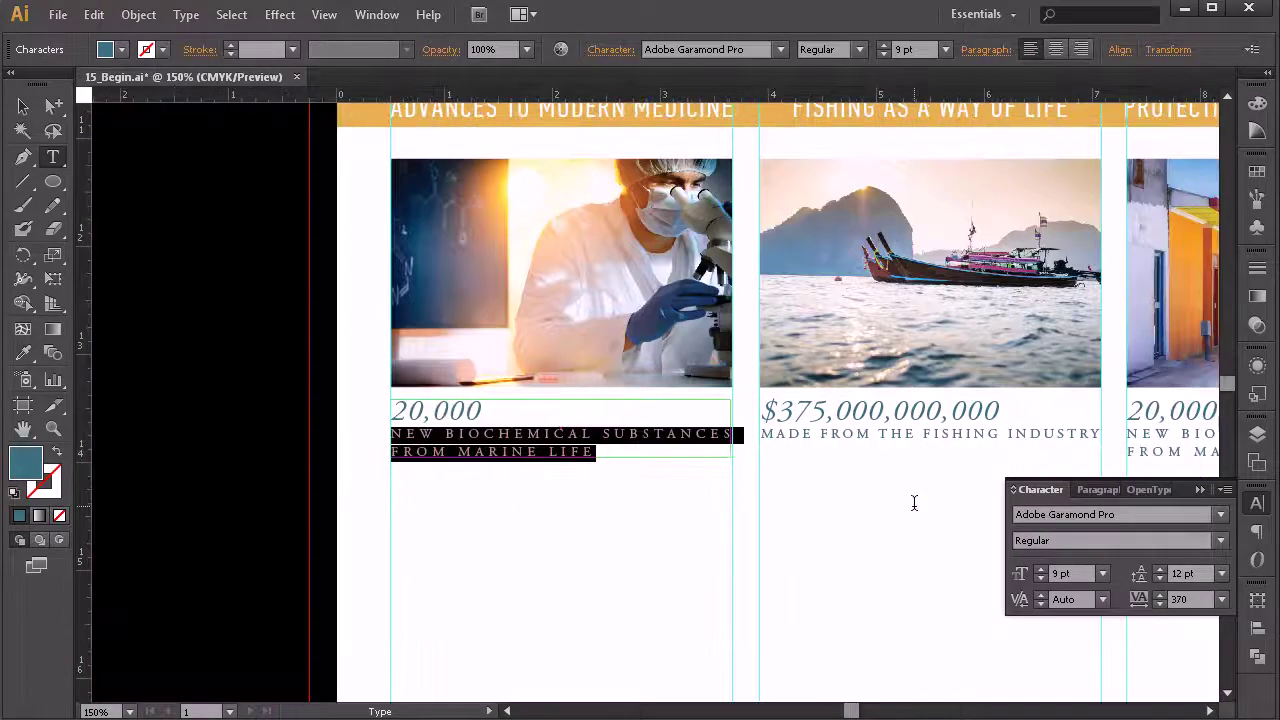
pyautogui.click(1157, 603)
pyautogui.click(1157, 603)
pyautogui.click(1157, 603)
pyautogui.click(1157, 603)
pyautogui.click(1157, 603)
pyautogui.click(1157, 603)
pyautogui.click(1157, 603)
pyautogui.click(1157, 603)
pyautogui.click(1157, 603)
pyautogui.click(1157, 603)
pyautogui.click(1157, 603)
pyautogui.click(1157, 603)
pyautogui.click(612, 433)
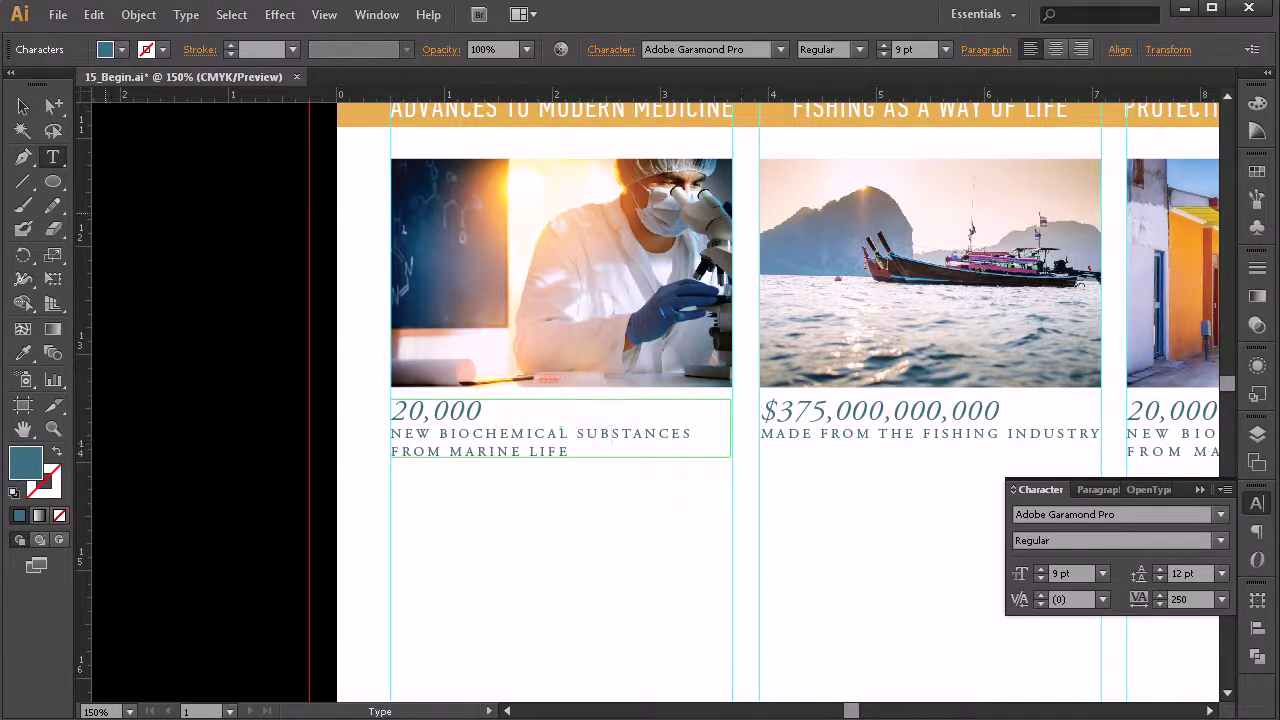
pyautogui.press('Escape')
pyautogui.click(804, 514)
# Copy the line "$10,000,000 per kilometer to build a retaining wall." from the Word document and return to Illustrator
pyautogui.moveTo(804, 514); pyautogui.dragTo(608, 506)
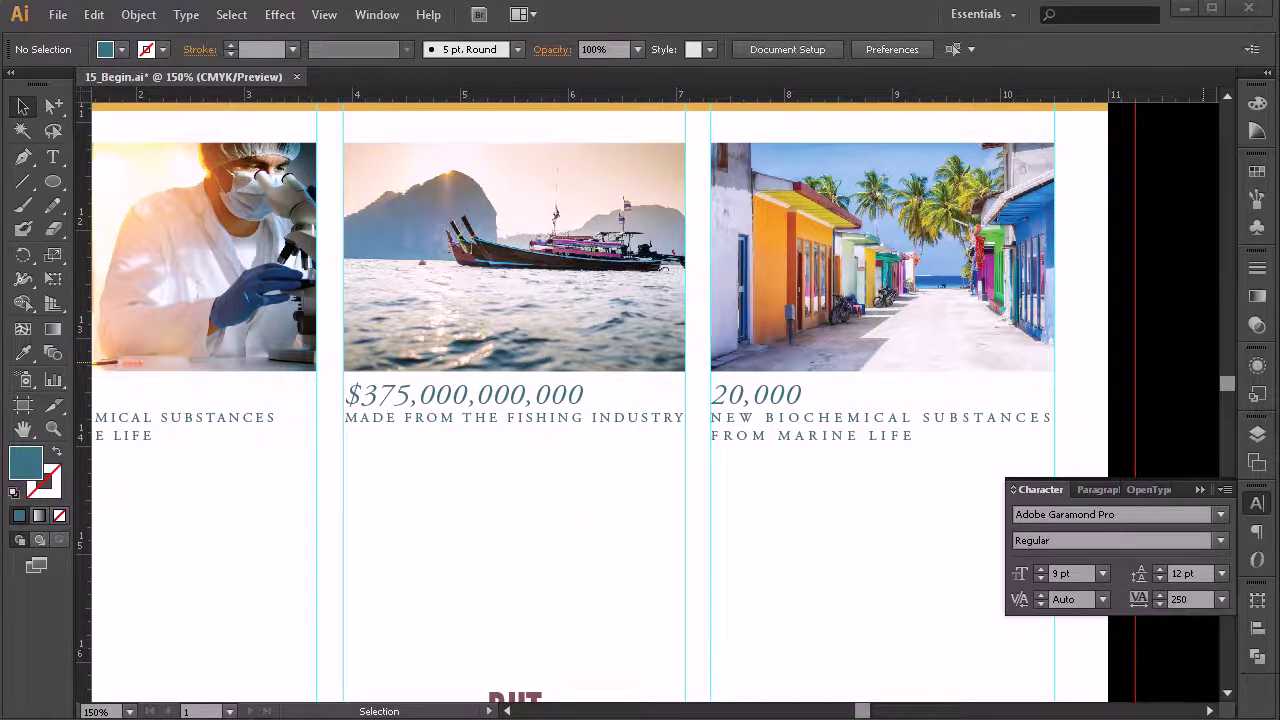
pyautogui.hotkey('alt', 'Tab')
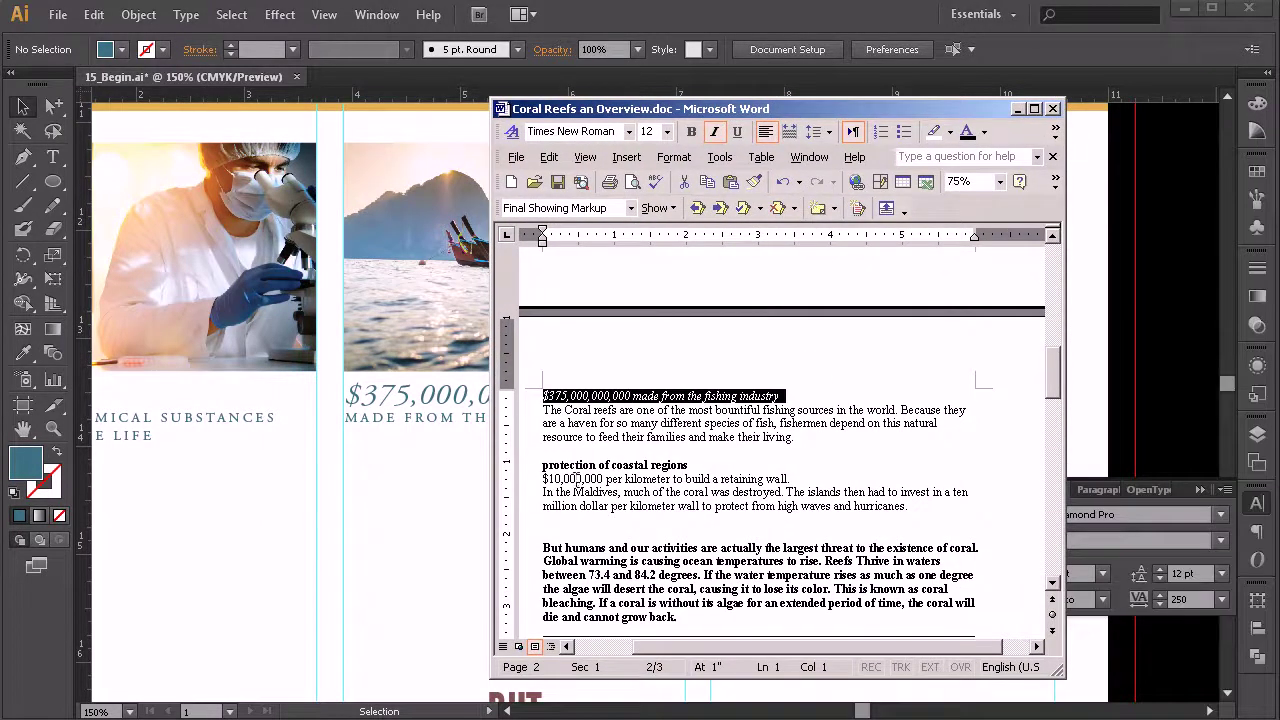
pyautogui.click(797, 479)
pyautogui.moveTo(797, 479); pyautogui.dragTo(587, 479)
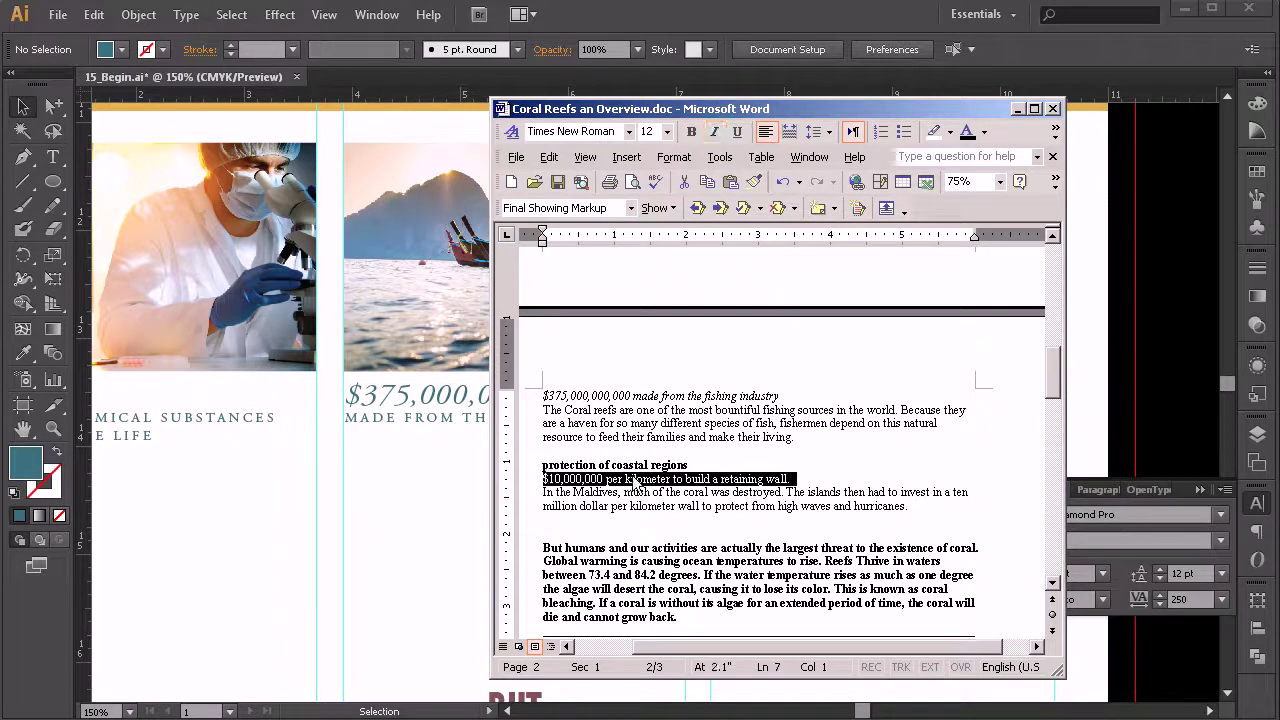
pyautogui.moveTo(738, 110); pyautogui.dragTo(1279, 70)
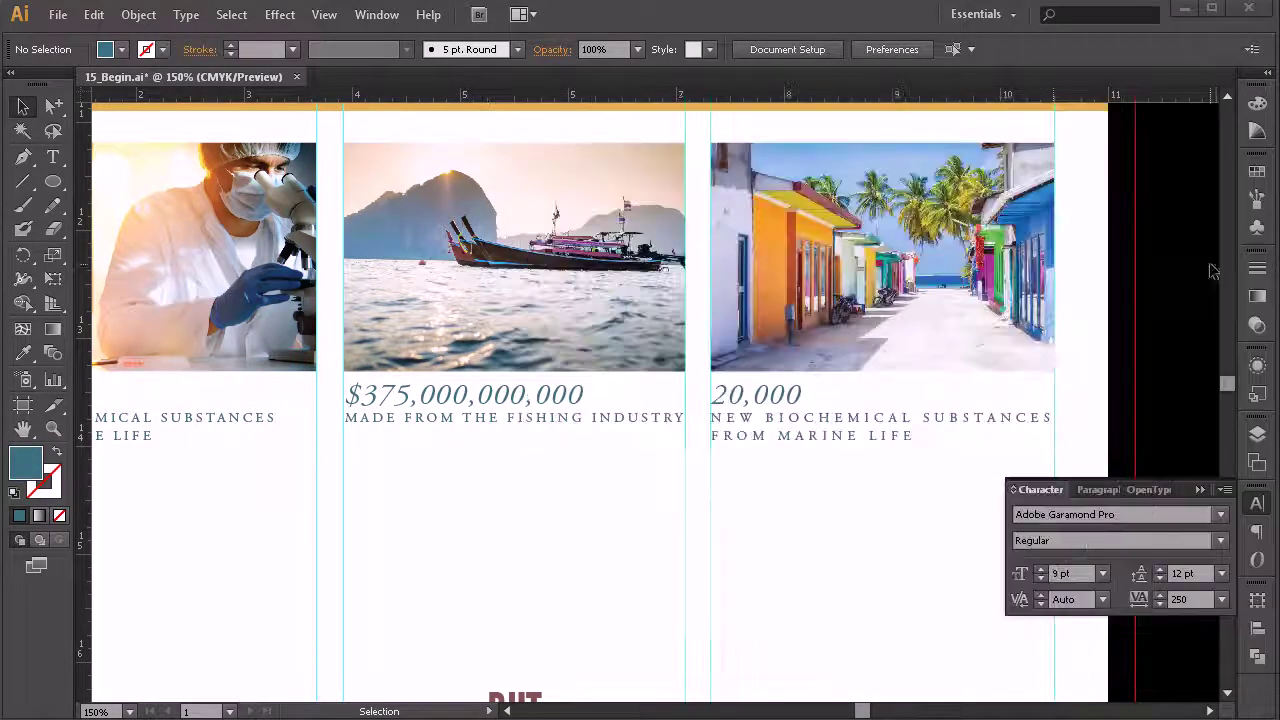
# Replace the third column's text with "$10,000,000" on the first line and "per kilometer to build a retaining wall." on the line below
pyautogui.click(53, 157)
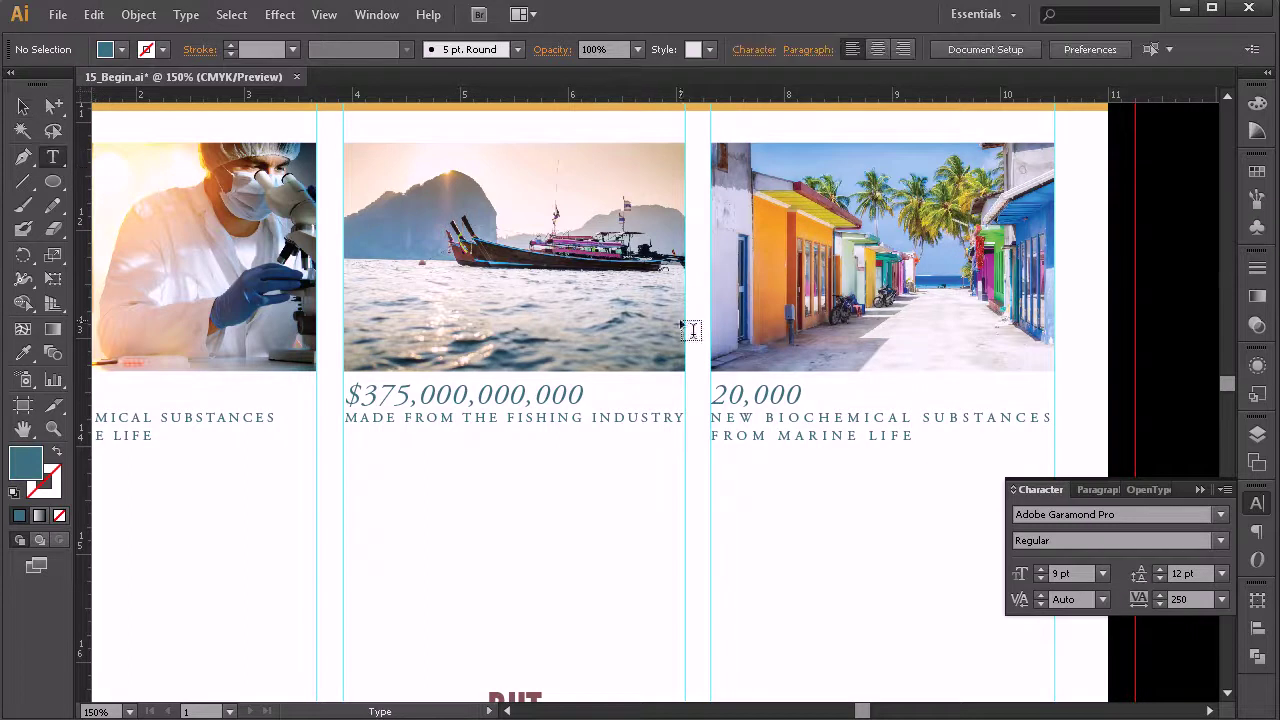
pyautogui.moveTo(806, 388); pyautogui.dragTo(694, 385)
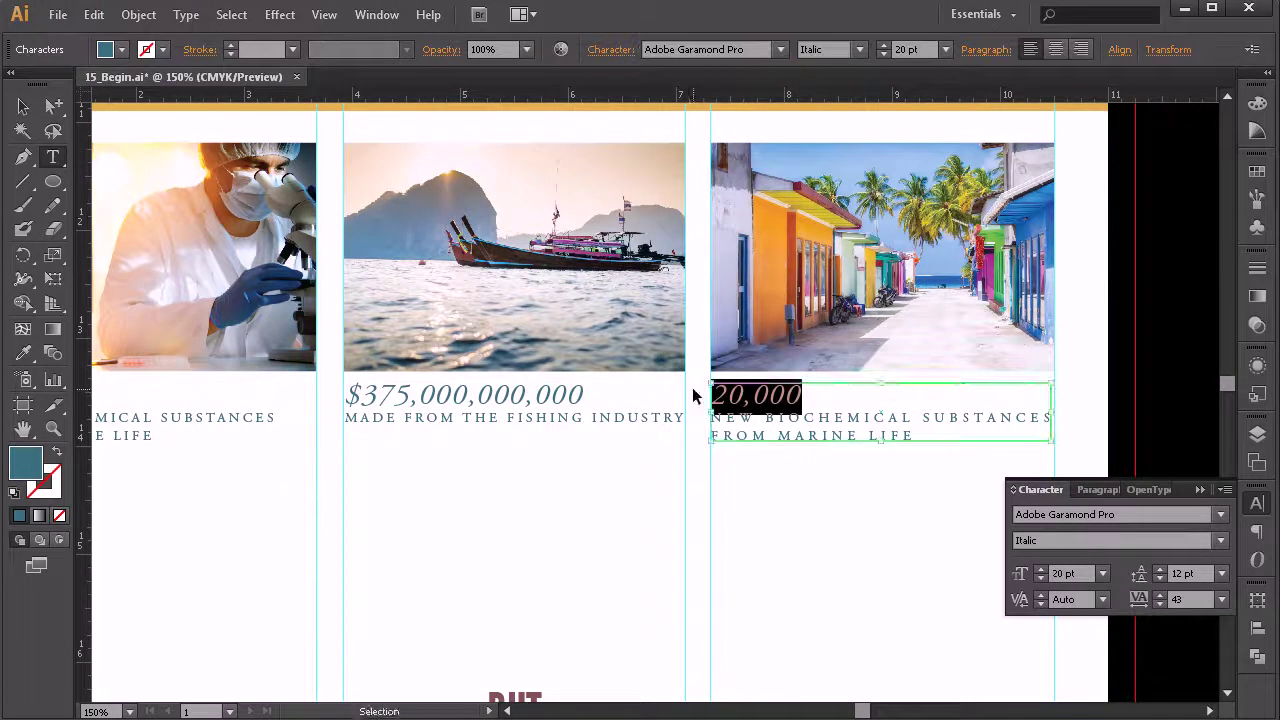
pyautogui.write('$10,000,000 per kilometer to build a retaining wall.')
pyautogui.keyDown('shift'); pyautogui.click(884, 394); pyautogui.keyUp('shift')
pyautogui.hotkey('ctrl', 'c')
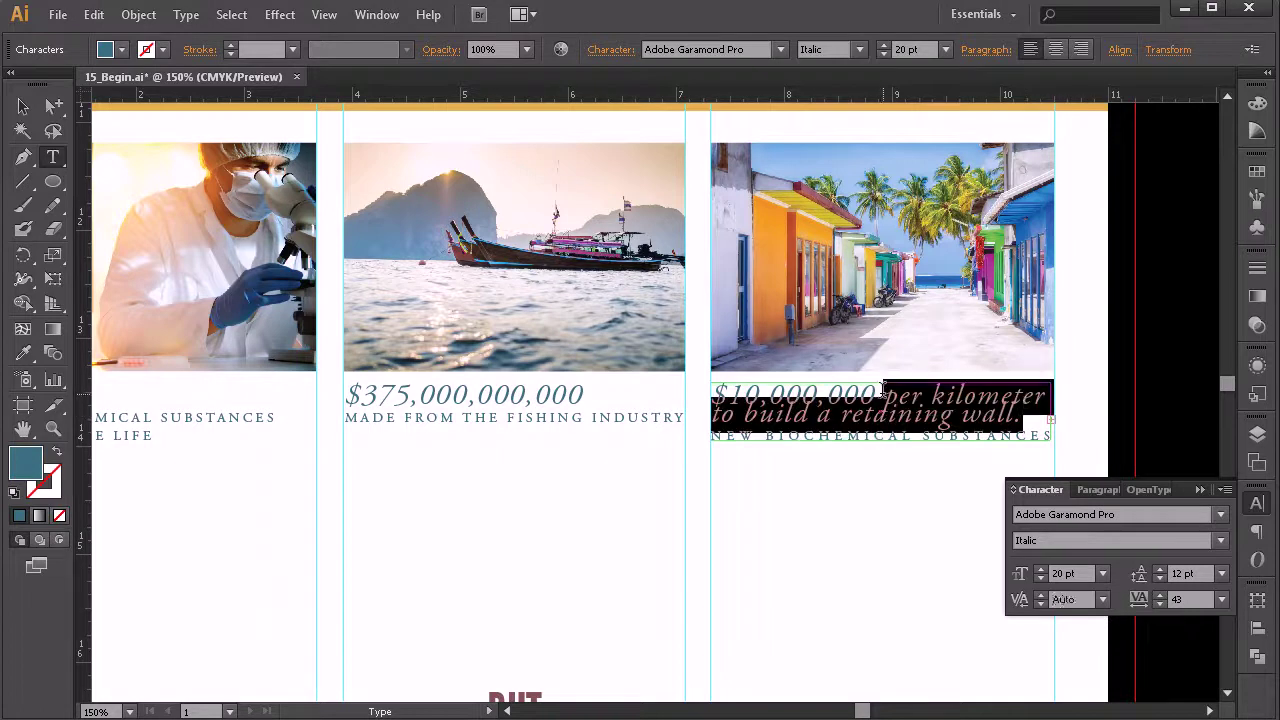
pyautogui.press('BackSpace')
pyautogui.moveTo(923, 434); pyautogui.dragTo(694, 423)
pyautogui.hotkey('ctrl', 'v')
# Match "per kilometer to build a retaining wall." to the style of "made from the fishing industry" with the Eyedropper and deselect it
pyautogui.moveTo(895, 434); pyautogui.dragTo(623, 406)
pyautogui.click(36, 354)
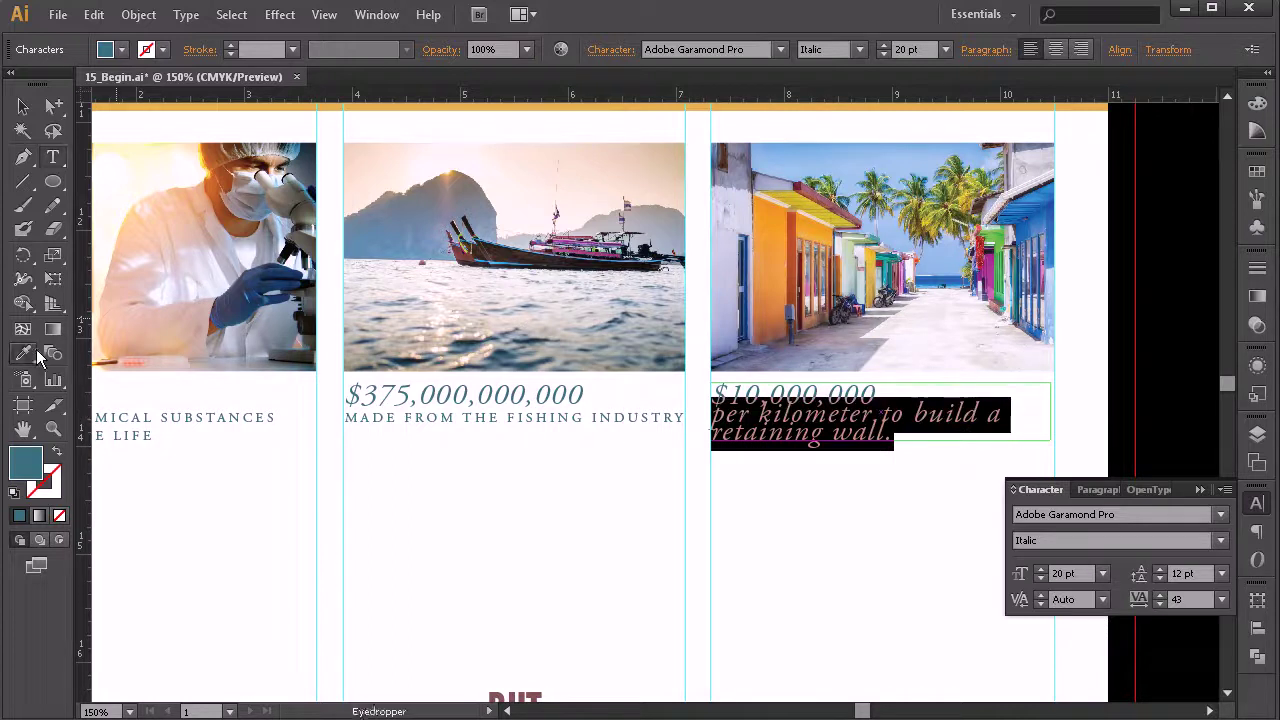
pyautogui.click(579, 420)
pyautogui.press('v')
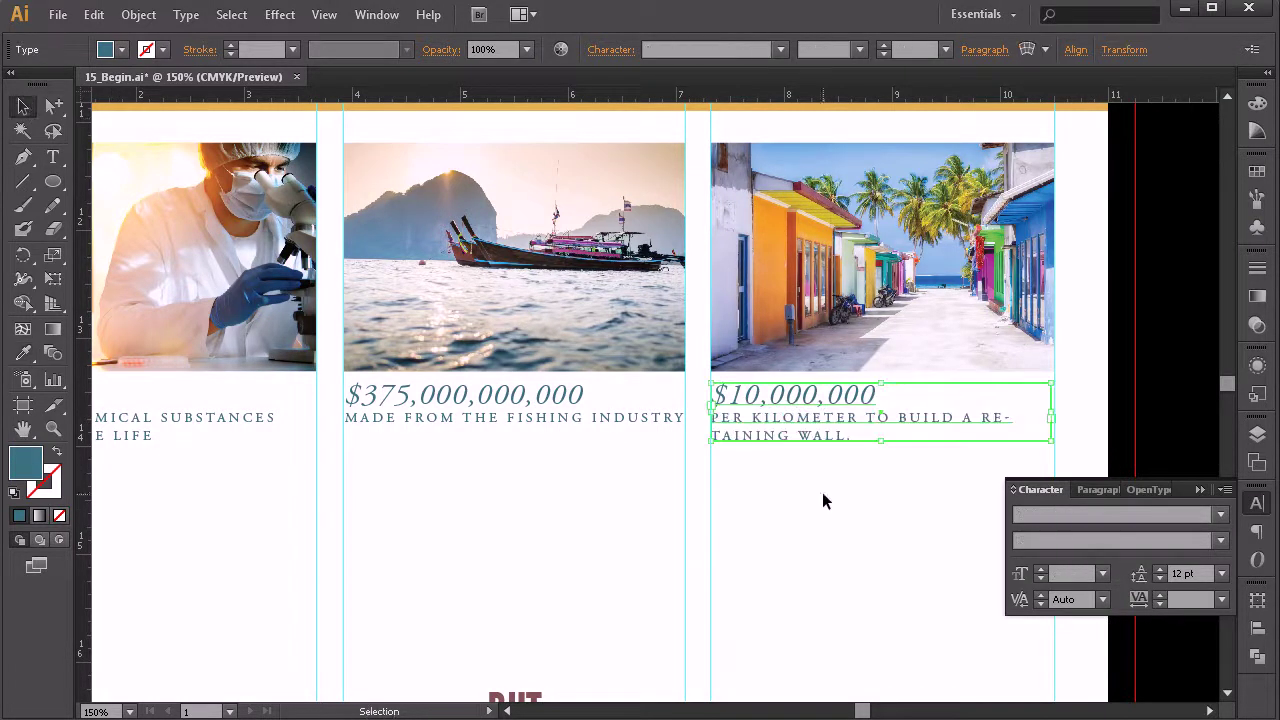
pyautogui.click(860, 511)
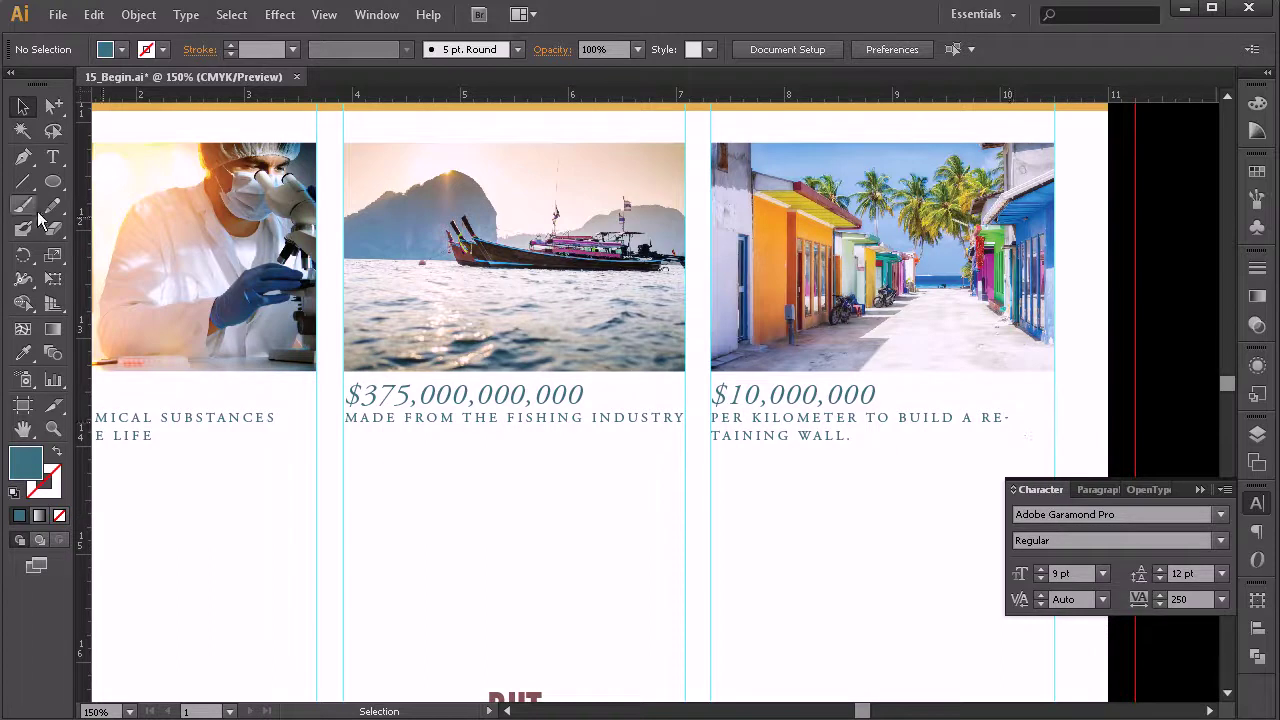
# Reduce the tracking of "per kilometer to build a retaining wall." to 74 so it fits on one line
pyautogui.click(53, 157)
pyautogui.moveTo(846, 437); pyautogui.dragTo(650, 417)
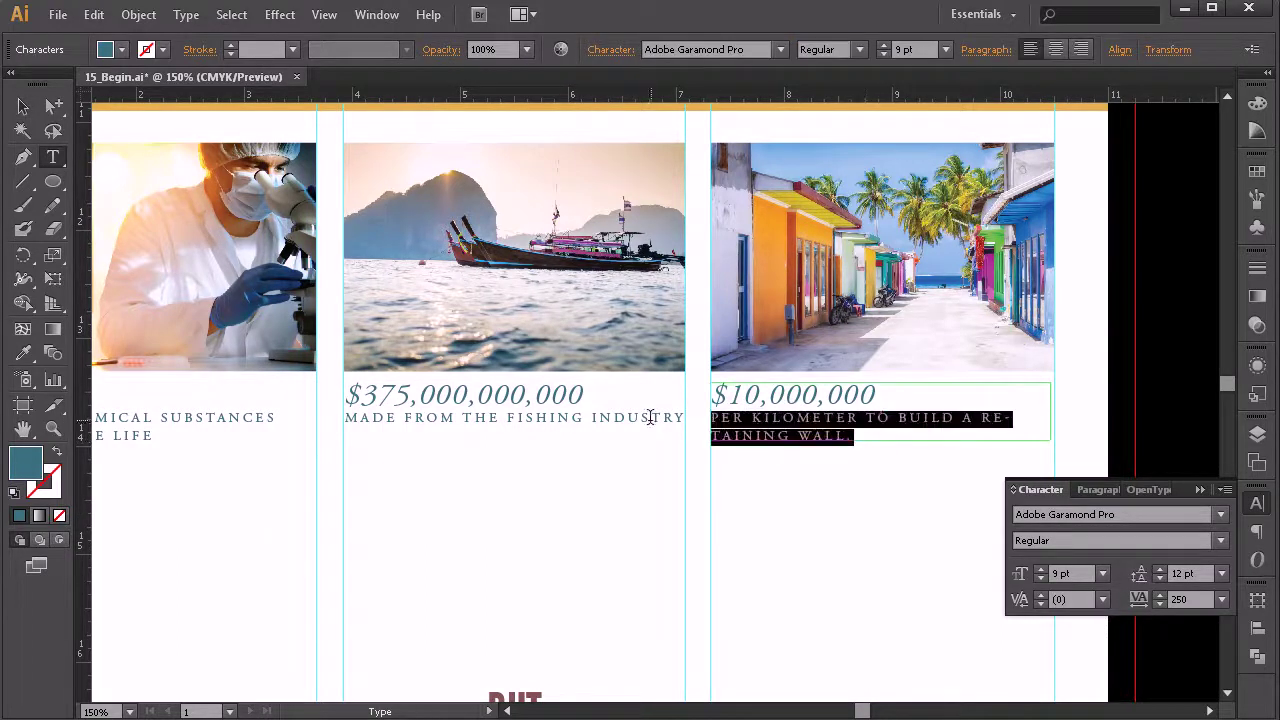
pyautogui.click(1158, 604)
pyautogui.click(1158, 604)
pyautogui.click(1158, 603)
pyautogui.click(1158, 603)
pyautogui.click(1158, 603)
pyautogui.click(1158, 603)
pyautogui.click(1158, 603)
pyautogui.click(1158, 603)
pyautogui.click(1158, 603)
pyautogui.click(1158, 603)
pyautogui.click(1158, 603)
pyautogui.click(1158, 603)
pyautogui.click(1158, 603)
pyautogui.click(1158, 603)
pyautogui.click(1158, 603)
pyautogui.click(1158, 603)
pyautogui.click(1158, 603)
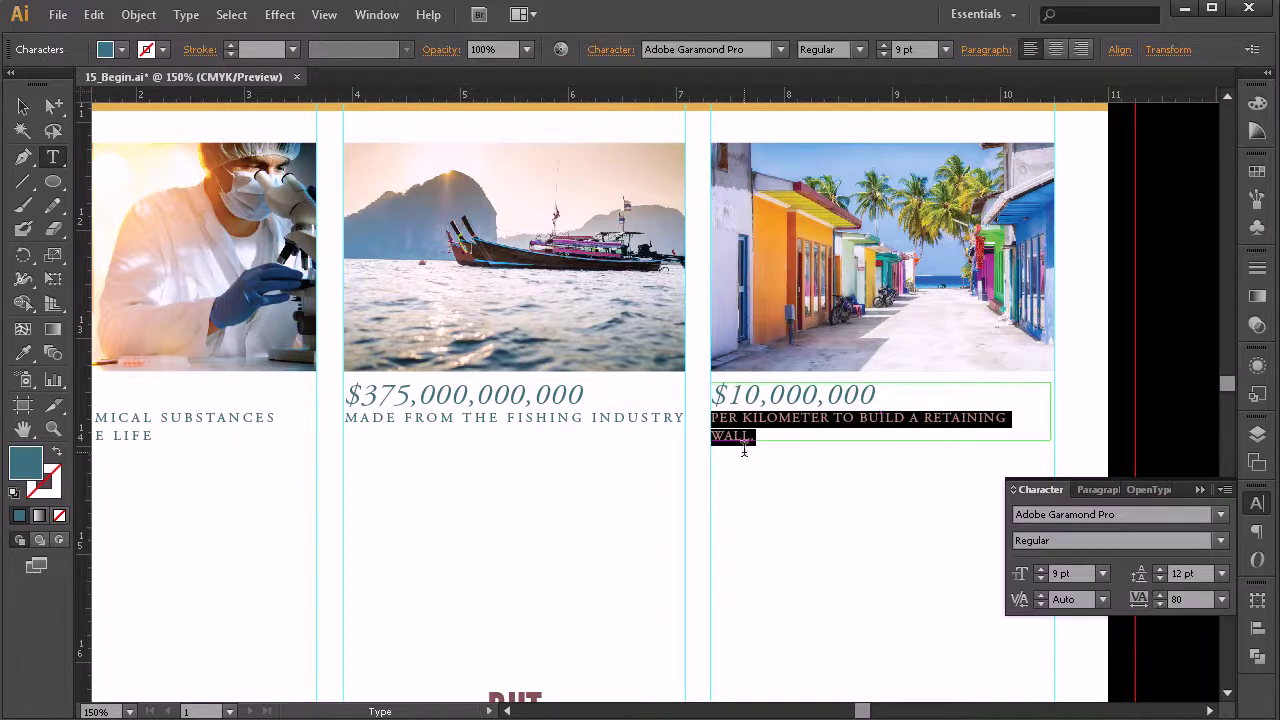
pyautogui.press('ctrl')
pyautogui.click(1158, 603)
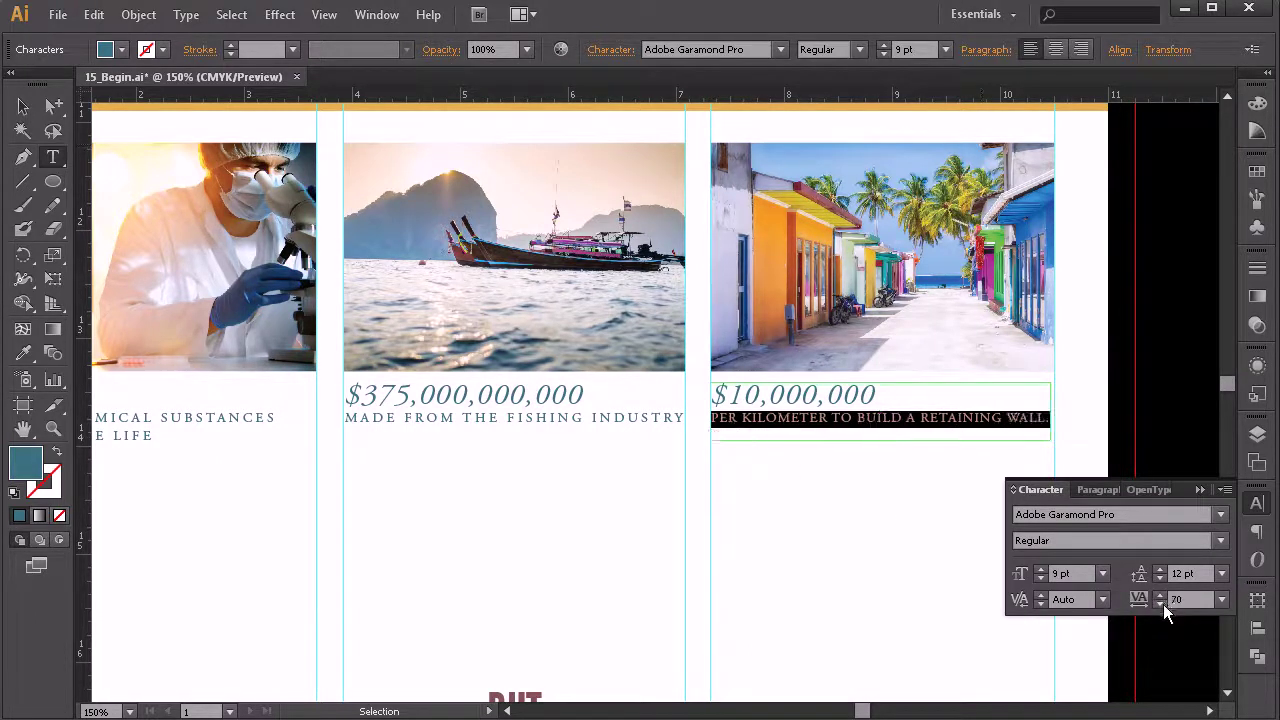
pyautogui.click(1156, 596)
pyautogui.click(1156, 596)
pyautogui.click(1156, 596)
pyautogui.click(1156, 596)
pyautogui.click(1156, 596)
pyautogui.click(1162, 605)
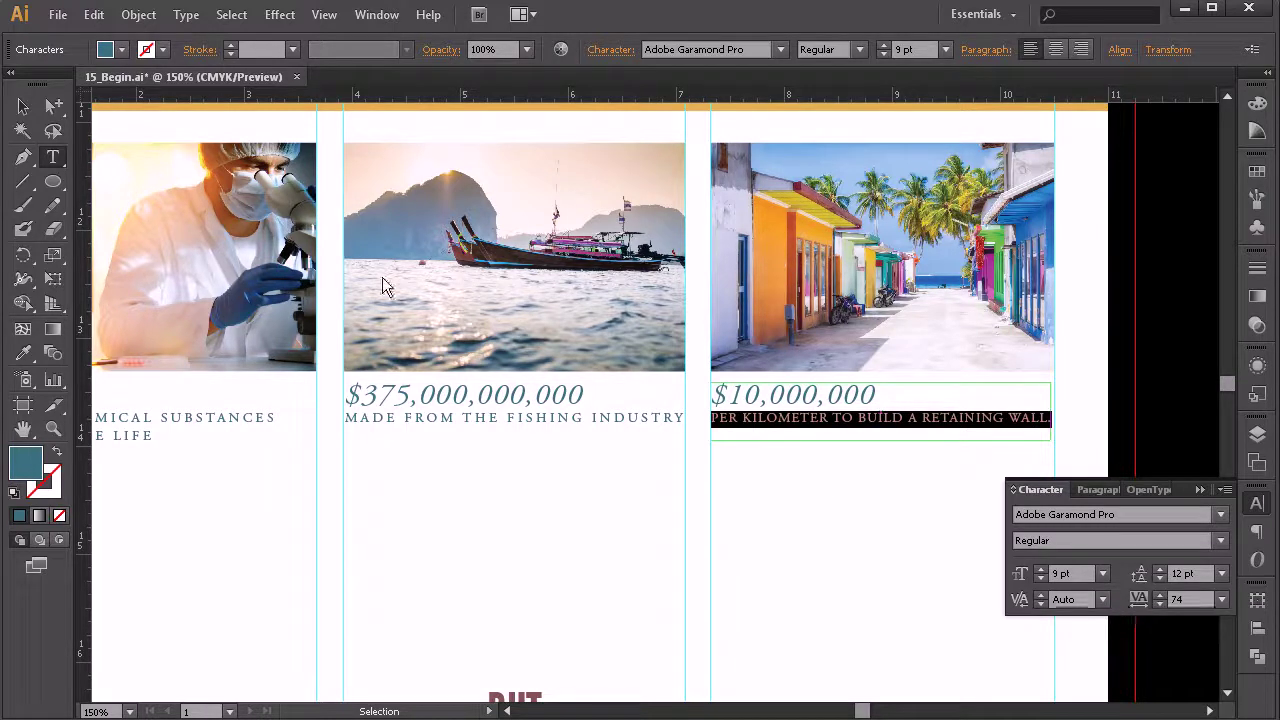
# Widen the third column's text frame slightly to the guide at the photo's right edge
pyautogui.click(23, 106)
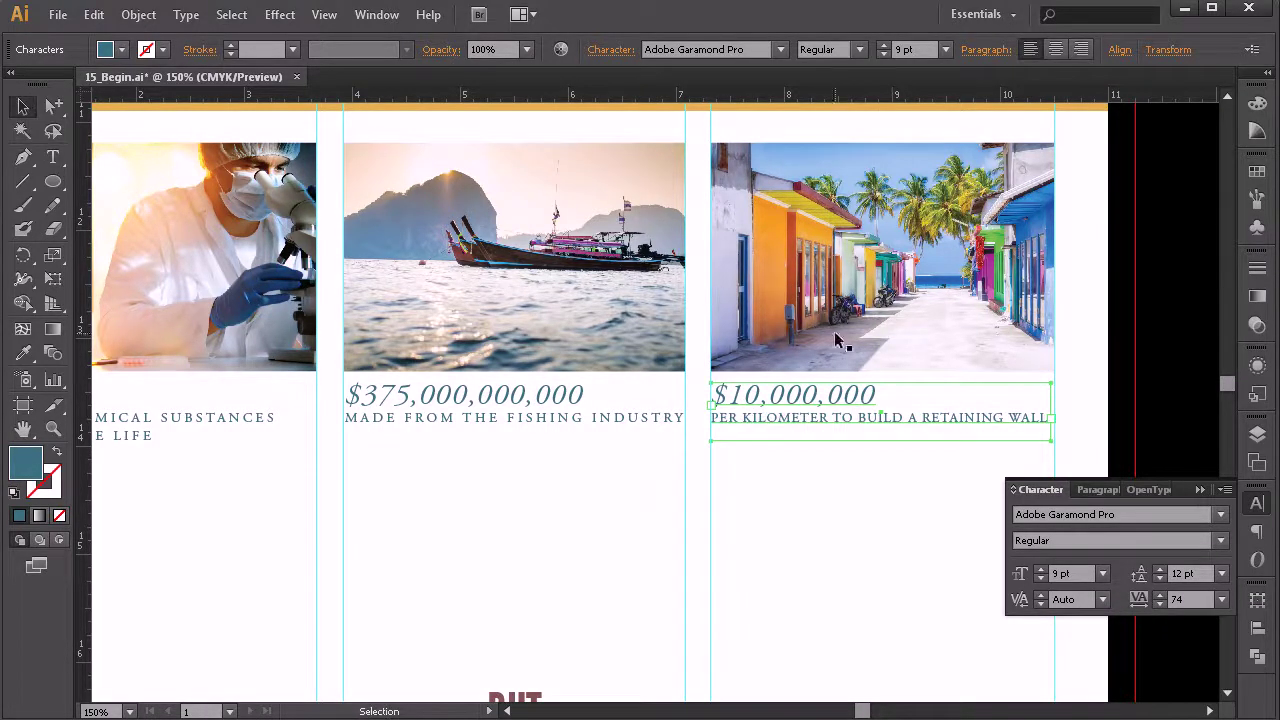
pyautogui.click(1035, 405)
pyautogui.moveTo(1052, 411); pyautogui.dragTo(1057, 412)
# Check the tracking of the third column's caption and set "made from the fishing industry" to the same value, 74
pyautogui.click(53, 157)
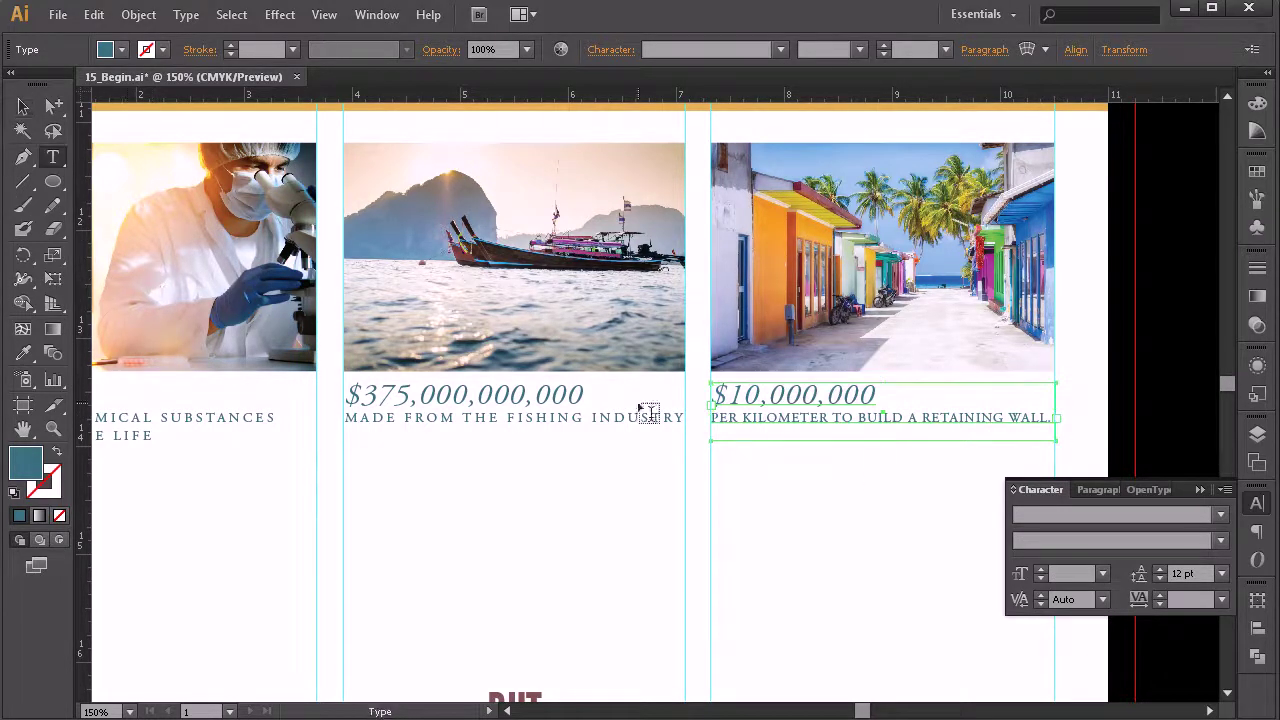
pyautogui.doubleClick(849, 418)
pyautogui.click(849, 418)
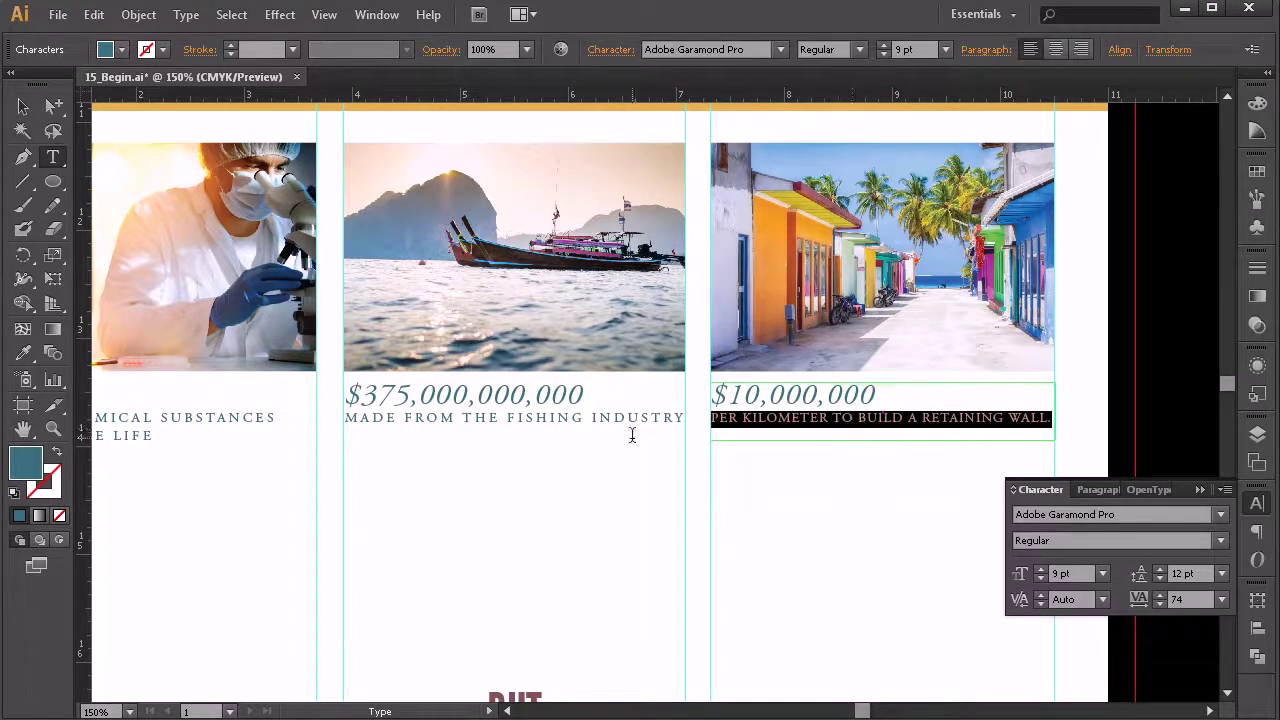
pyautogui.press('Left')
pyautogui.moveTo(677, 417); pyautogui.dragTo(390, 418)
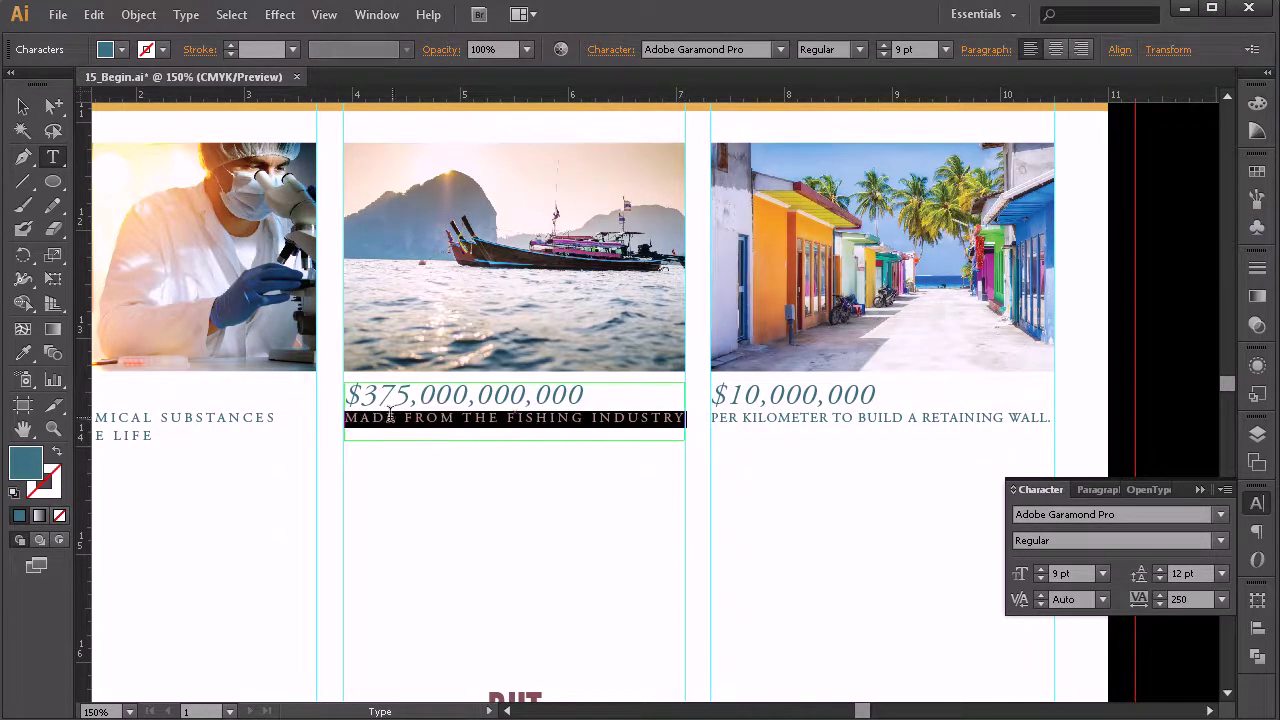
pyautogui.click(1161, 605)
pyautogui.click(1161, 605)
pyautogui.click(1159, 598)
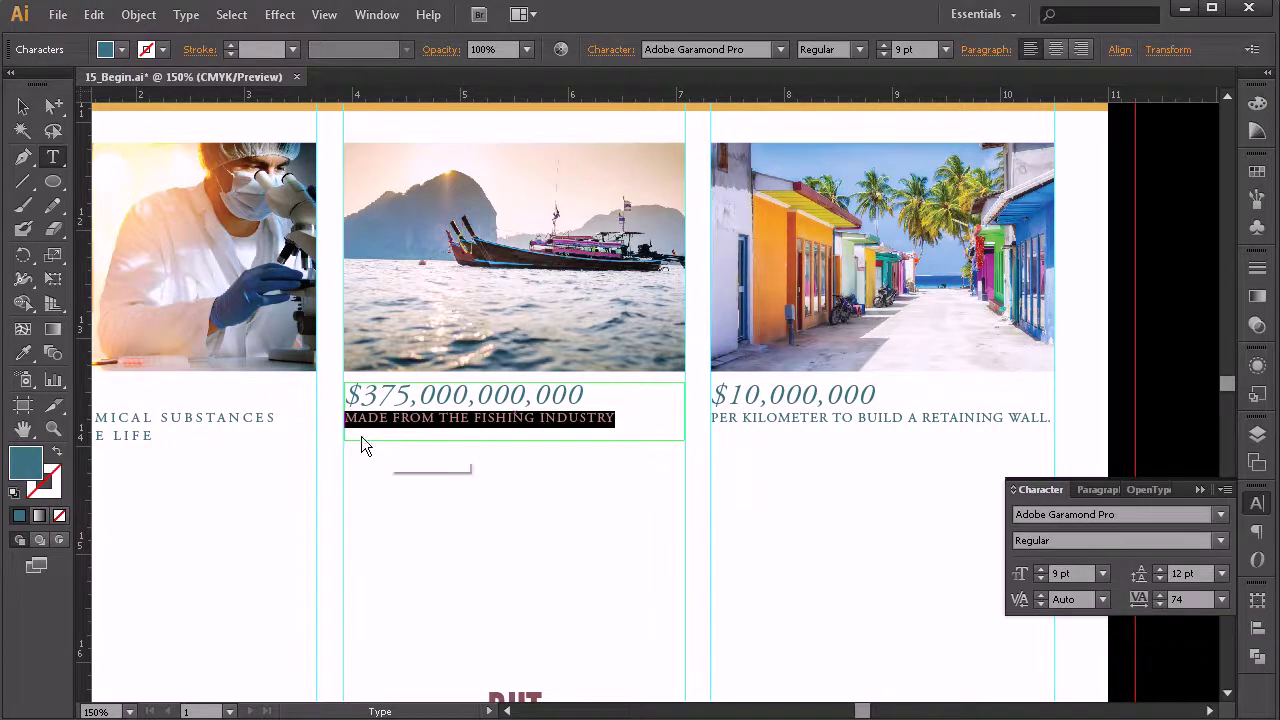
# Set the tracking of "new biochemical substances from marine life" in the first column to 74 and deselect the text
pyautogui.click(183, 441)
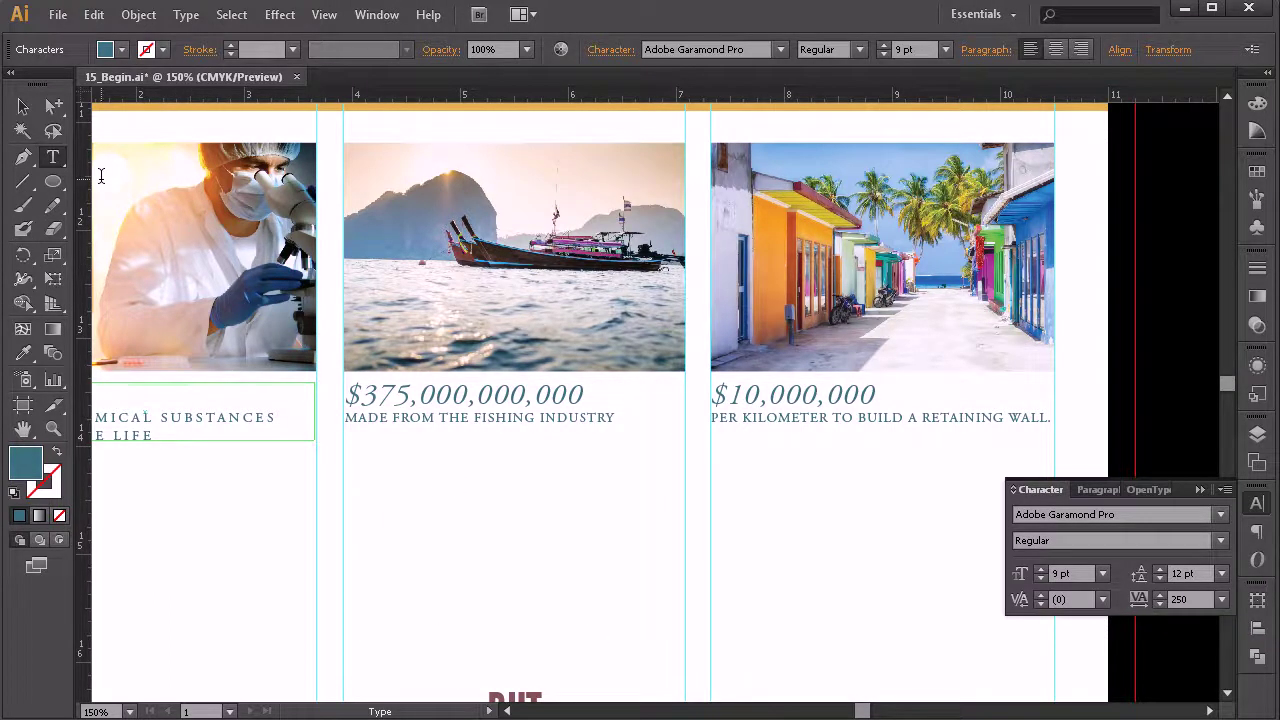
pyautogui.press('Escape')
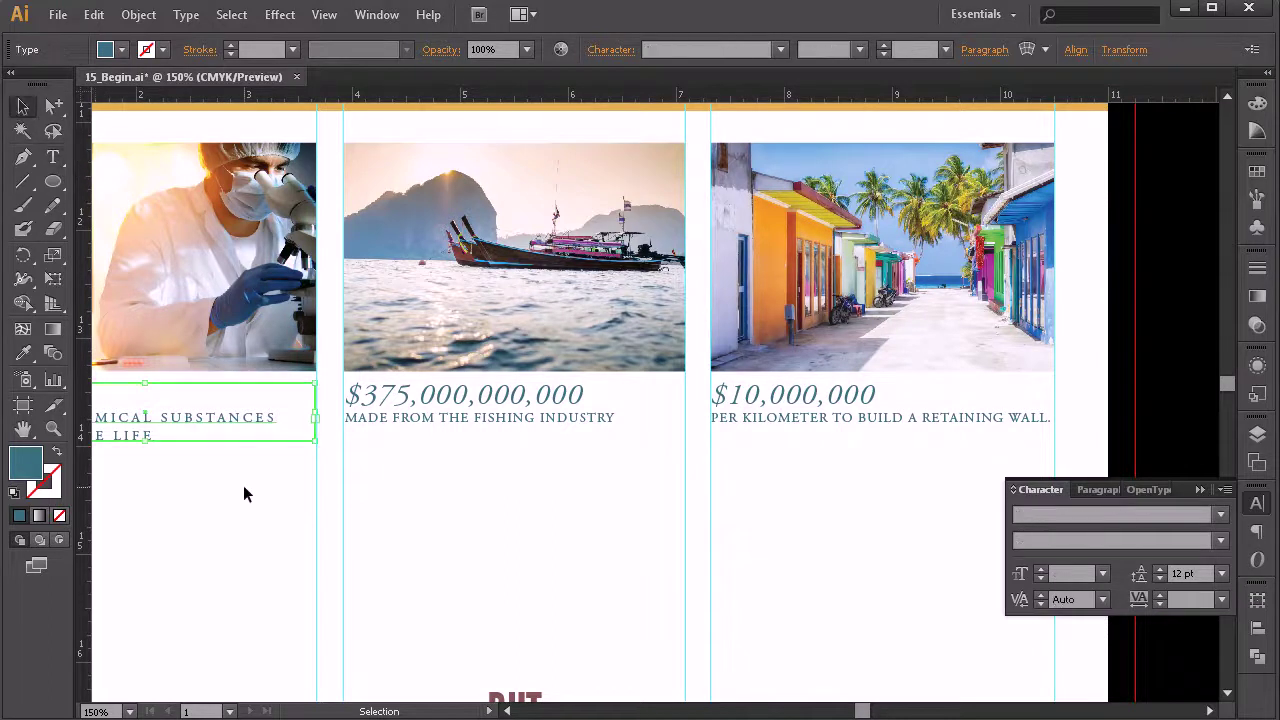
pyautogui.hscroll(-5, 423, 571)
pyautogui.click(53, 157)
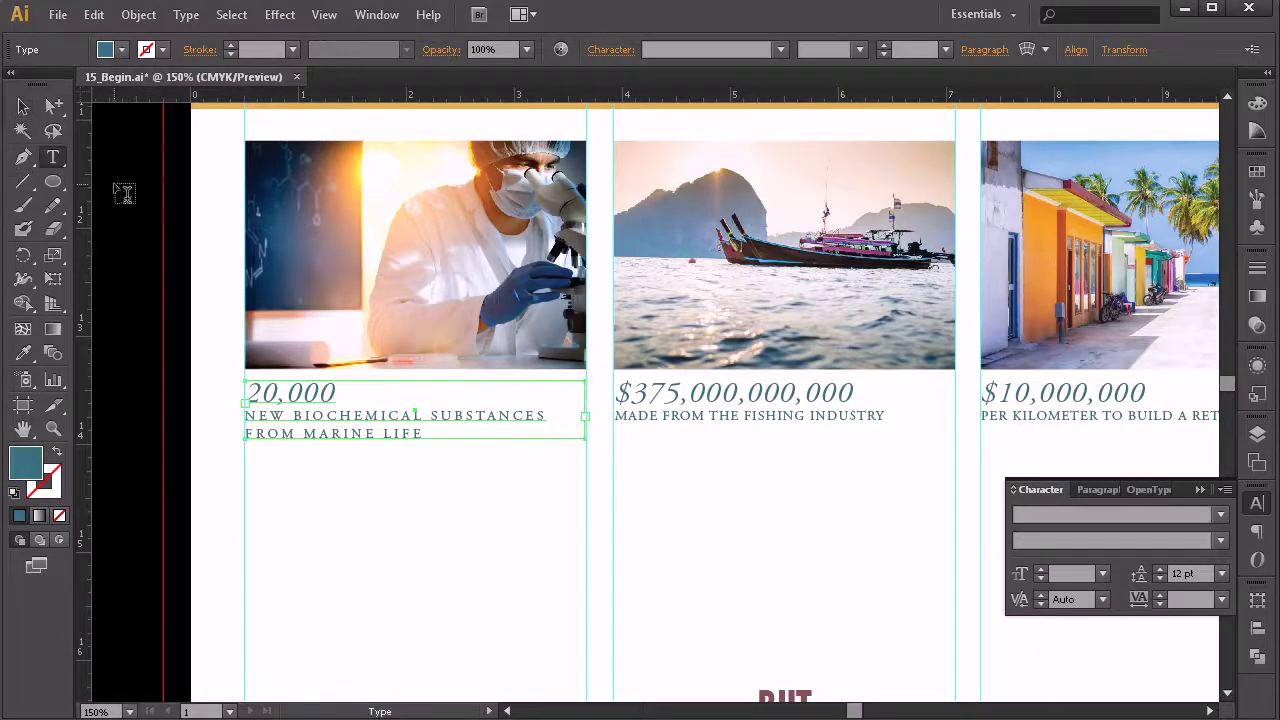
pyautogui.moveTo(422, 434); pyautogui.dragTo(206, 410)
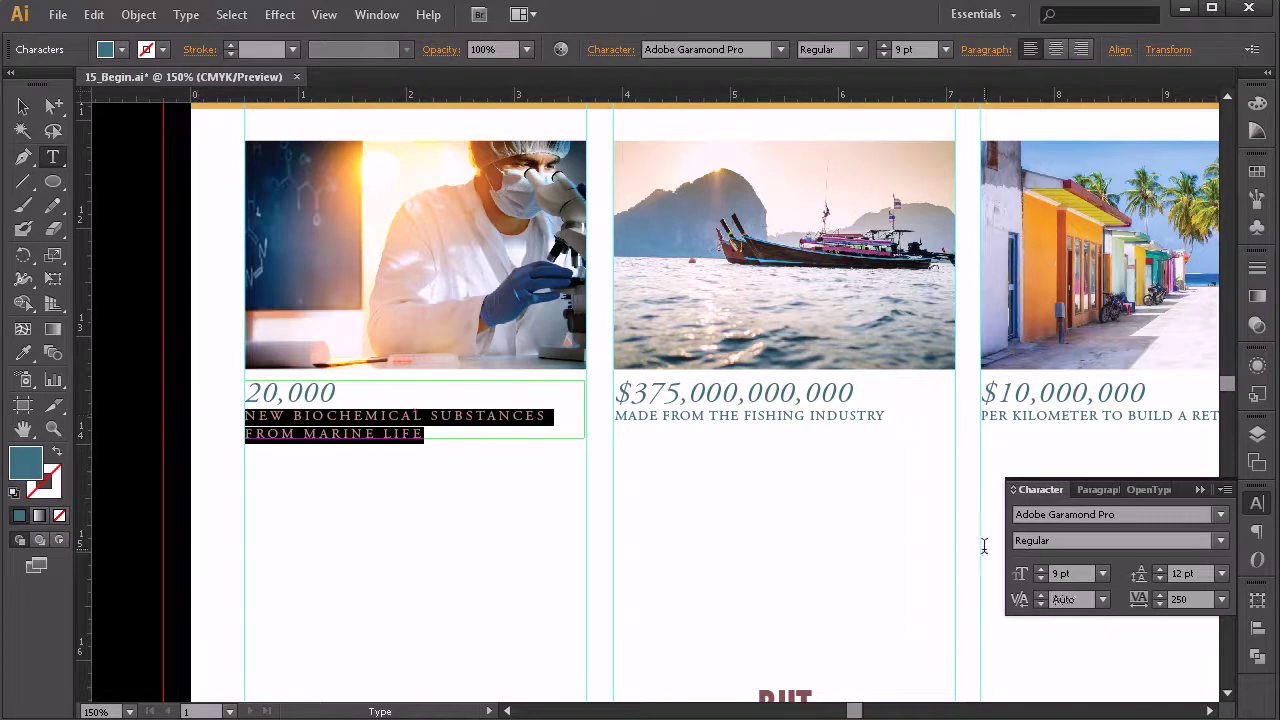
pyautogui.click(1070, 572)
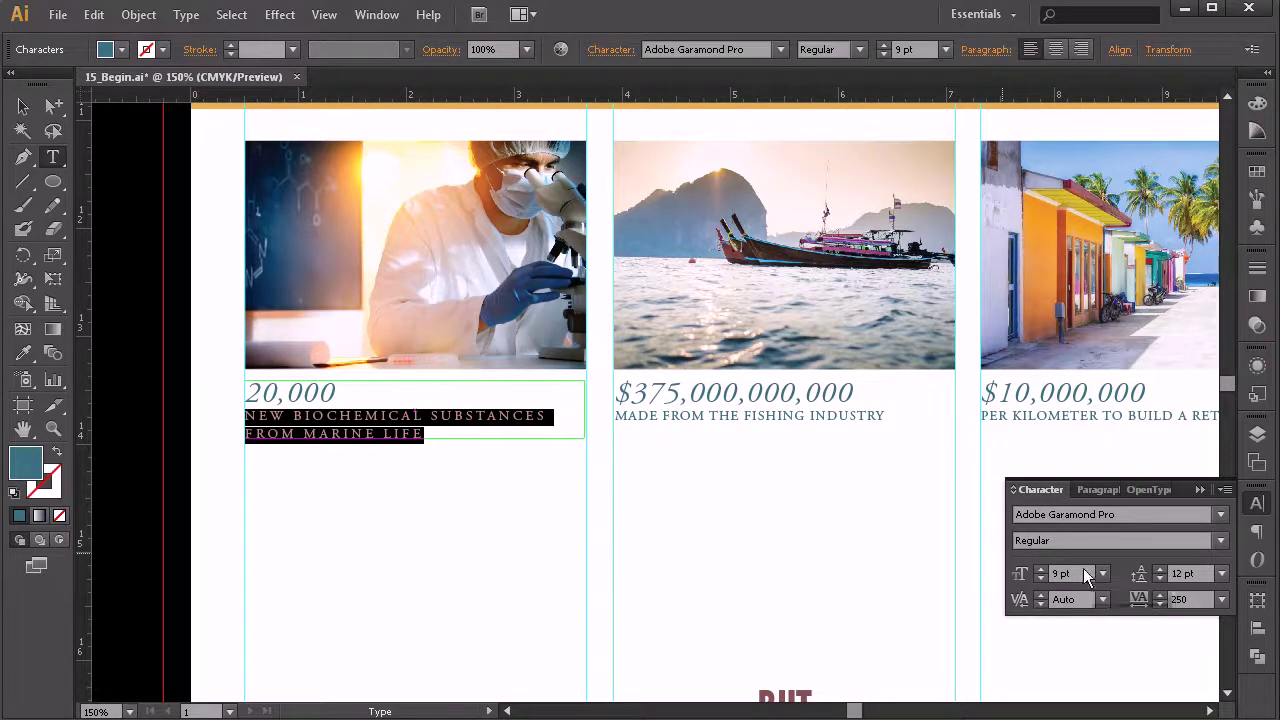
pyautogui.click(1202, 600)
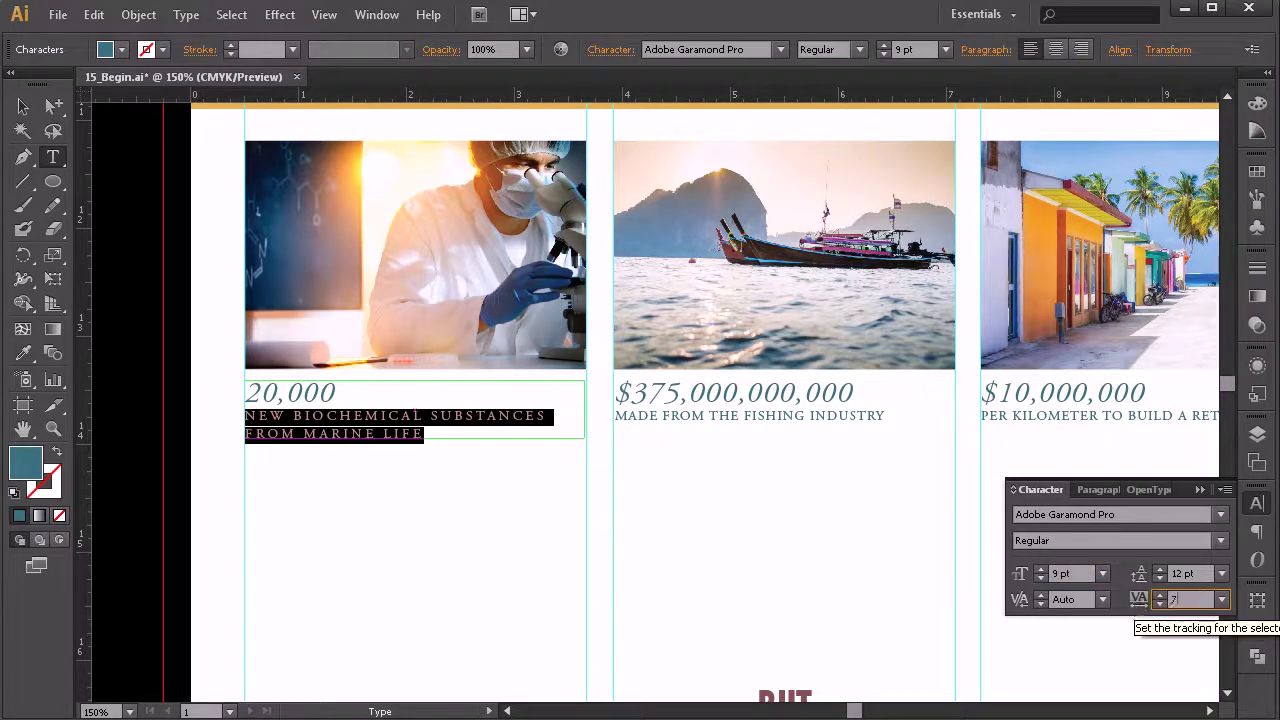
pyautogui.write('74')
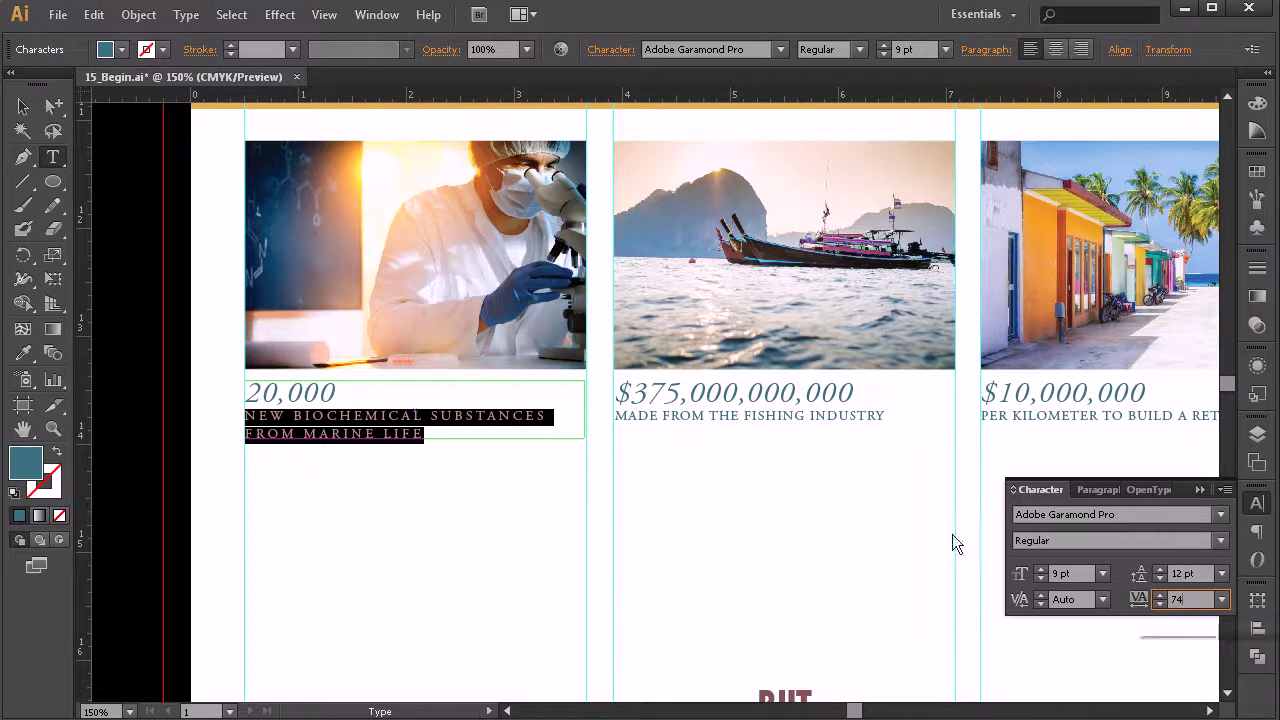
pyautogui.click(23, 106)
pyautogui.click(385, 496)
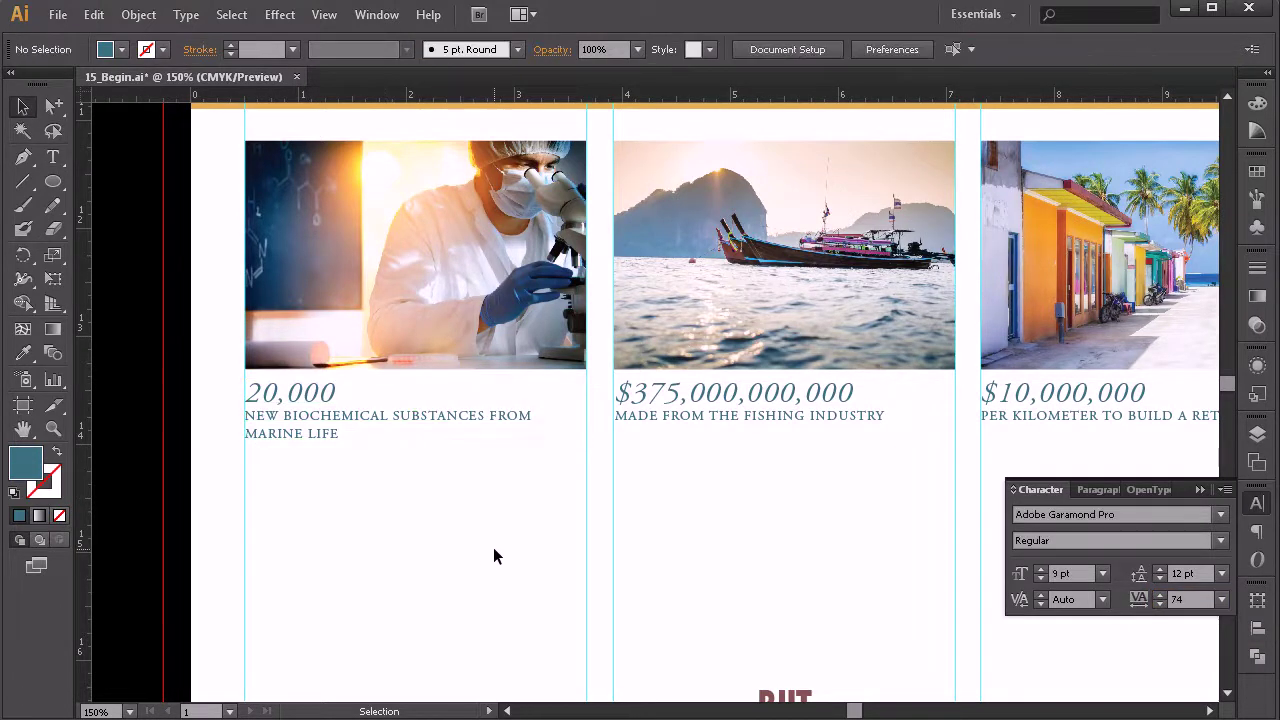
# Copy the "Coral Reefs have been instrumental in breakthroughs" paragraph about medical research from the Word document and return to Illustrator
pyautogui.moveTo(548, 531); pyautogui.dragTo(538, 527)
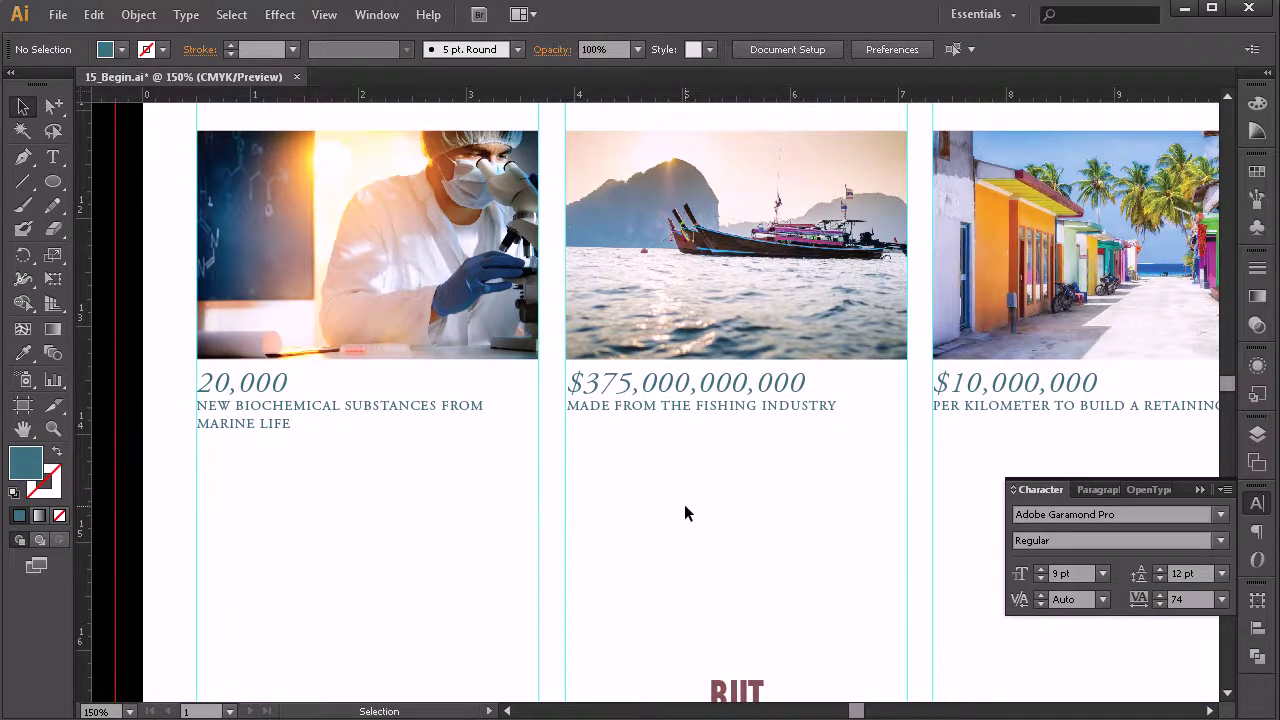
pyautogui.moveTo(684, 513)
pyautogui.mouseDown()
pyautogui.moveTo(583, 503)
pyautogui.moveTo(600, 537)
pyautogui.moveTo(669, 526)
pyautogui.moveTo(664, 512)
pyautogui.mouseUp()
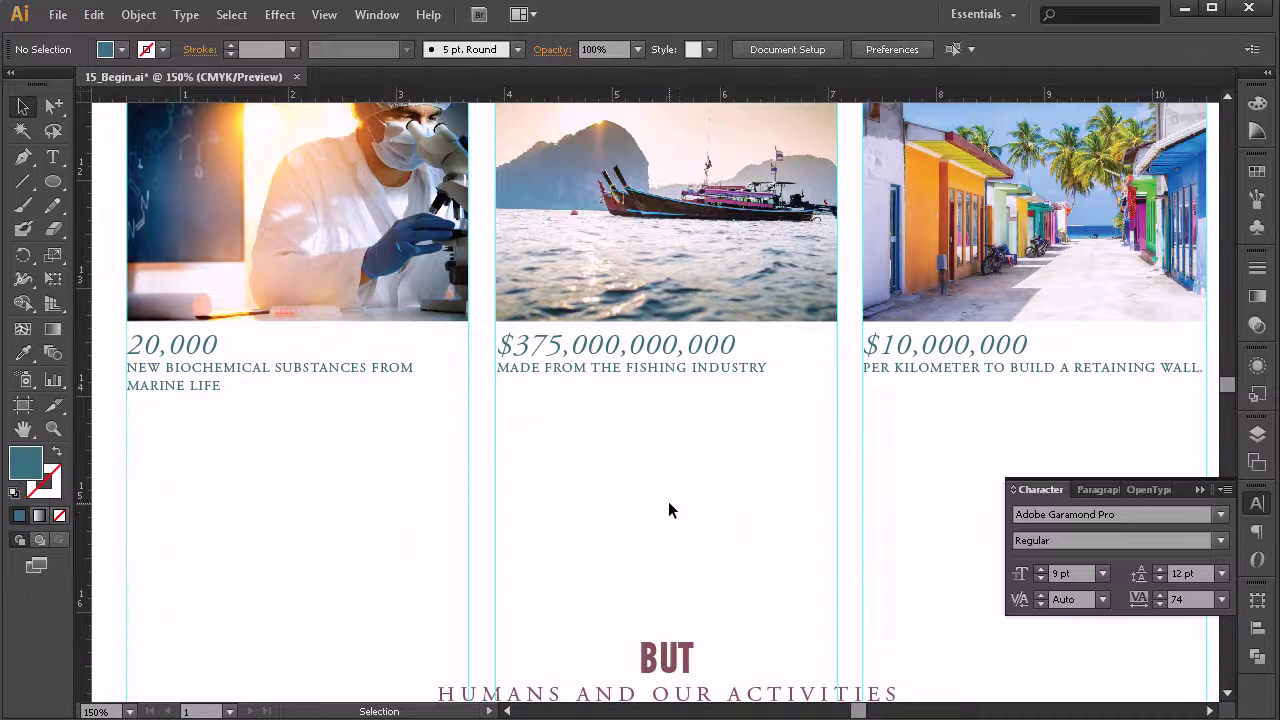
pyautogui.hotkey('alt', 'Tab')
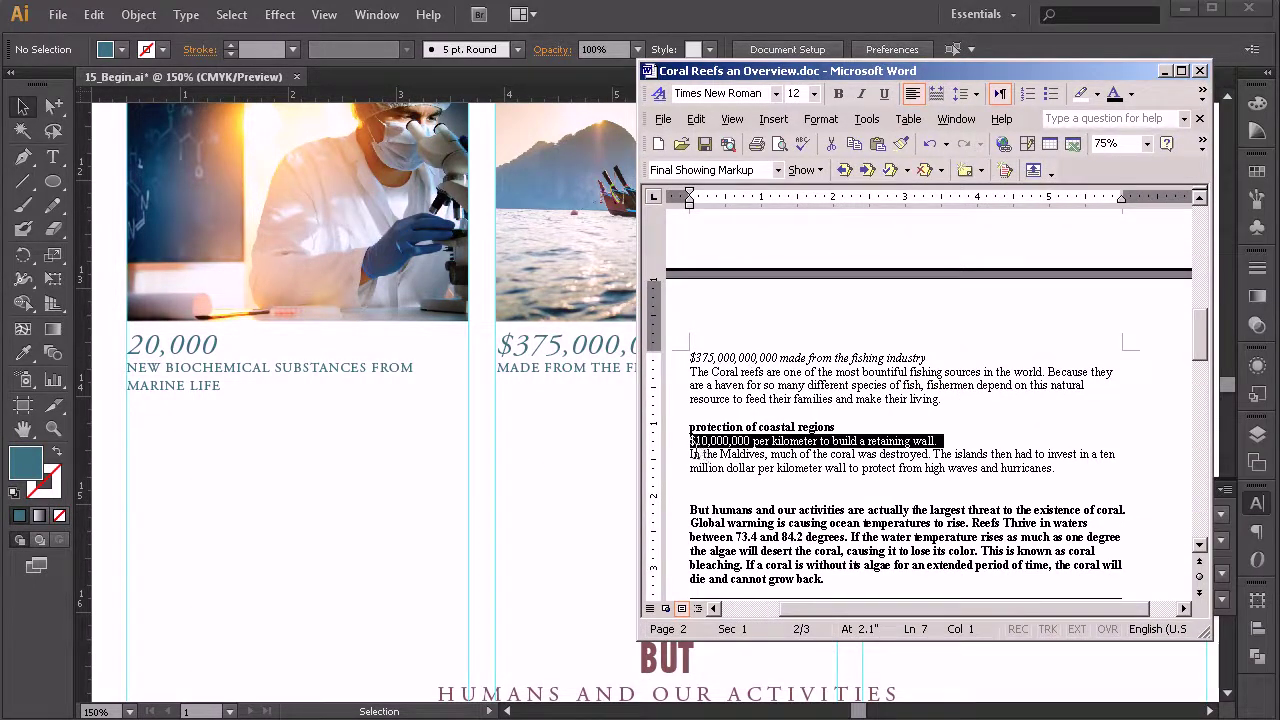
pyautogui.moveTo(712, 455); pyautogui.dragTo(758, 470)
pyautogui.moveTo(730, 372); pyautogui.dragTo(842, 425)
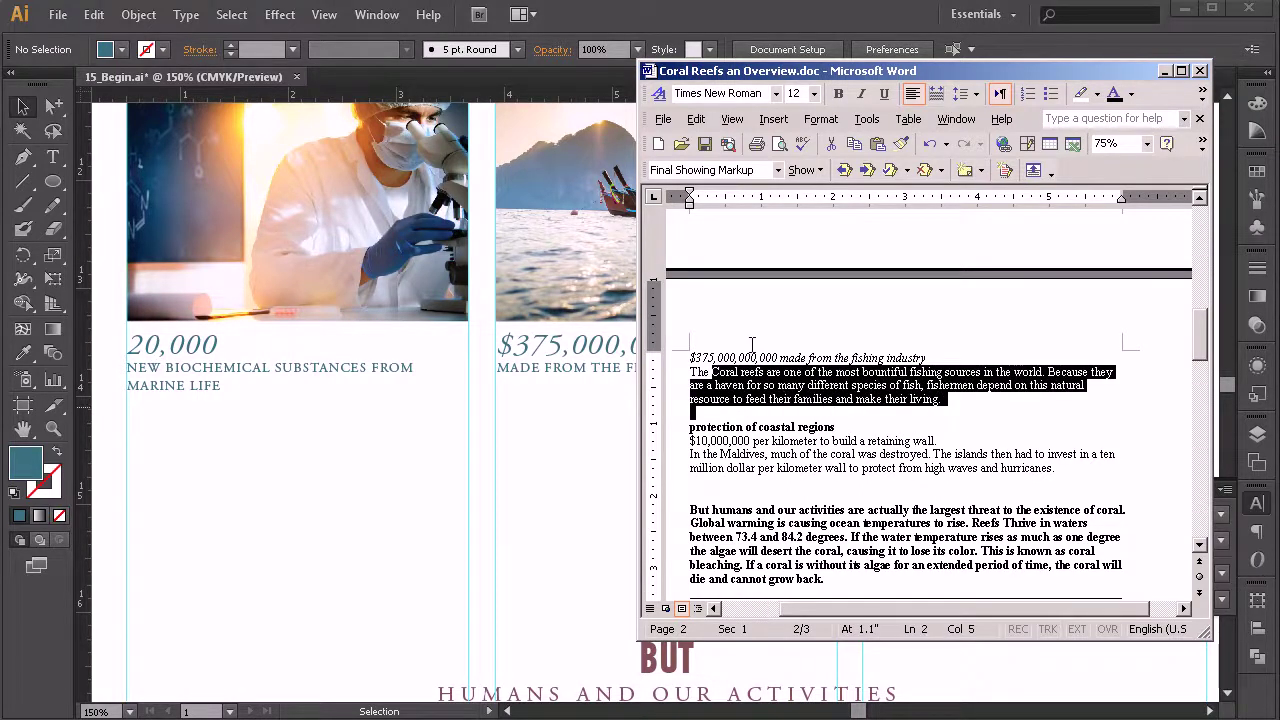
pyautogui.scroll(4, 757, 398)
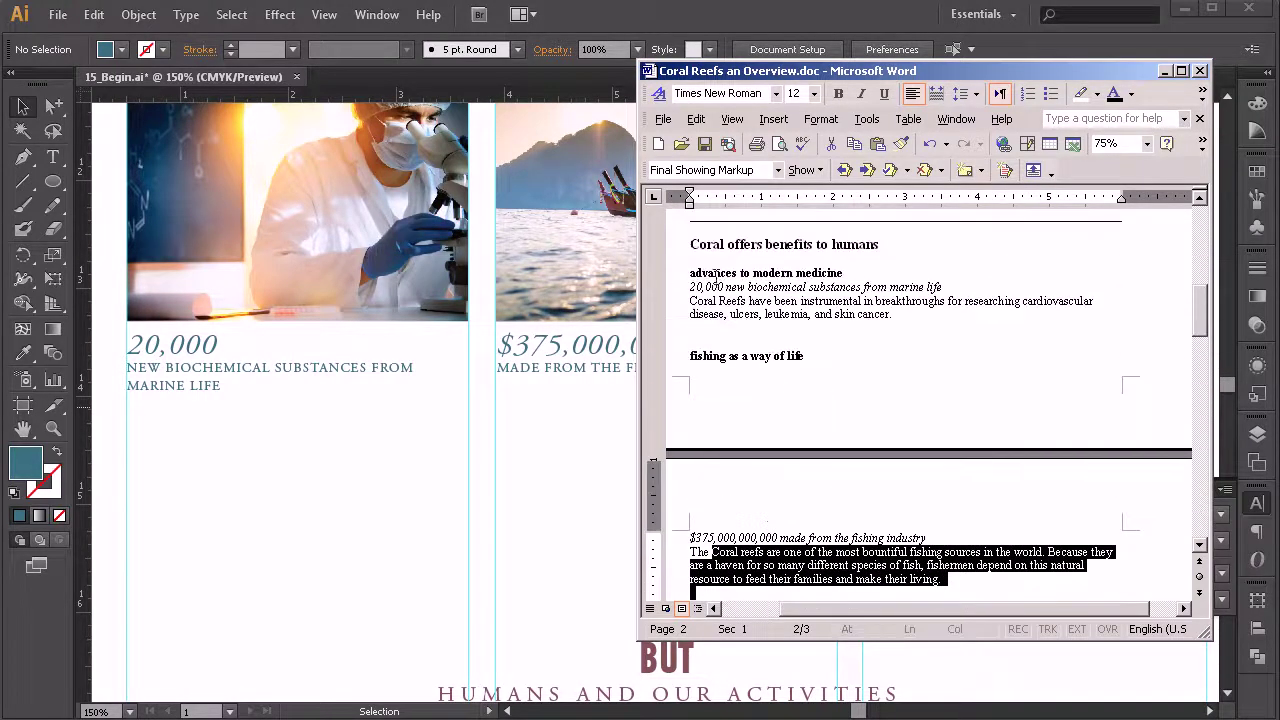
pyautogui.moveTo(894, 314); pyautogui.dragTo(686, 314)
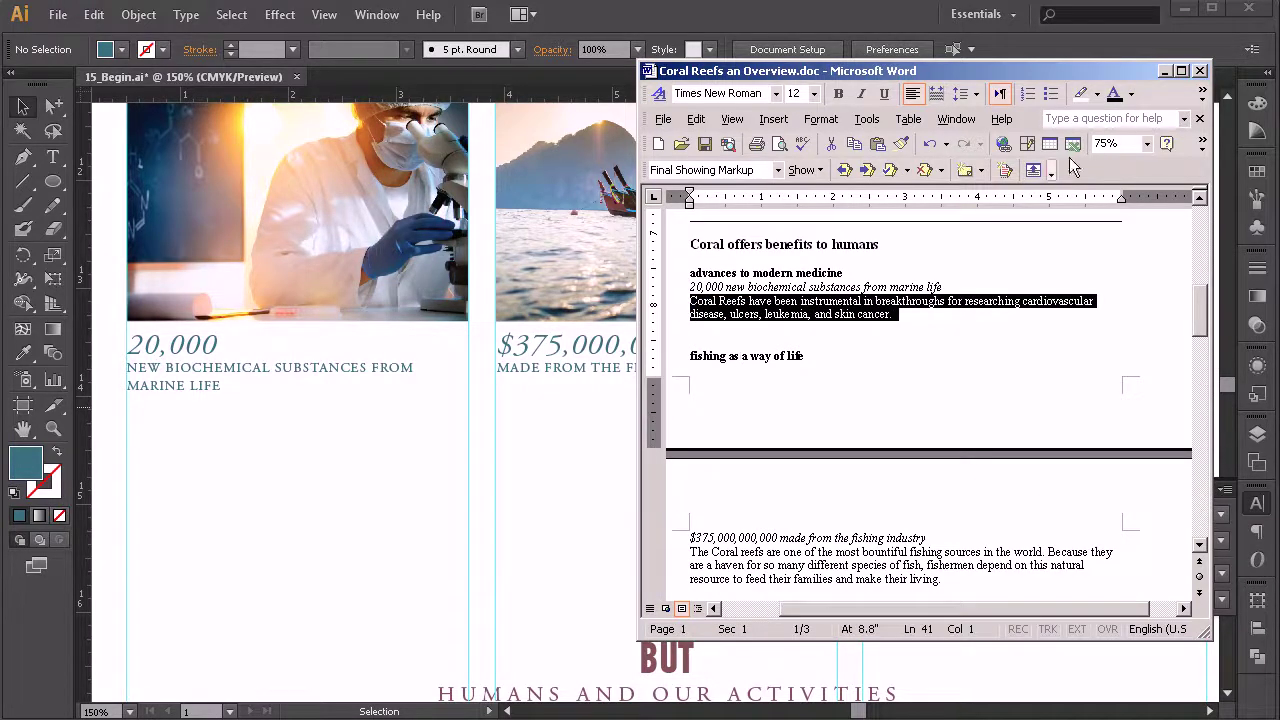
pyautogui.click(958, 60)
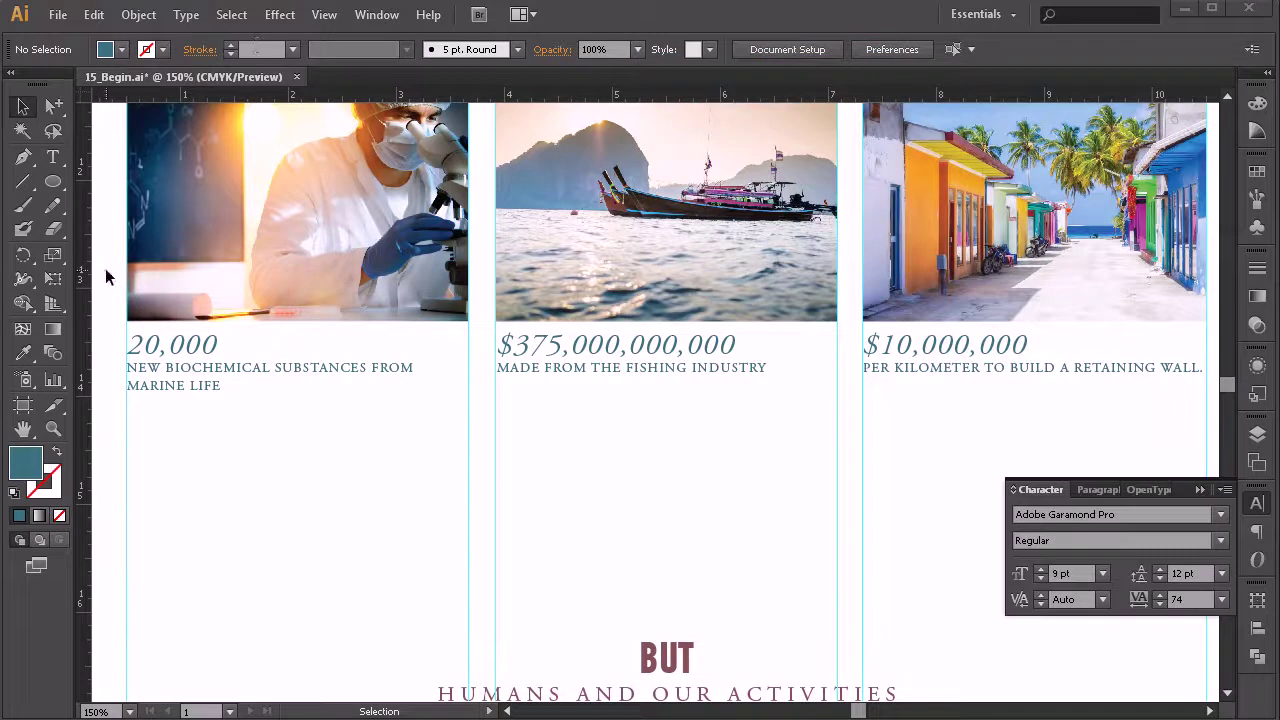
# Paste the coral reefs paragraph into a new text frame below the first column's statistic and extend the frame to the left column guide and slightly upward
pyautogui.click(53, 157)
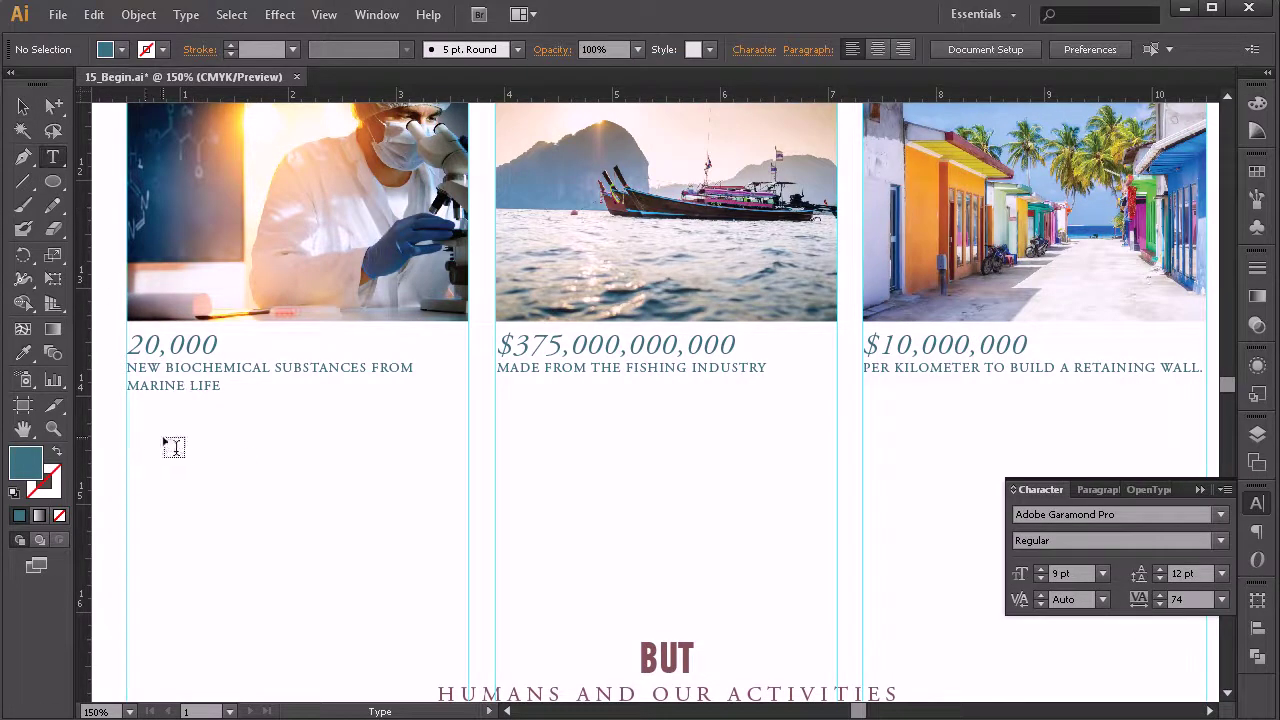
pyautogui.moveTo(148, 432); pyautogui.dragTo(468, 492)
pyautogui.hotkey('ctrl', 'v')
pyautogui.click(24, 105)
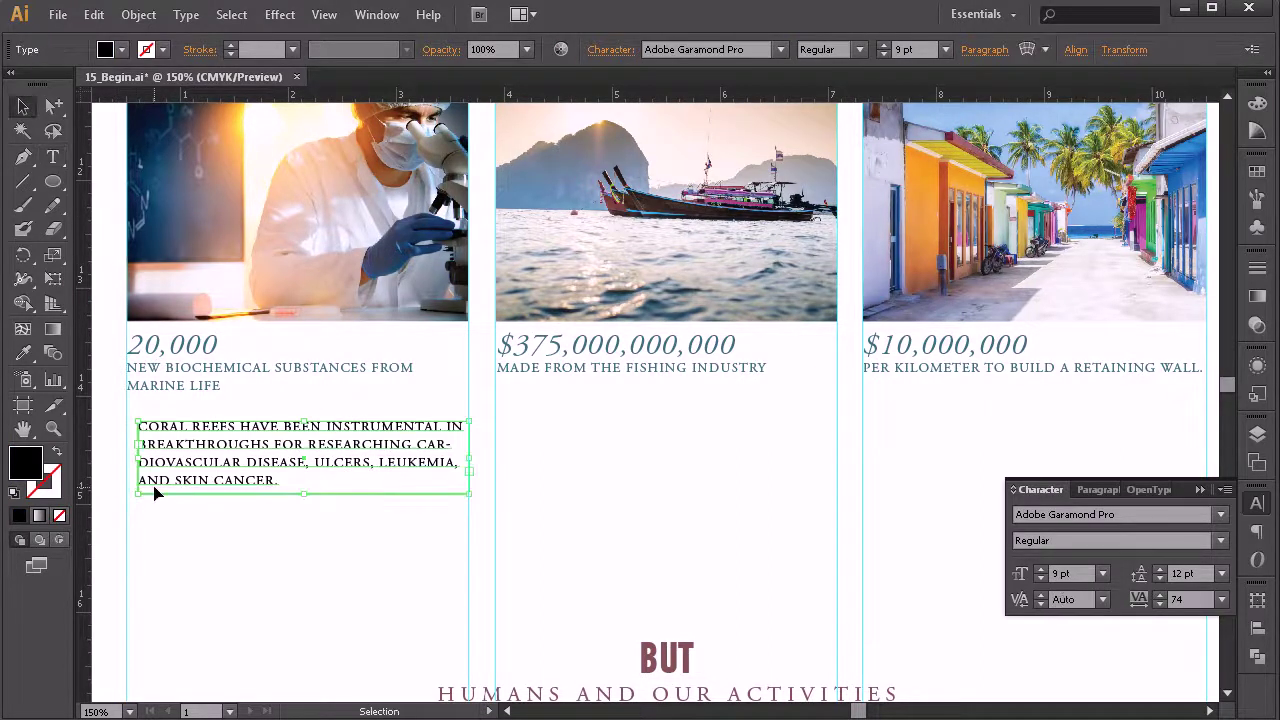
pyautogui.moveTo(137, 462); pyautogui.dragTo(126, 461)
pyautogui.moveTo(298, 420); pyautogui.dragTo(298, 410)
# Restyle the first column's coral reefs paragraph with the Eyedropper to match the Great Barrier Reef body text, then deselect it
pyautogui.click(53, 157)
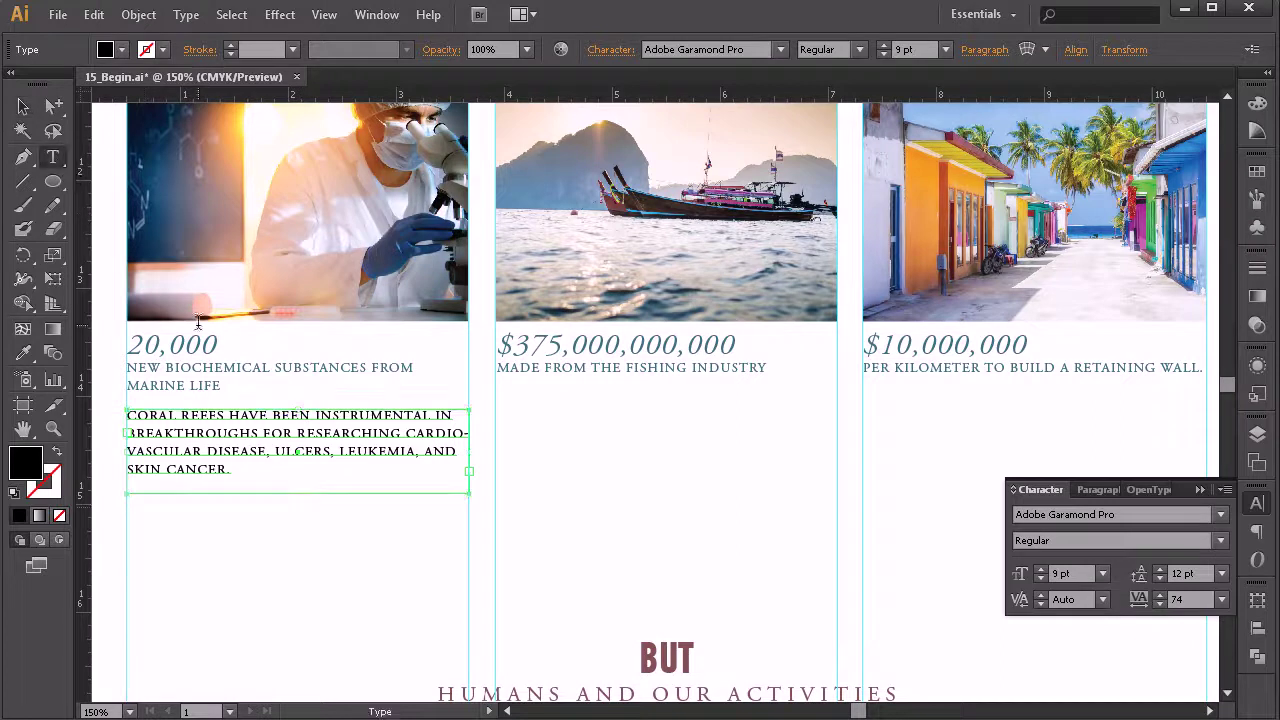
pyautogui.click(245, 470)
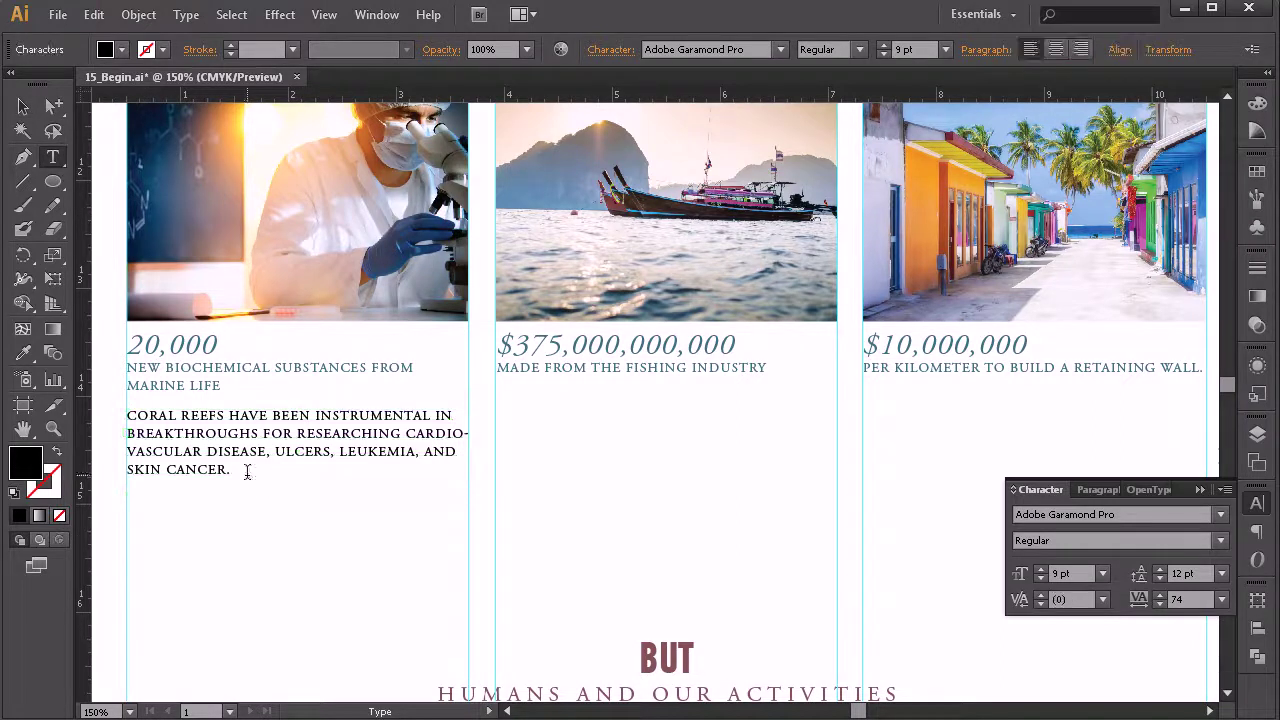
pyautogui.hscroll(-2, 247, 471)
pyautogui.tripleClick(190, 451)
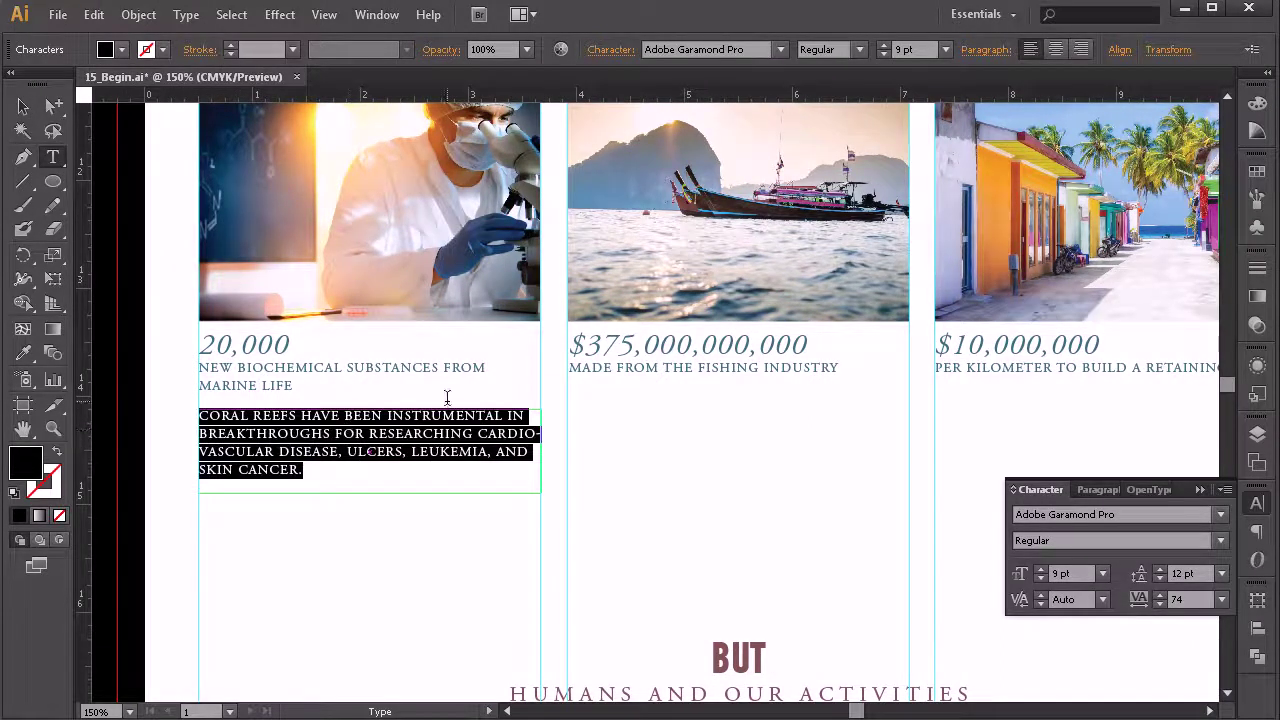
pyautogui.scroll(-2, 763, 396)
pyautogui.scroll(10, 763, 396)
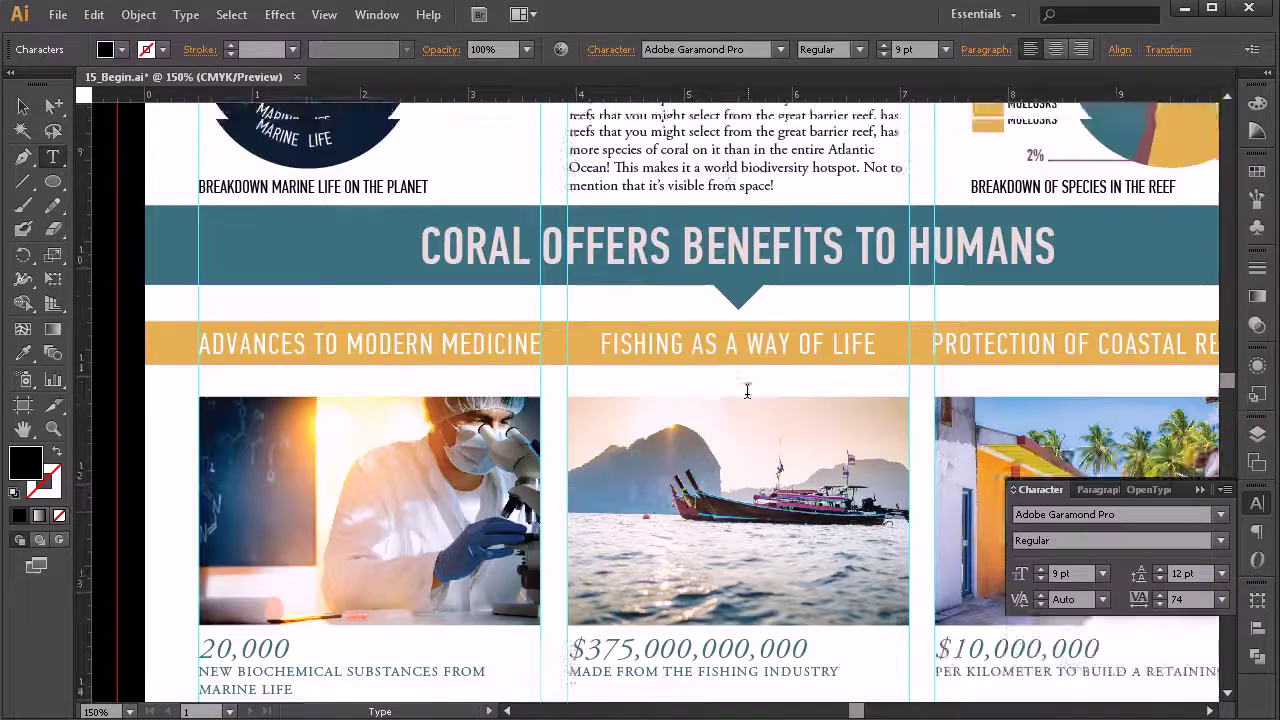
pyautogui.scroll(3, 742, 393)
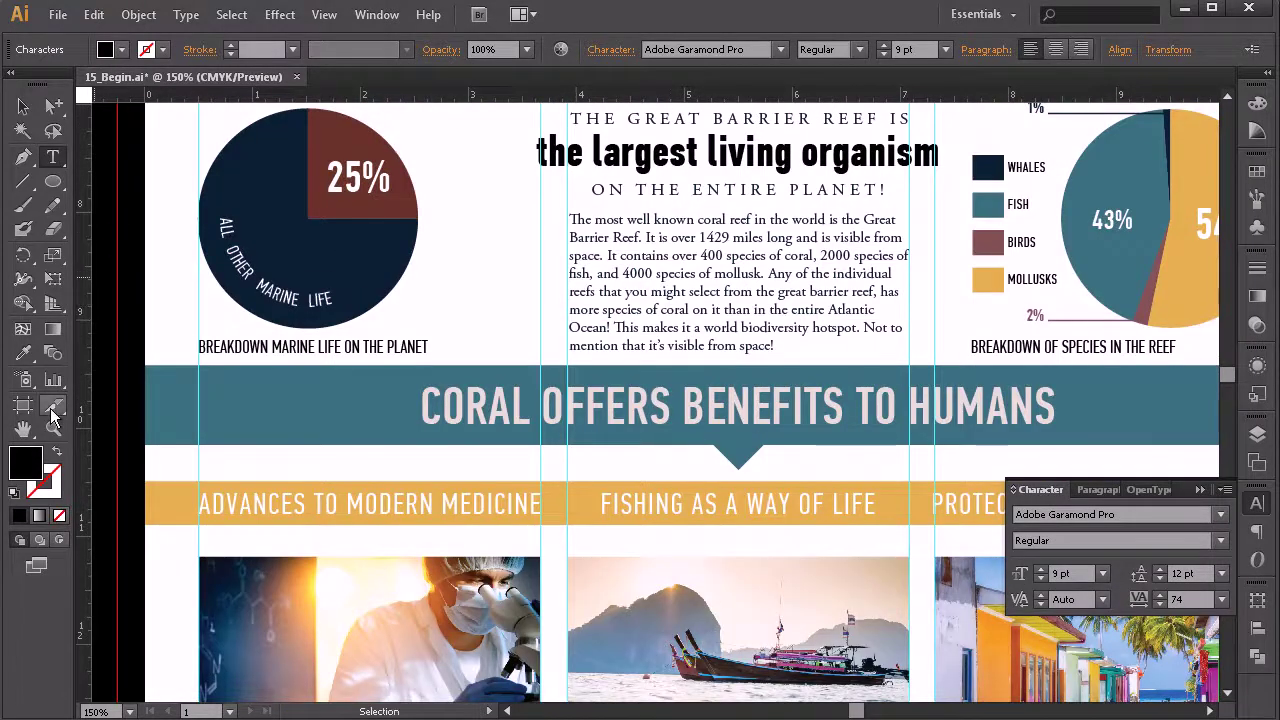
pyautogui.click(23, 354)
pyautogui.click(666, 289)
pyautogui.scroll(-8, 609, 443)
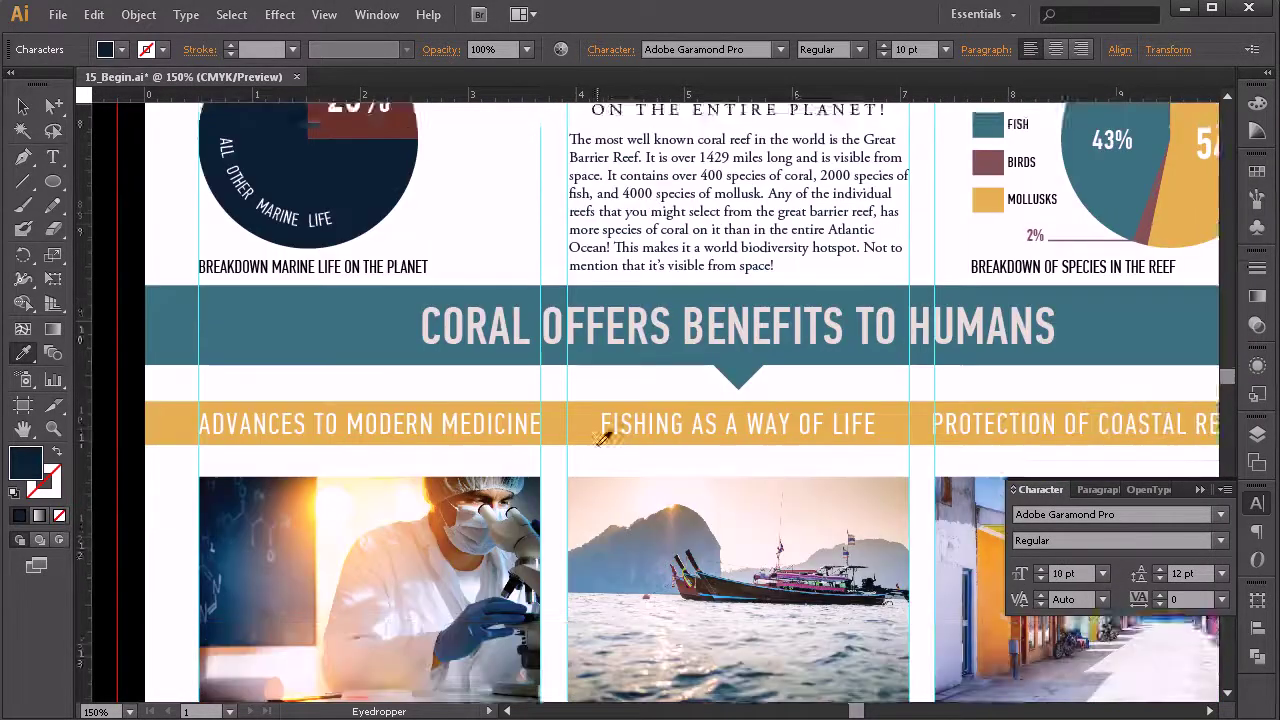
pyautogui.scroll(-2, 600, 436)
pyautogui.click(23, 106)
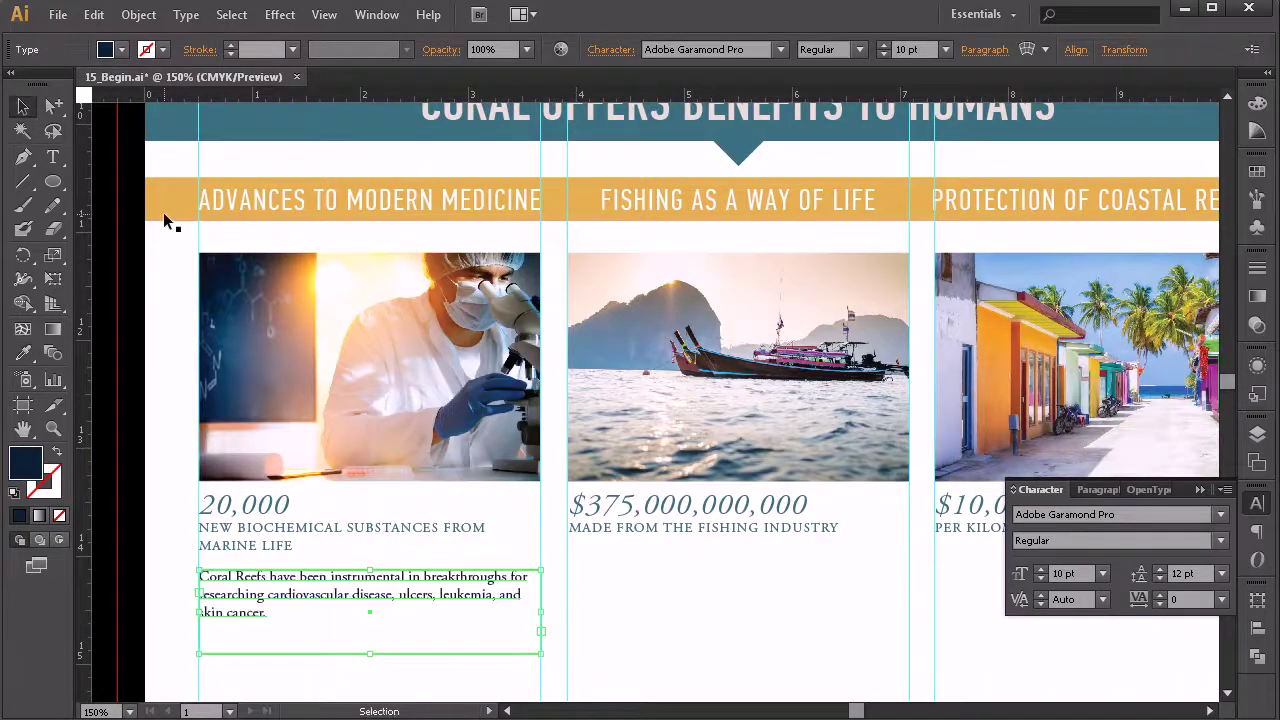
pyautogui.click(670, 604)
# Nudge the first column's paragraph frame up to sit closely below the "marine life" caption and deselect it
pyautogui.scroll(-4, 686, 620)
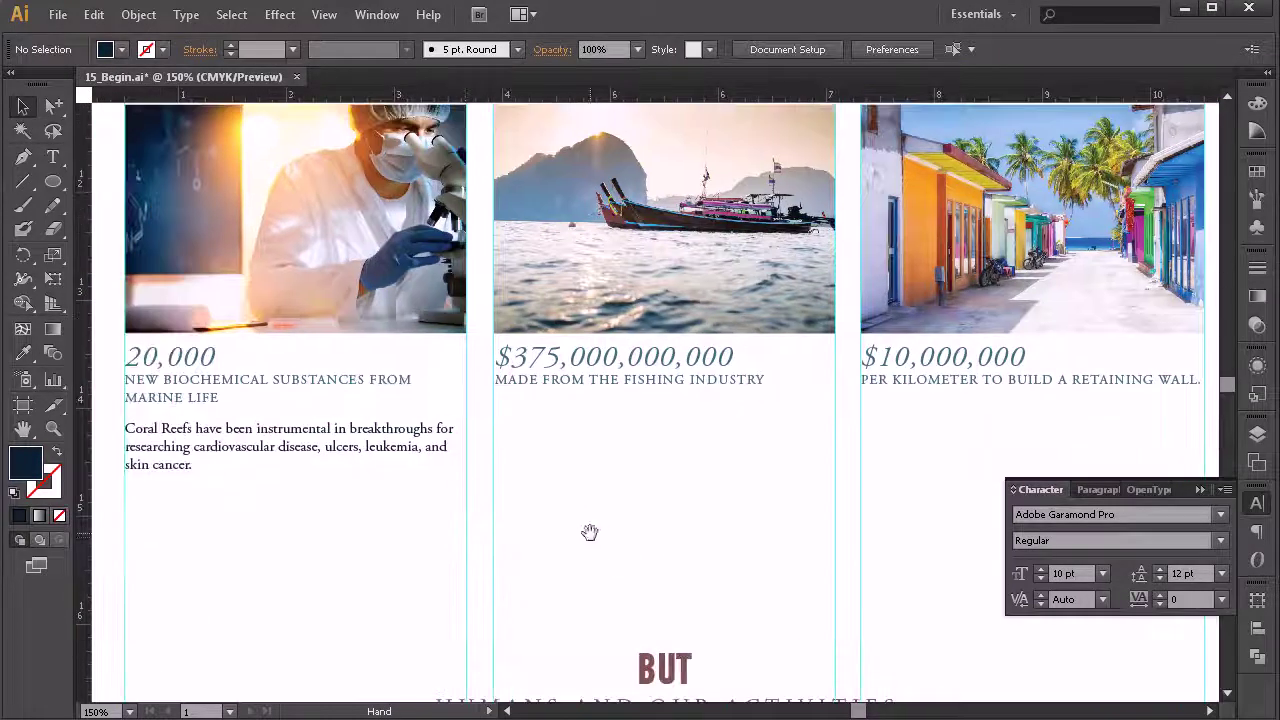
pyautogui.click(400, 463)
pyautogui.press('Up')
pyautogui.press('Up')
pyautogui.press('Up')
pyautogui.press('Up')
pyautogui.press('Up')
pyautogui.press('Up')
pyautogui.press('Up')
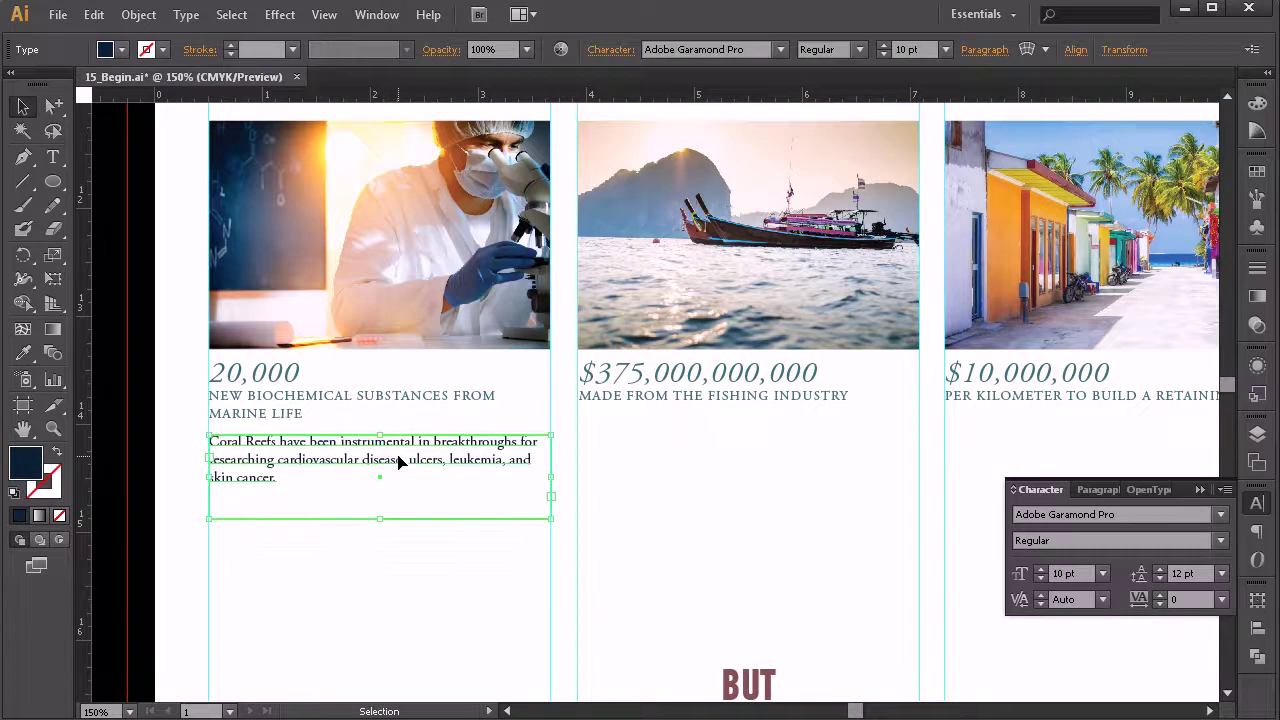
pyautogui.press('Down')
pyautogui.press('Down')
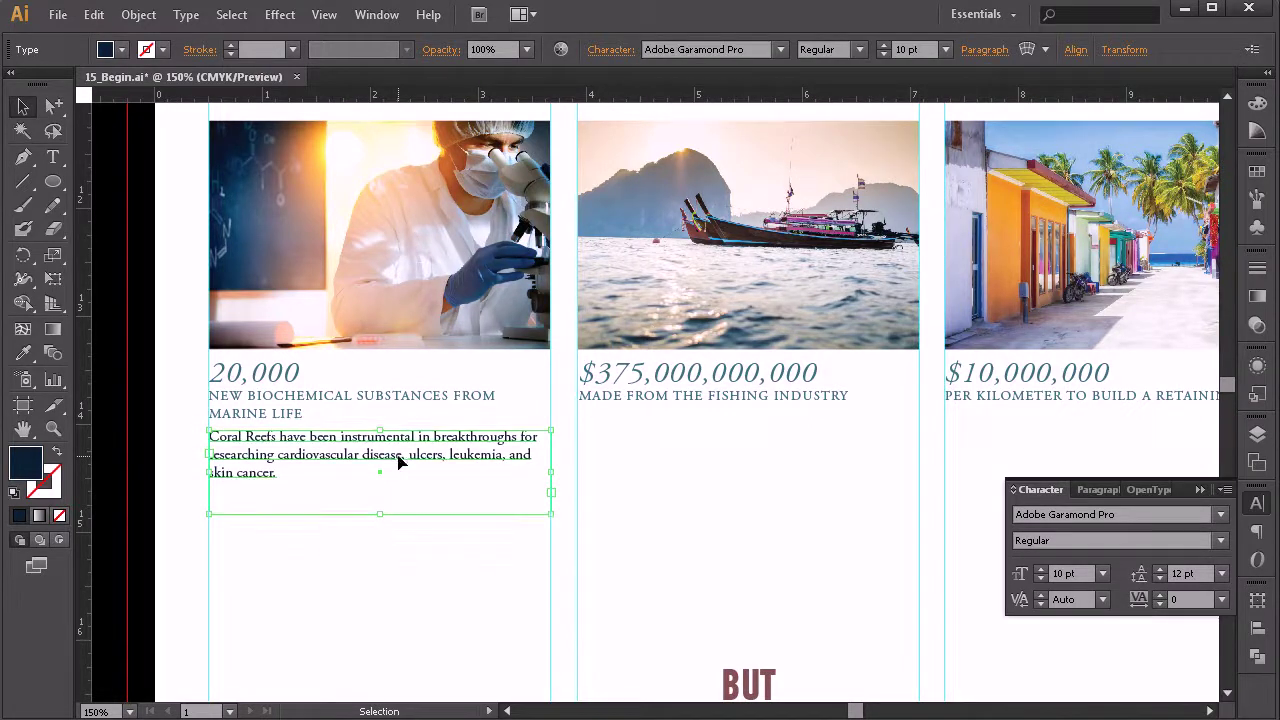
pyautogui.click(616, 533)
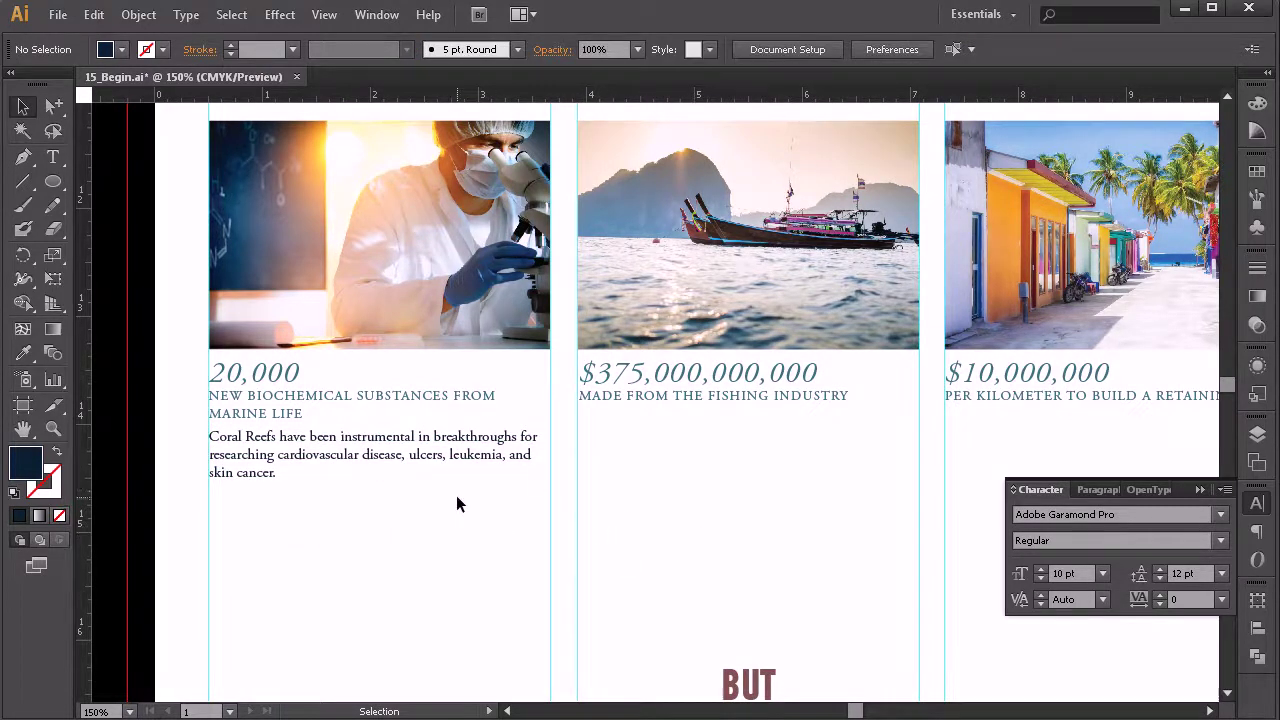
# Duplicate the first column's paragraph frame beneath the second and third statistics, aligning each copy with its column's left guide
pyautogui.click(432, 441)
pyautogui.moveTo(290, 450); pyautogui.dragTo(640, 458)
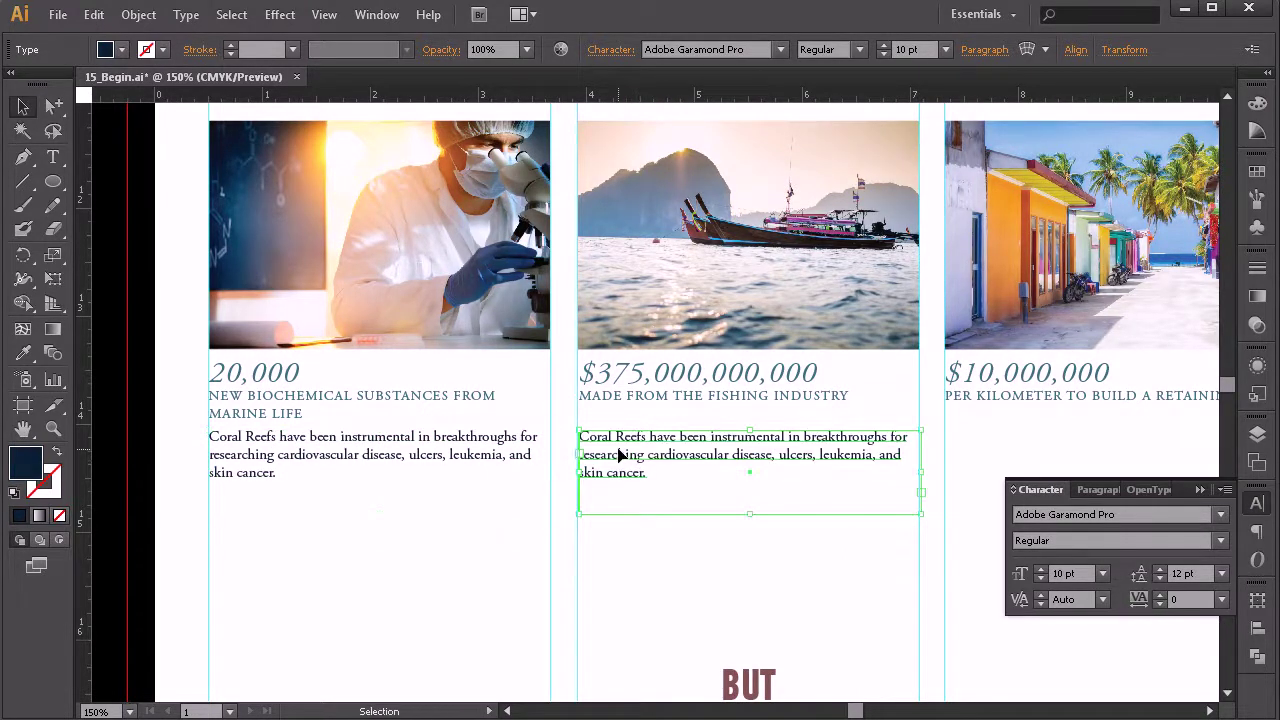
pyautogui.press('Left')
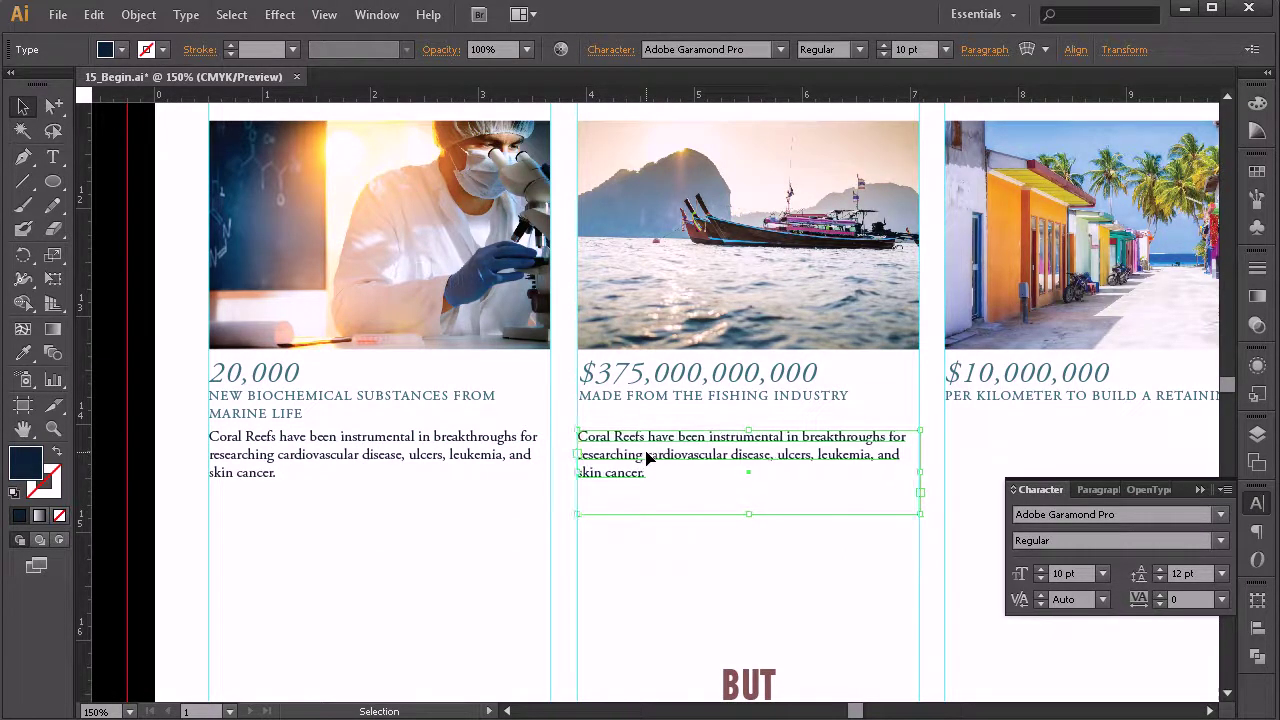
pyautogui.moveTo(617, 452); pyautogui.dragTo(983, 458)
pyautogui.press('Right')
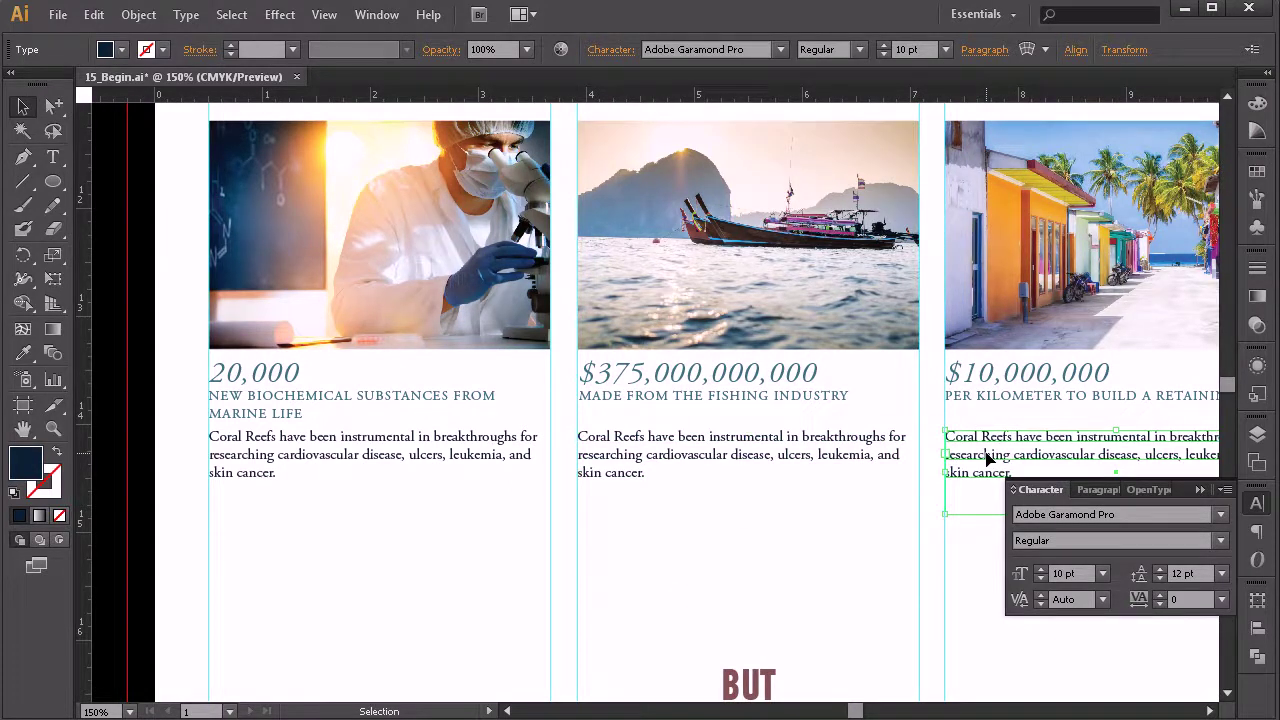
pyautogui.click(355, 555)
# Copy the "The Coral reefs are one of the most bountiful fishing sources" paragraph from the Word document and return to Illustrator
pyautogui.hotkey('alt', 'Tab')
pyautogui.click(823, 381)
pyautogui.scroll(-3, 826, 383)
pyautogui.moveTo(794, 463); pyautogui.dragTo(536, 428)
pyautogui.hotkey('ctrl', 'c')
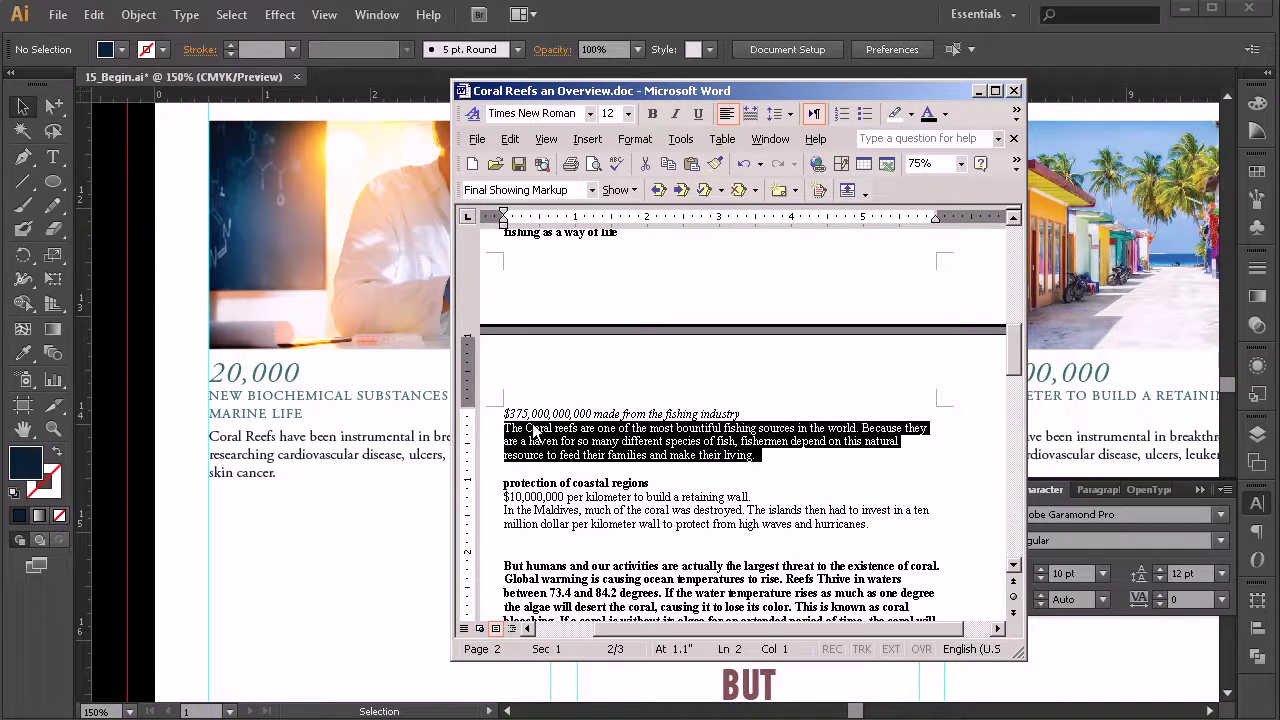
pyautogui.hotkey('alt', 'Tab')
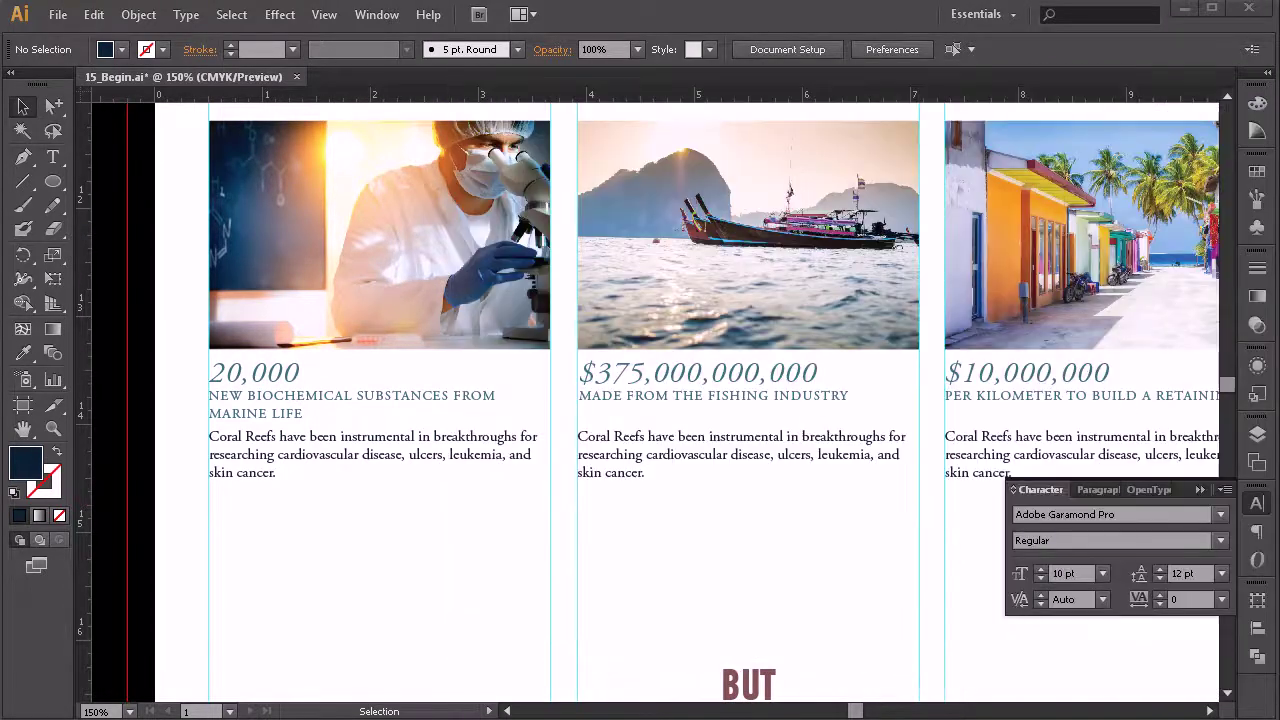
# Replace the duplicated paragraph in the second column with the copied fishing sources text
pyautogui.click(53, 158)
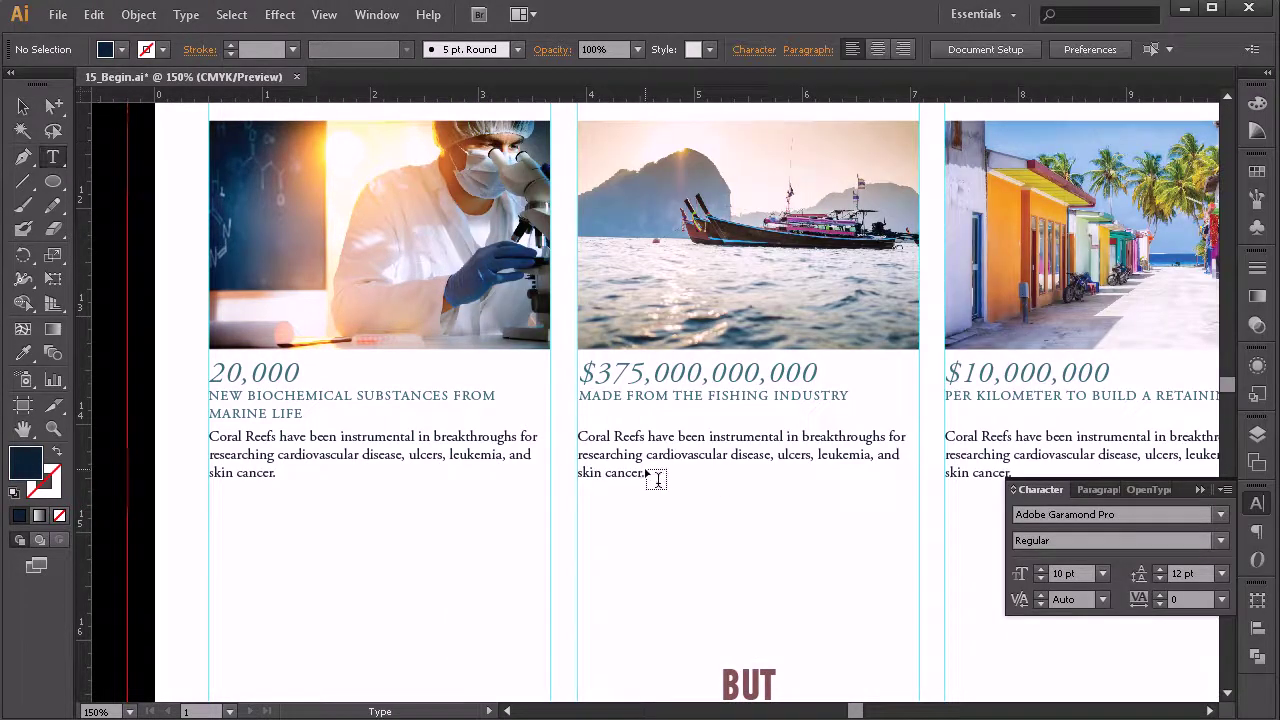
pyautogui.moveTo(646, 474); pyautogui.dragTo(546, 428)
pyautogui.hotkey('ctrl', 'v')
pyautogui.click(23, 106)
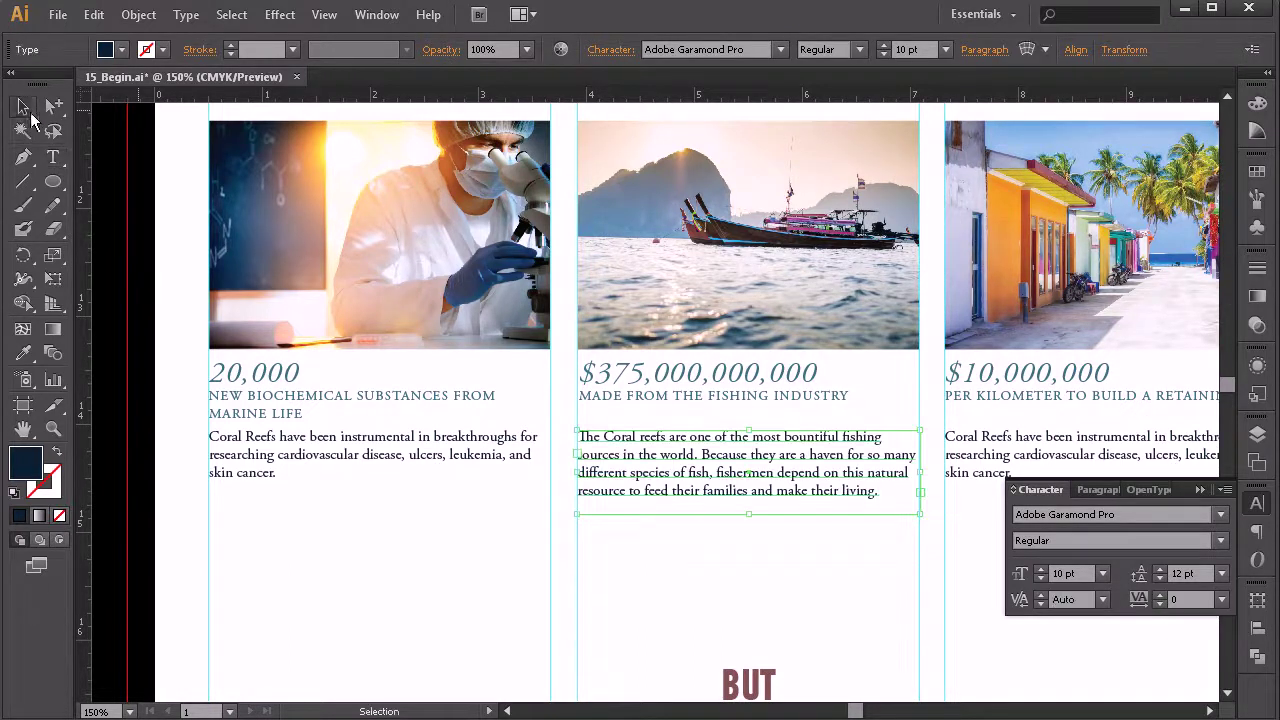
# Copy the "In the Maldives, much of the coral was destroyed" paragraph from the Word document and return to Illustrator
pyautogui.hotkey('alt', 'Tab')
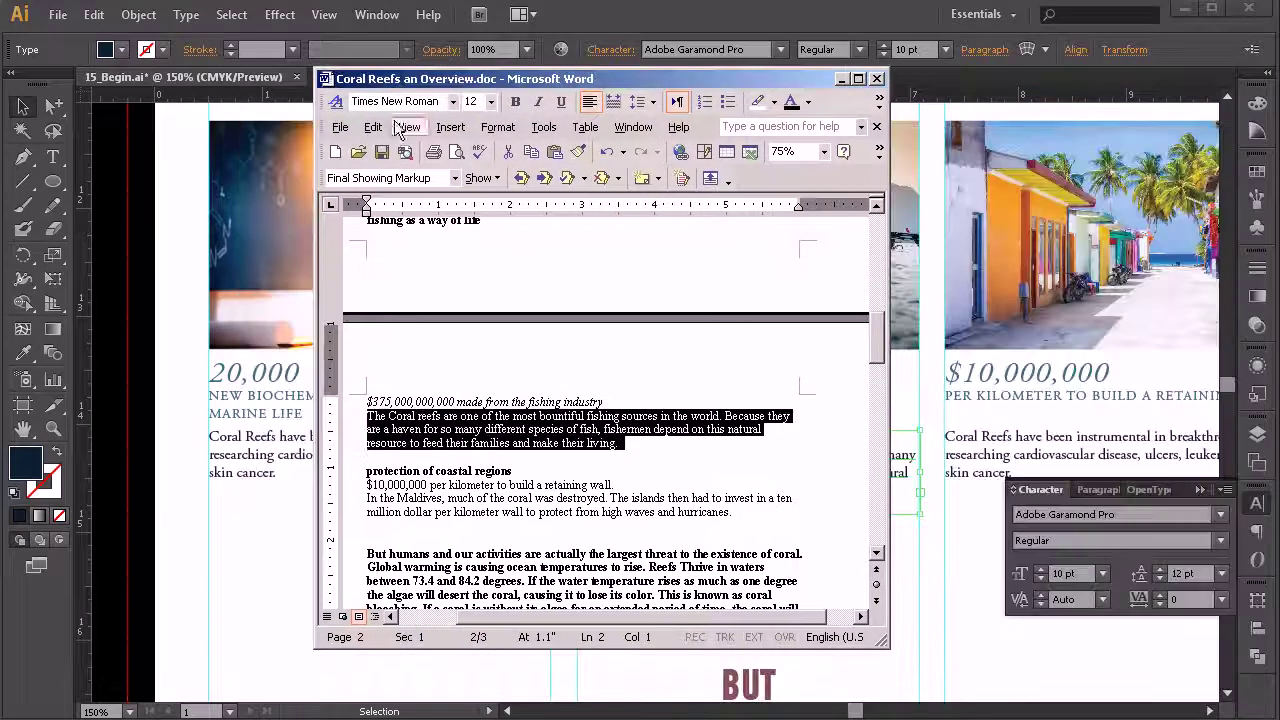
pyautogui.hotkey('alt', 'Tab')
pyautogui.press('t')
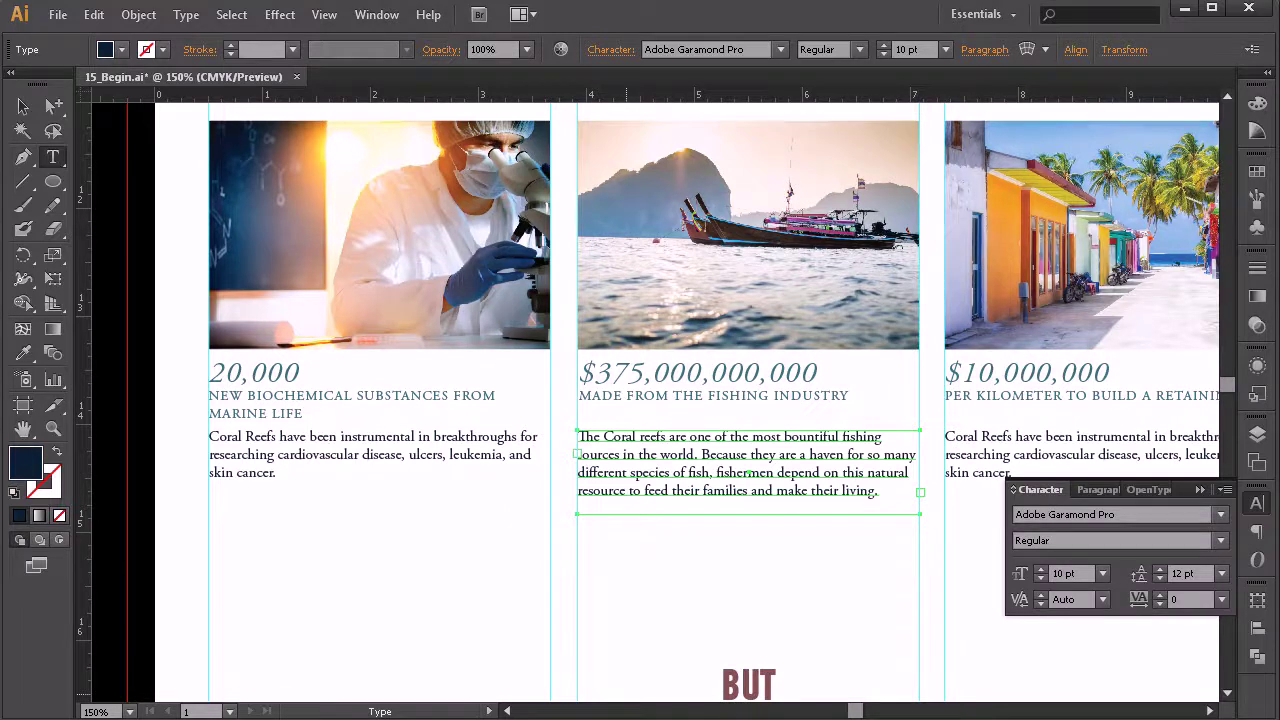
pyautogui.hotkey('alt', 'Tab')
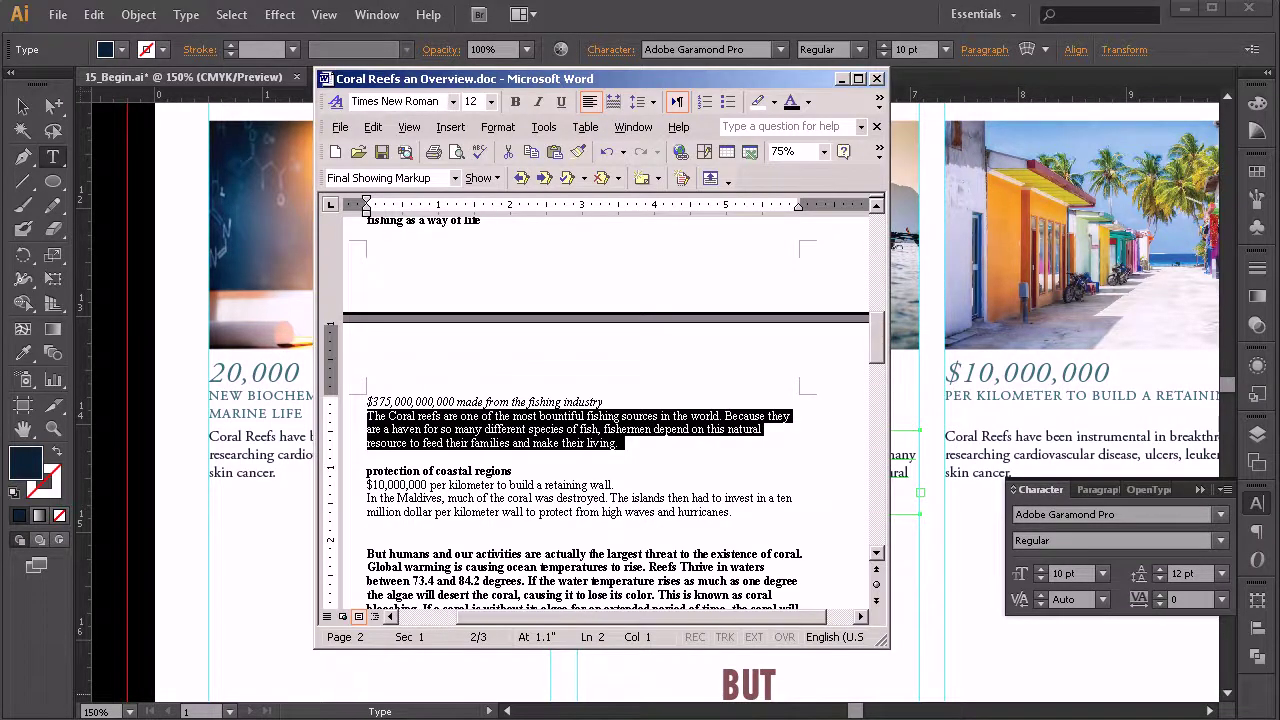
pyautogui.click(432, 485)
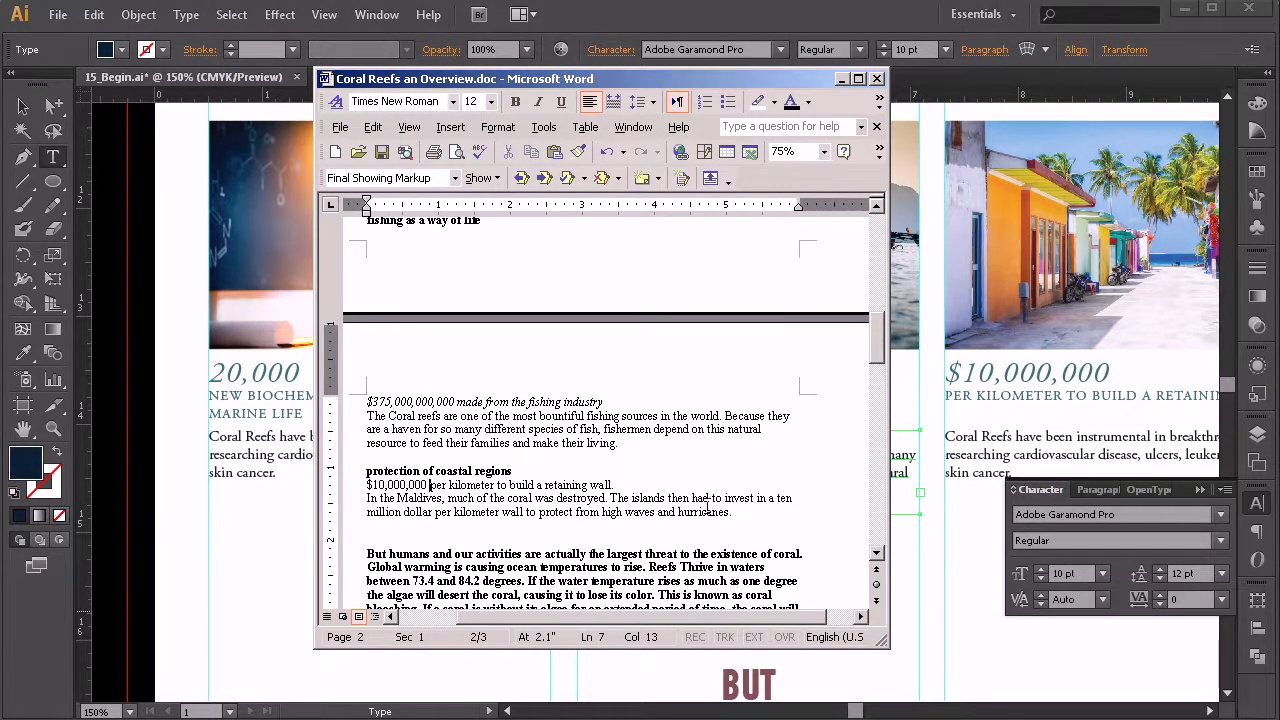
pyautogui.moveTo(757, 514); pyautogui.dragTo(366, 498)
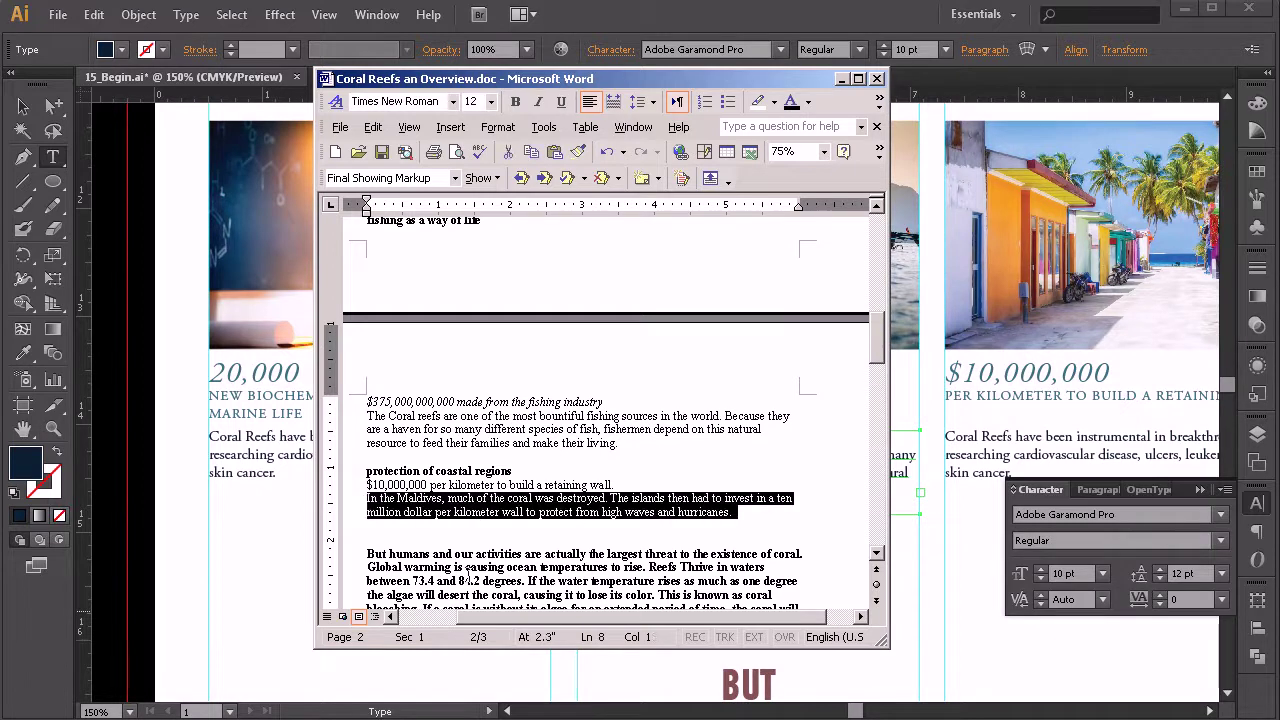
pyautogui.hotkey('alt', 'Tab')
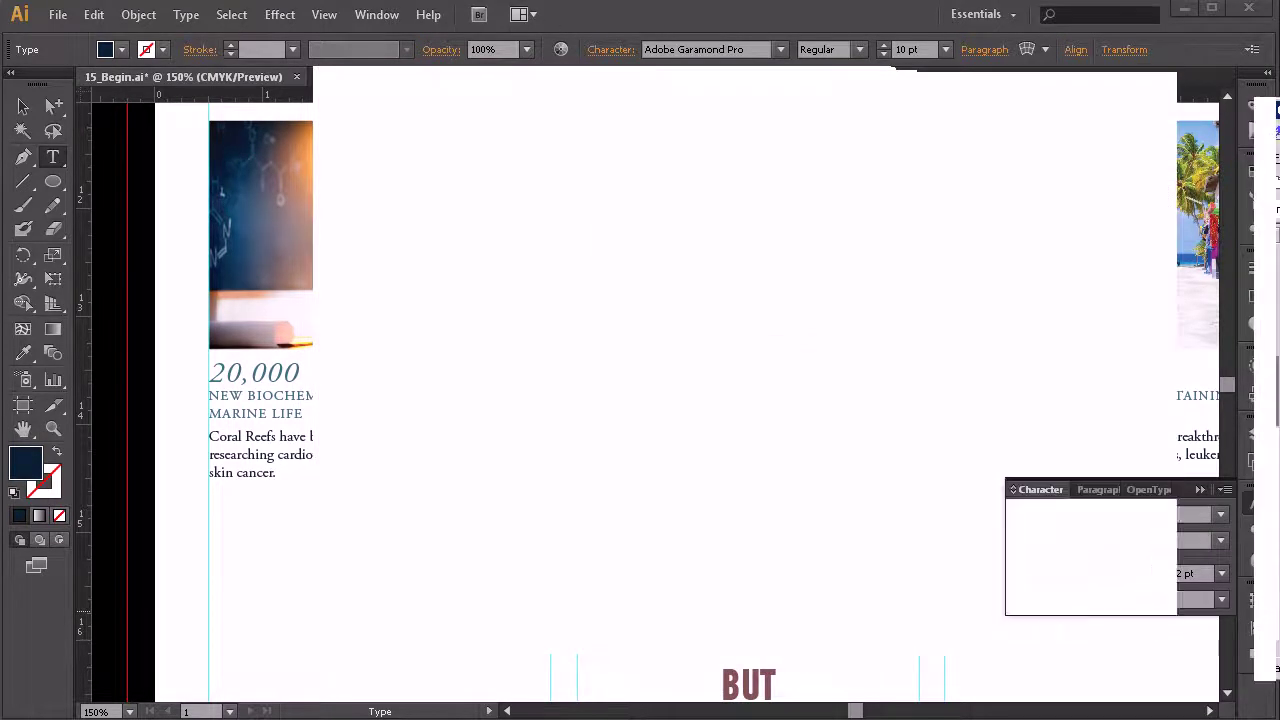
# Replace the duplicated paragraph in the third column with the copied Maldives text and deselect it
pyautogui.click(971, 437)
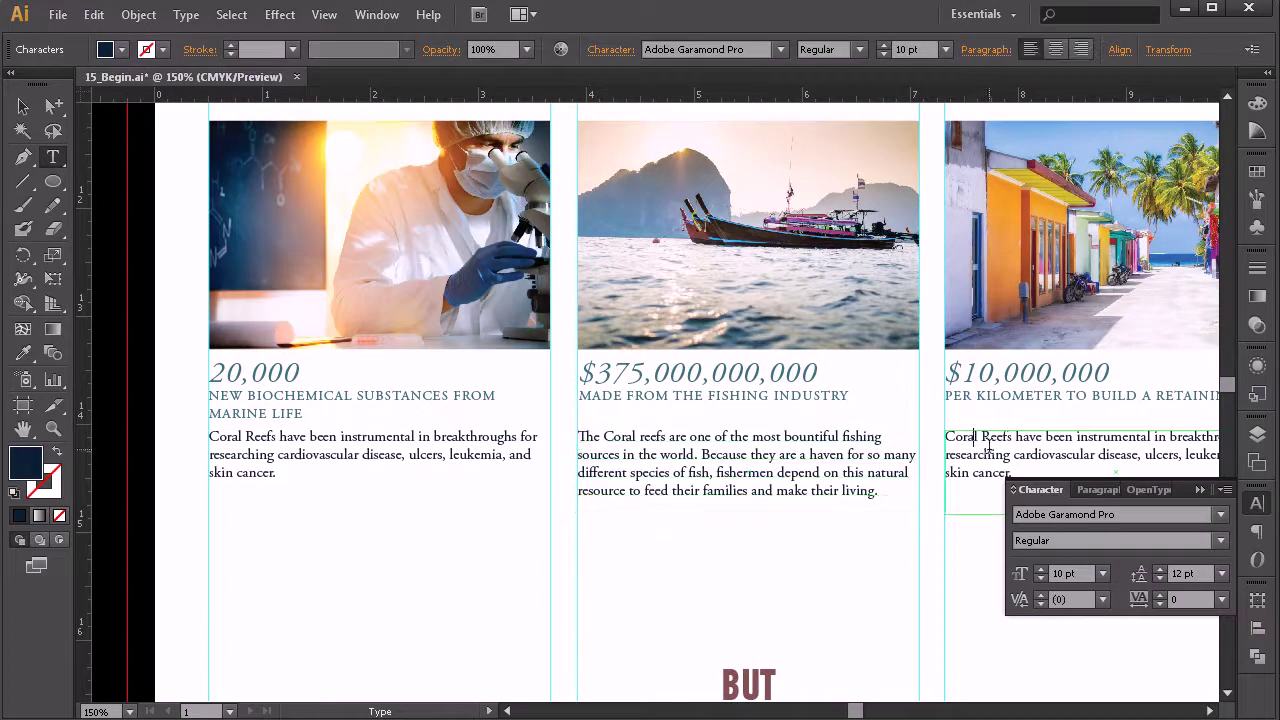
pyautogui.moveTo(1019, 463); pyautogui.dragTo(912, 414)
pyautogui.hotkey('ctrl', 'v')
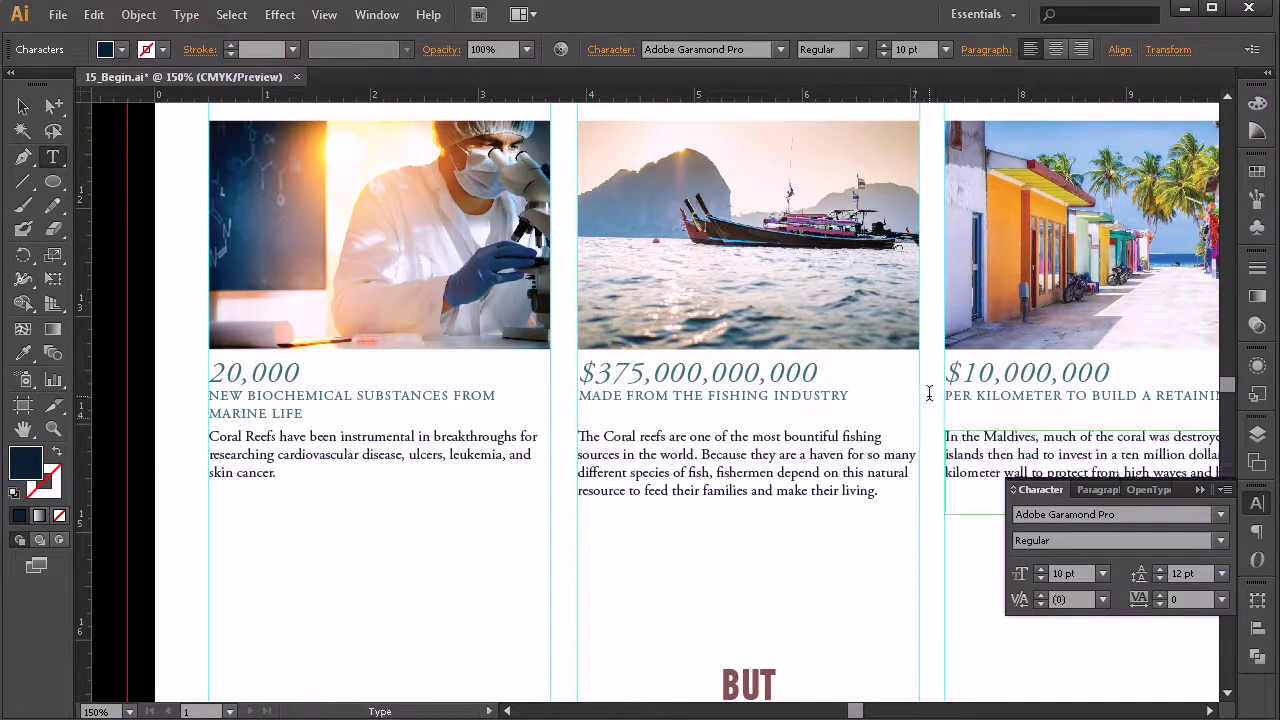
pyautogui.click(23, 106)
pyautogui.click(382, 522)
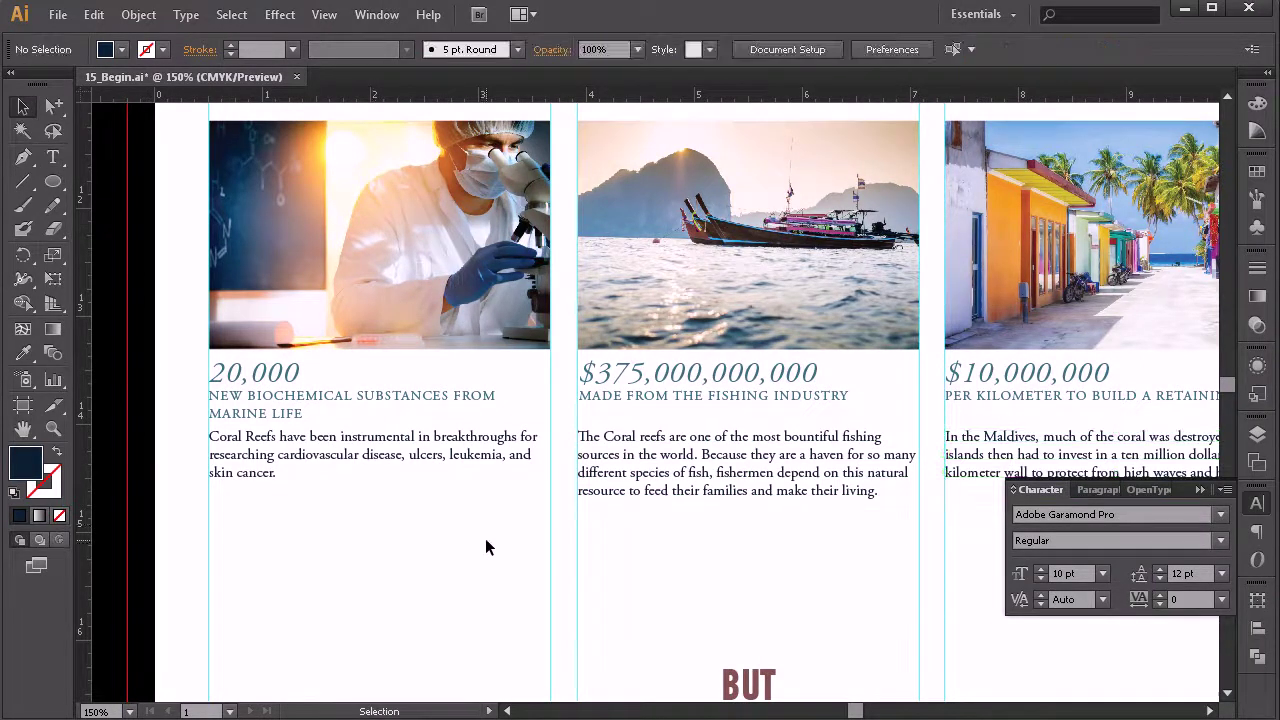
# Select all three benefit paragraphs, check their fill color in the swatches and deselect them
pyautogui.moveTo(605, 548); pyautogui.dragTo(525, 536)
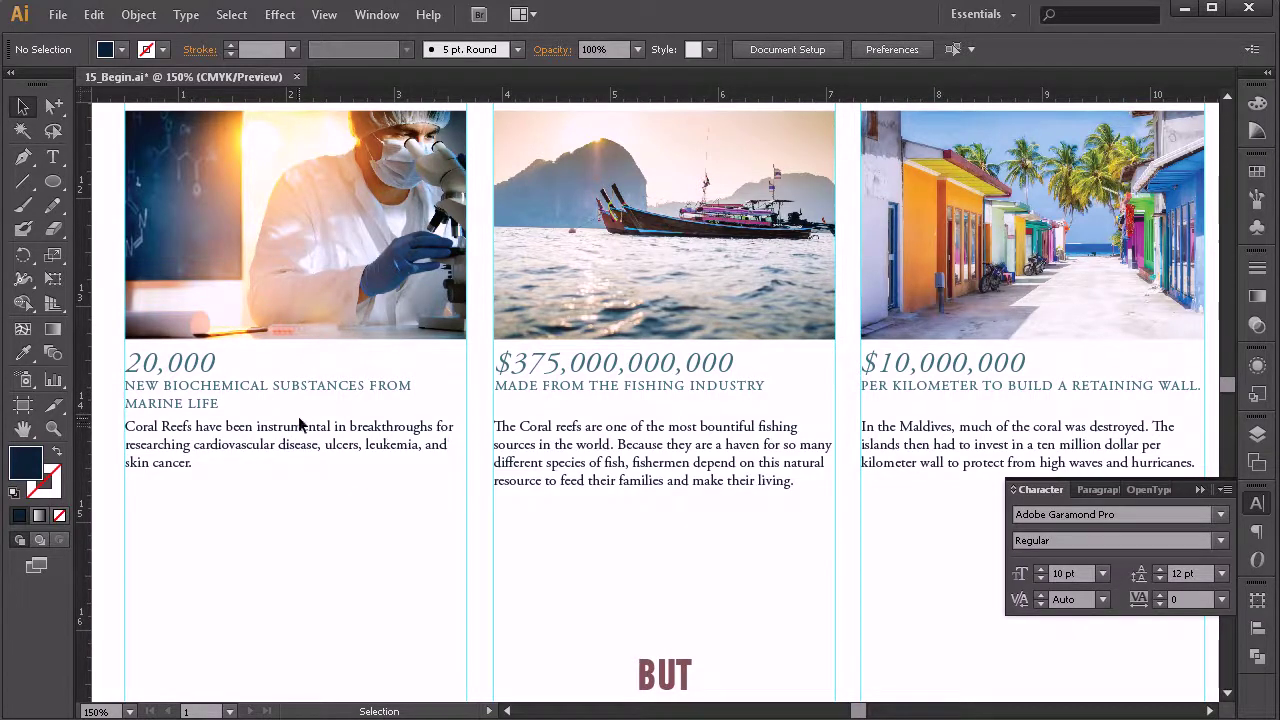
pyautogui.click(383, 425)
pyautogui.keyDown('shift'); pyautogui.click(634, 466); pyautogui.keyUp('shift')
pyautogui.keyDown('shift'); pyautogui.click(929, 460); pyautogui.keyUp('shift')
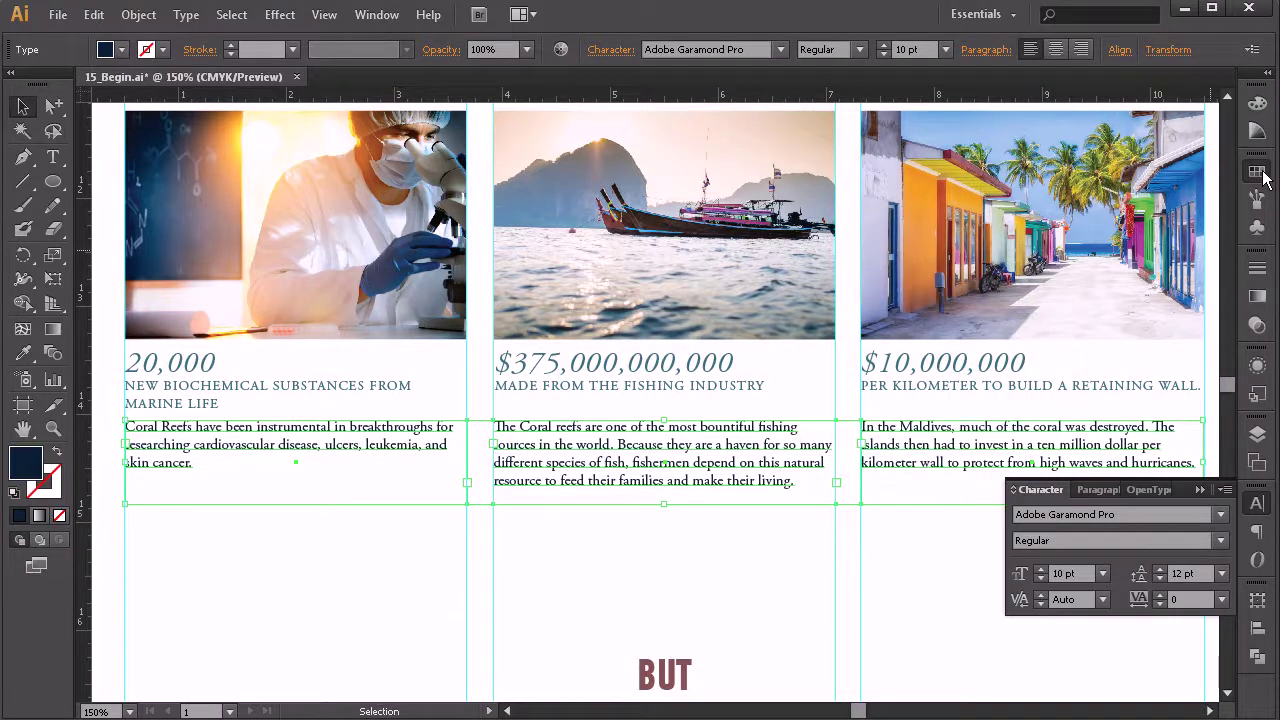
pyautogui.click(1265, 174)
pyautogui.keyDown('shift'); pyautogui.click(929, 462); pyautogui.keyUp('shift')
pyautogui.hotkey('ctrl', 't')
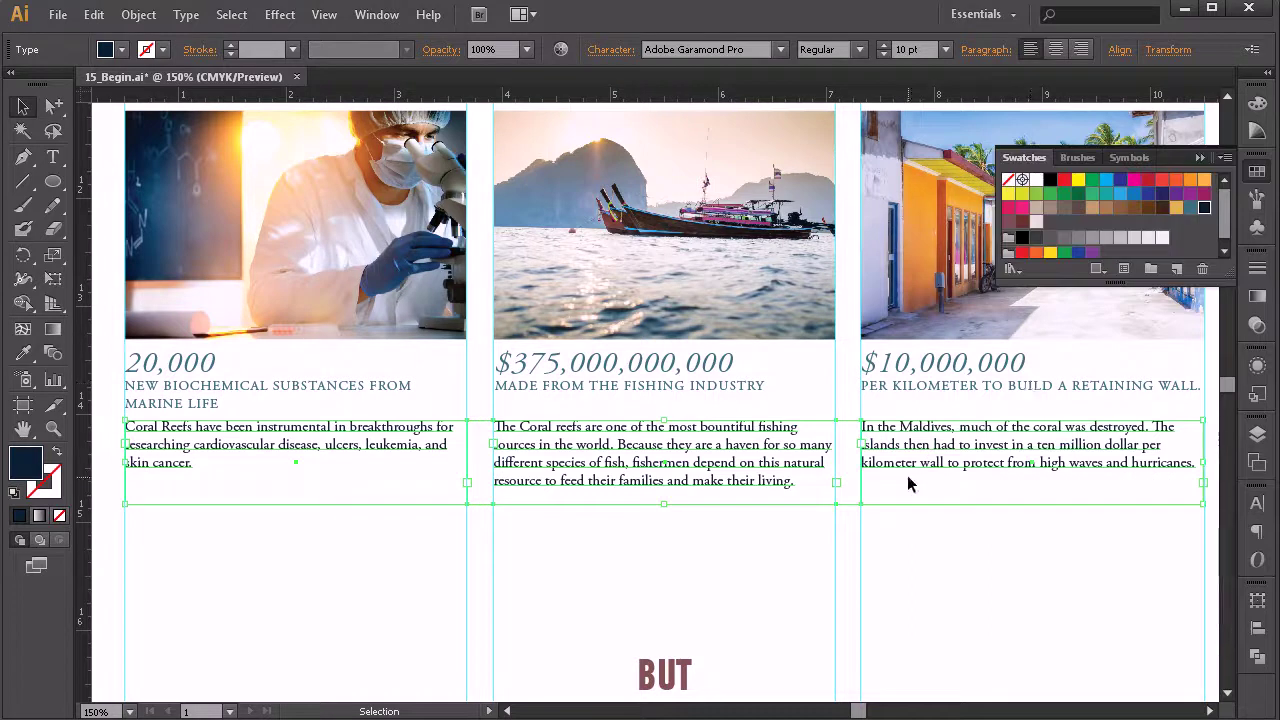
pyautogui.click(514, 650)
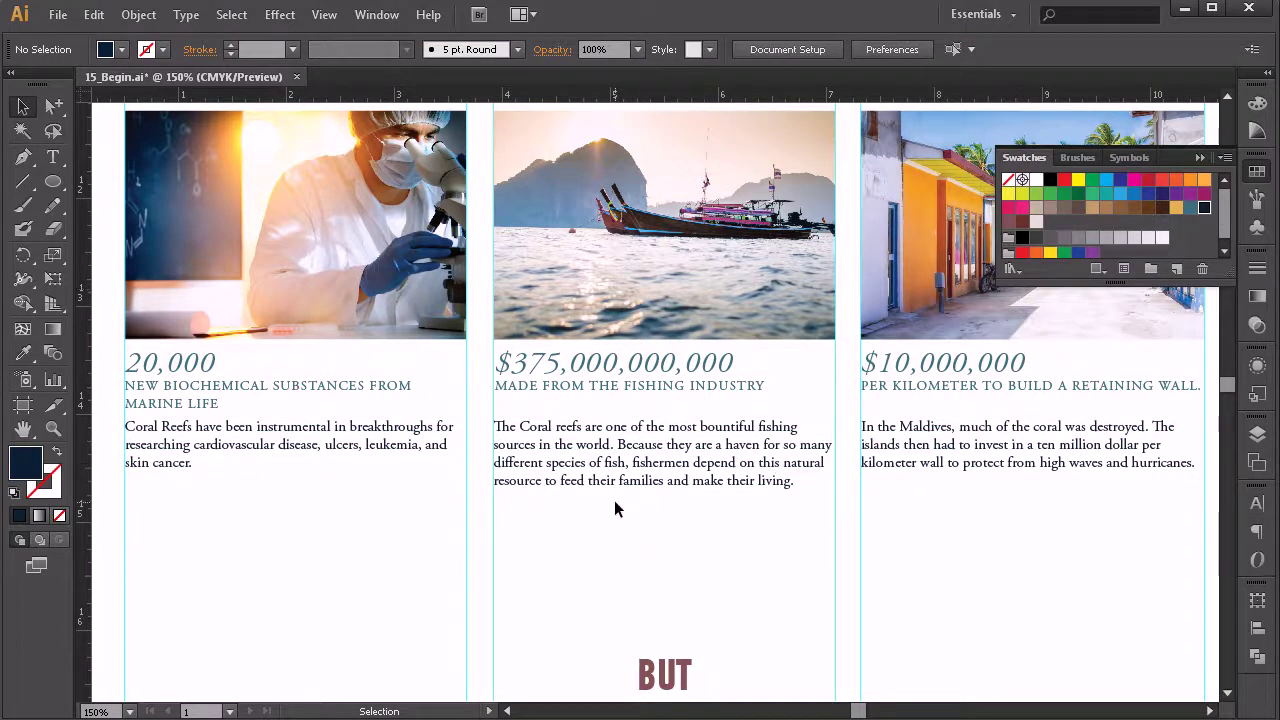
# Examine the completed benefits section at 66.67% zoom and the infographic's remaining sections down to the end of the artboard
pyautogui.press('z')
pyautogui.keyDown('alt'); pyautogui.click(650, 405); pyautogui.keyUp('alt')
pyautogui.keyDown('alt'); pyautogui.click(649, 407); pyautogui.keyUp('alt')
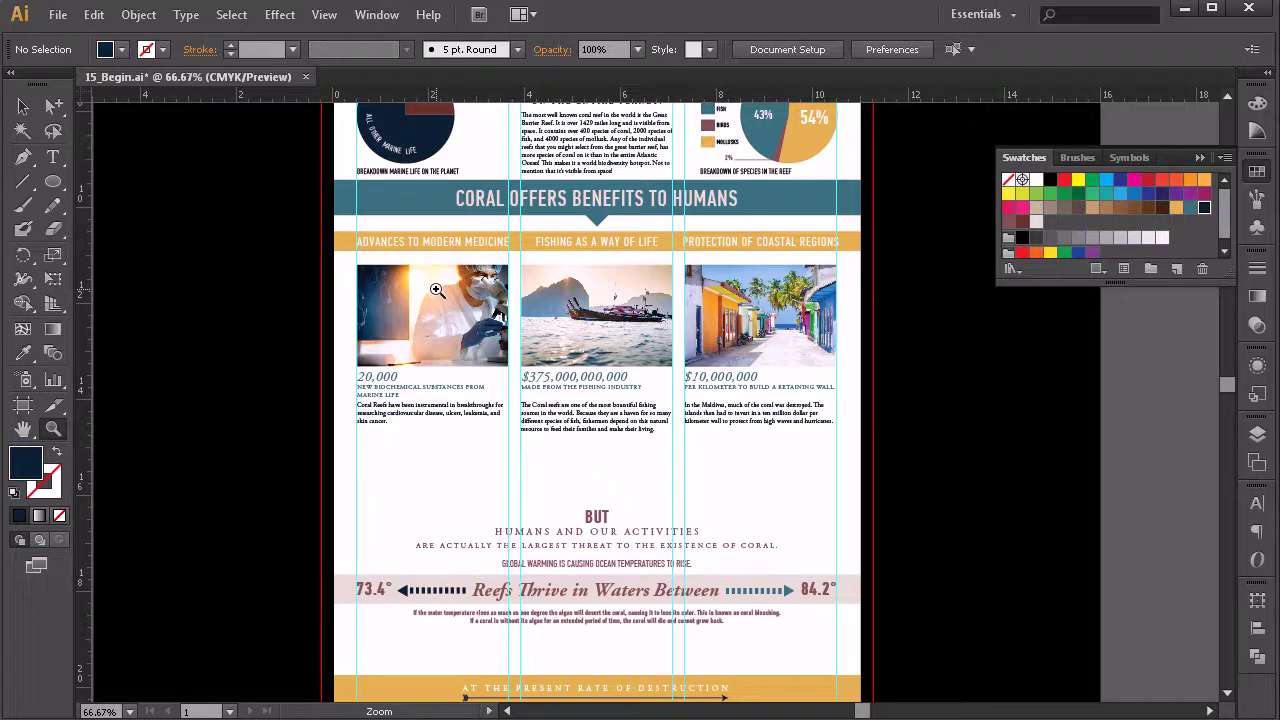
pyautogui.click(23, 105)
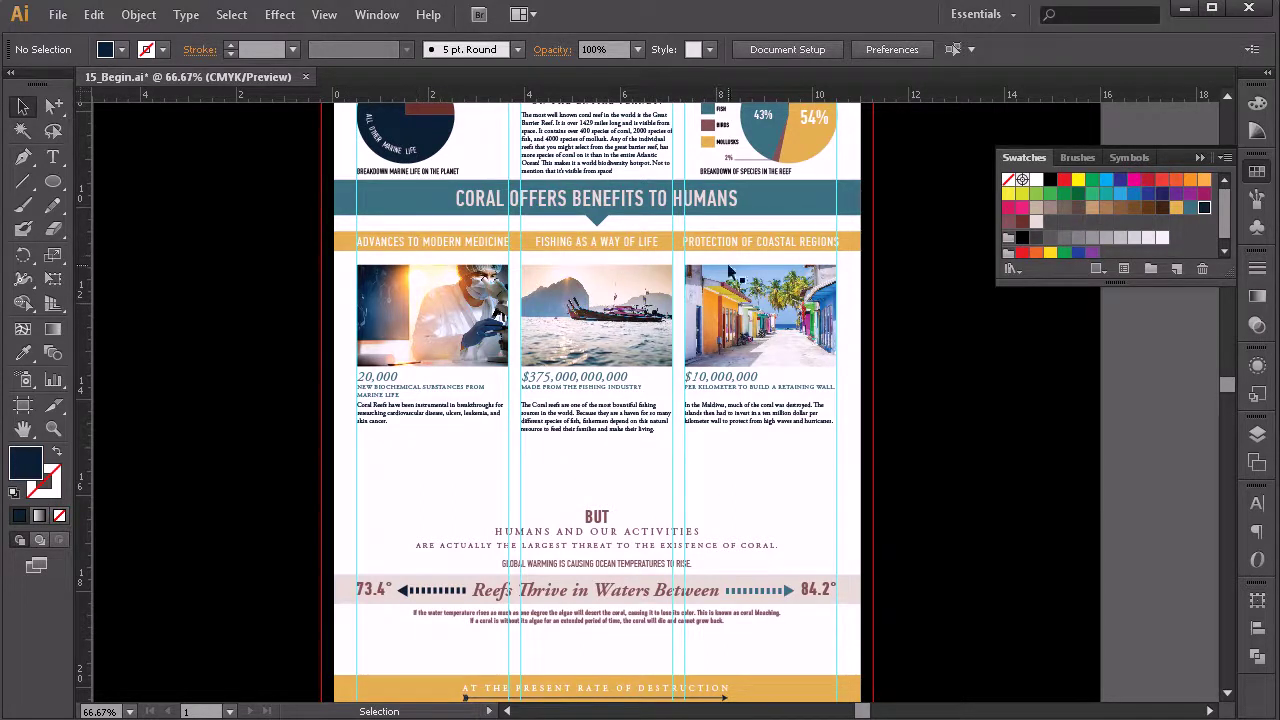
pyautogui.scroll(-1, 706, 380)
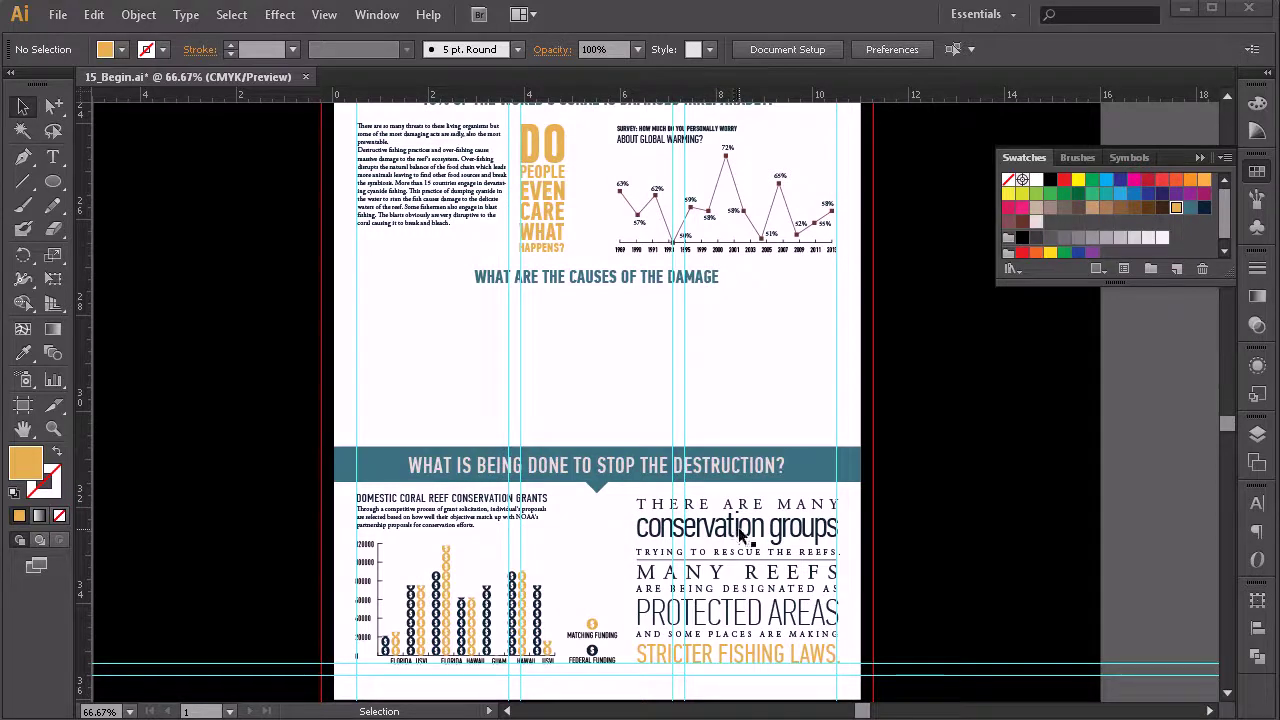
pyautogui.scroll(-2, 897, 513)
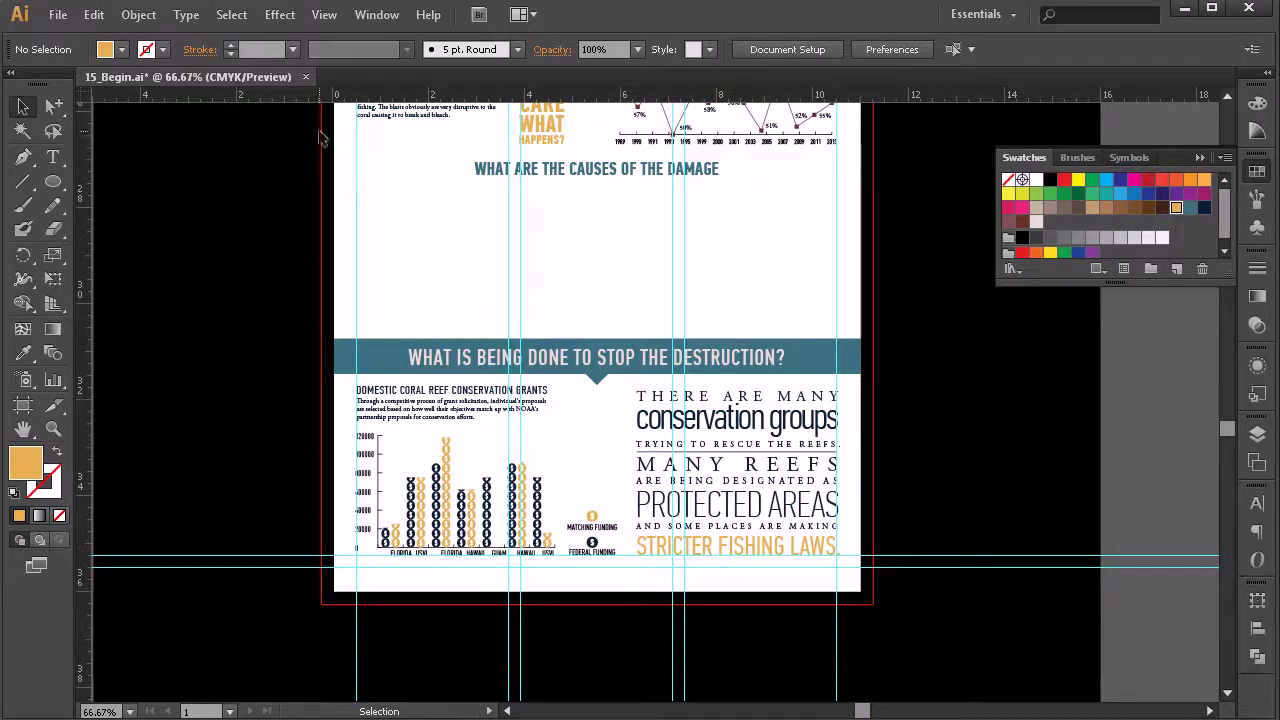
# Place the image redcoral.jpg from the Images folder as a linked file in the infographic
pyautogui.click(58, 14)
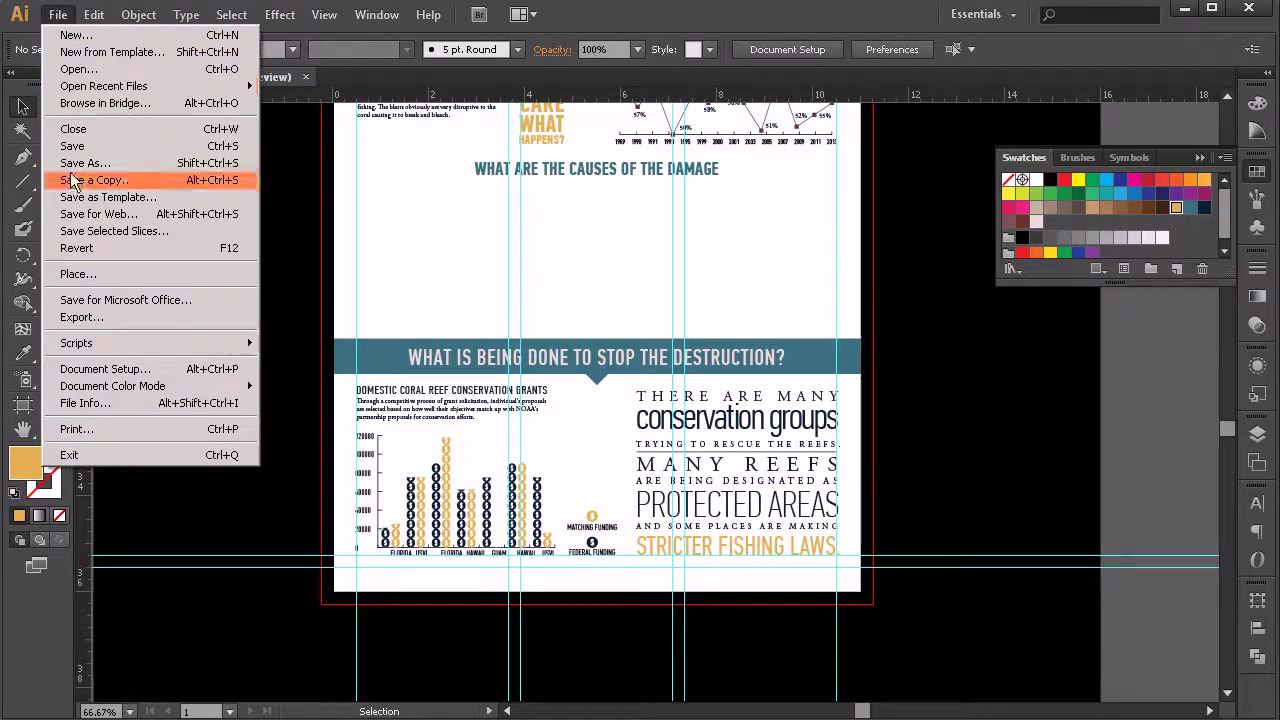
pyautogui.click(78, 274)
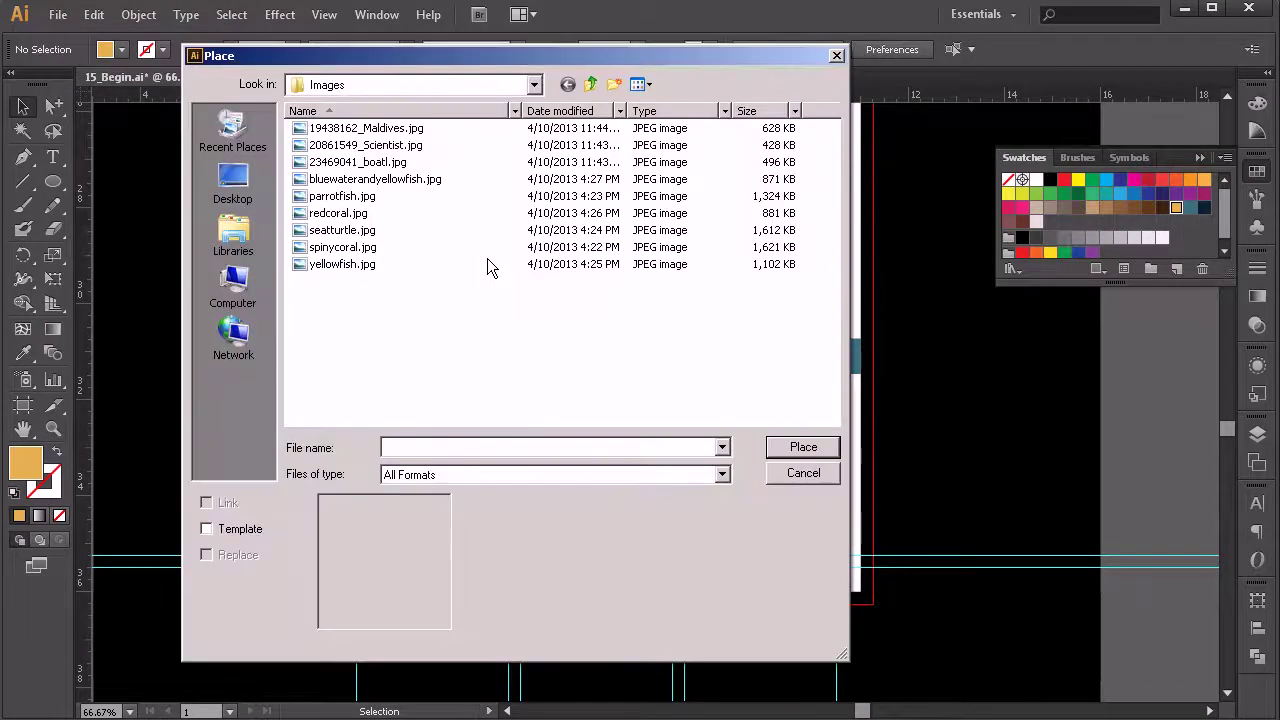
pyautogui.click(343, 213)
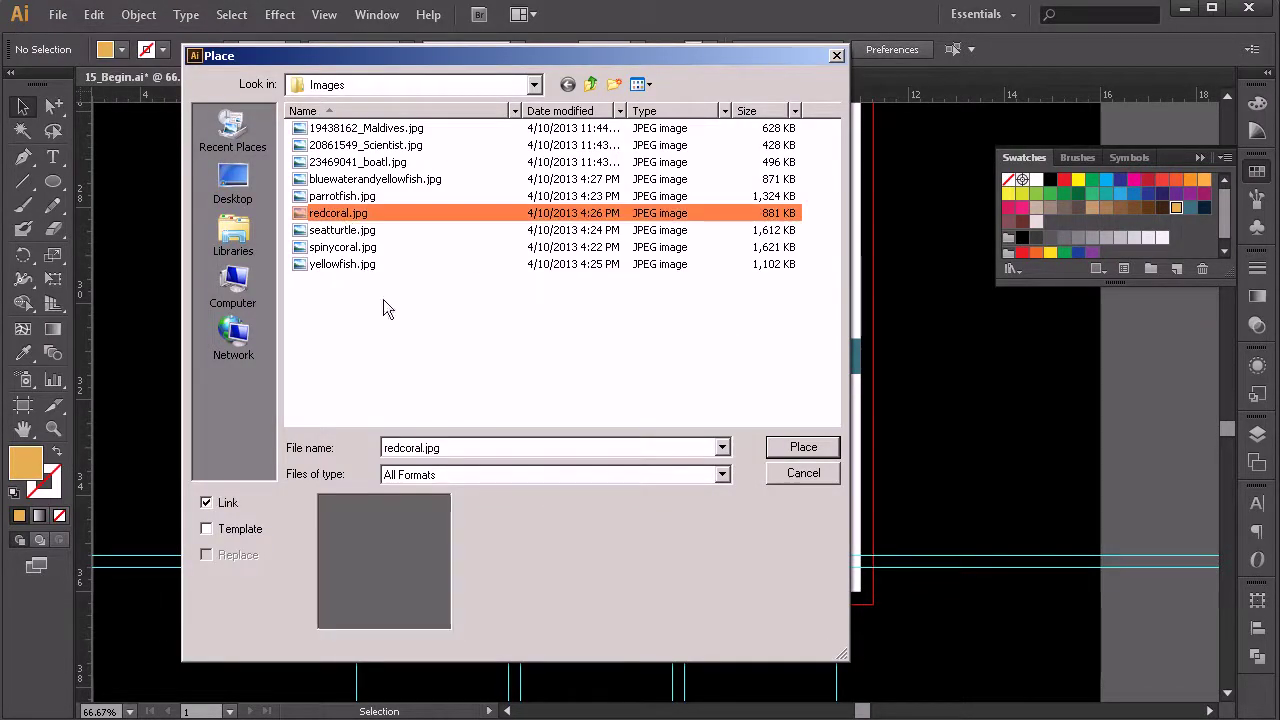
pyautogui.click(797, 447)
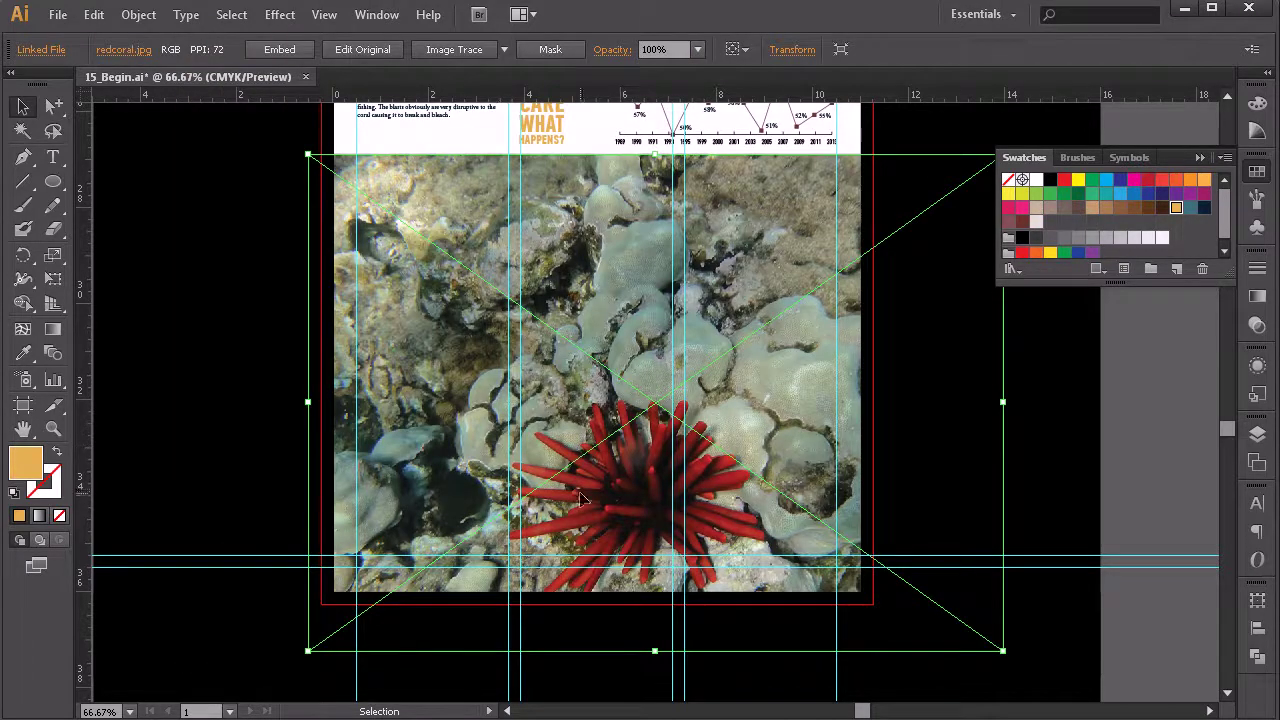
# Scale the red coral photo down proportionally and position it over the artboard's lower end so it spans the full width including both side bleeds
pyautogui.moveTo(532, 492); pyautogui.dragTo(566, 557)
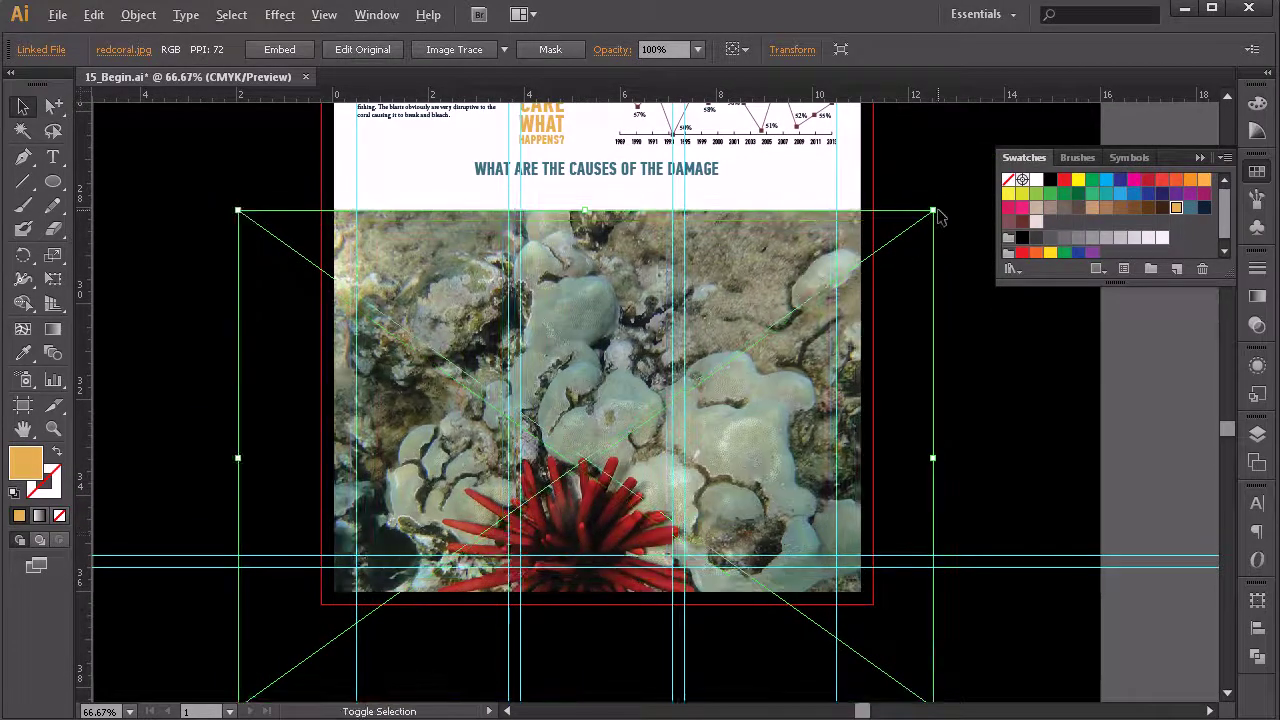
pyautogui.moveTo(935, 208); pyautogui.dragTo(880, 248)
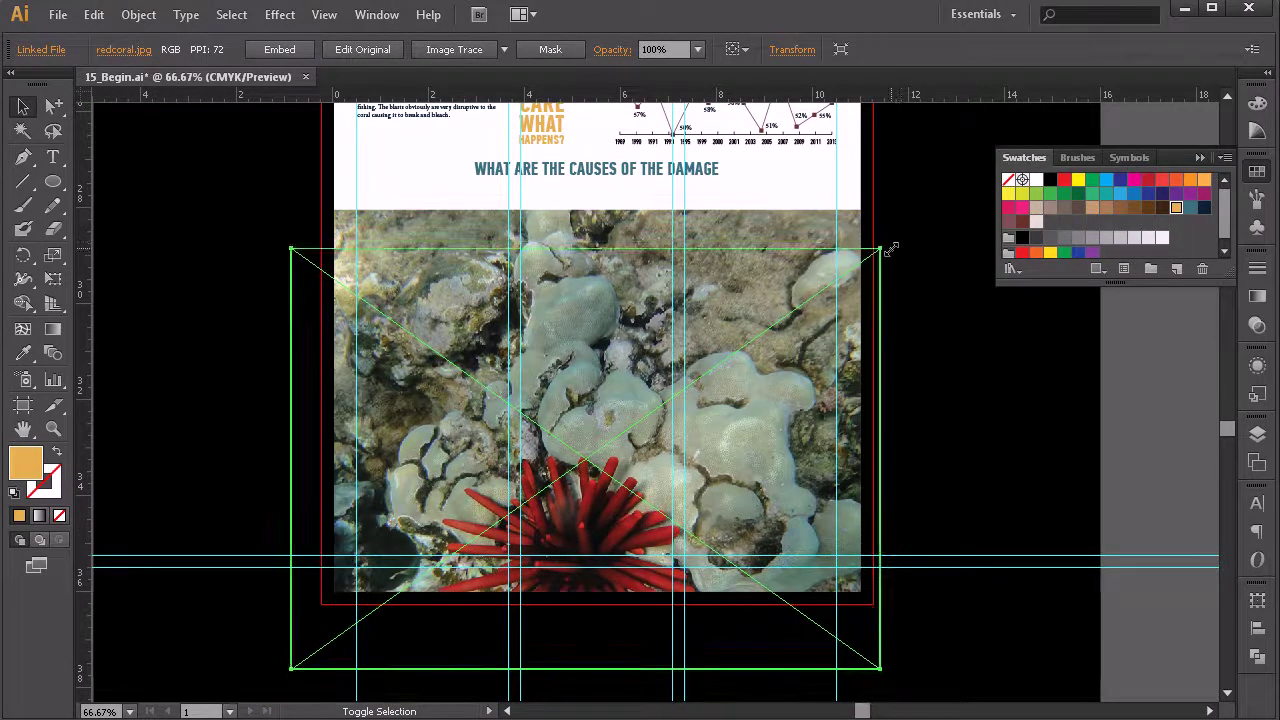
pyautogui.moveTo(489, 344); pyautogui.dragTo(507, 344)
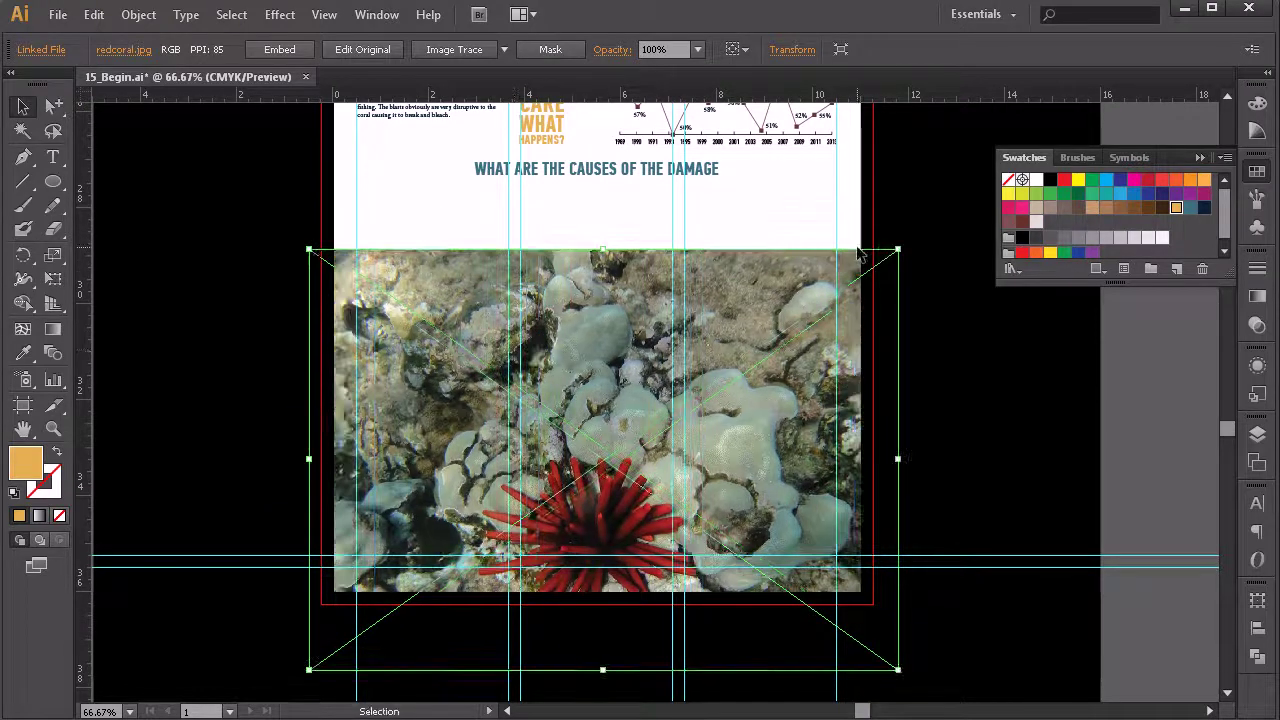
pyautogui.moveTo(785, 288); pyautogui.dragTo(777, 280)
pyautogui.moveTo(897, 251); pyautogui.dragTo(878, 260)
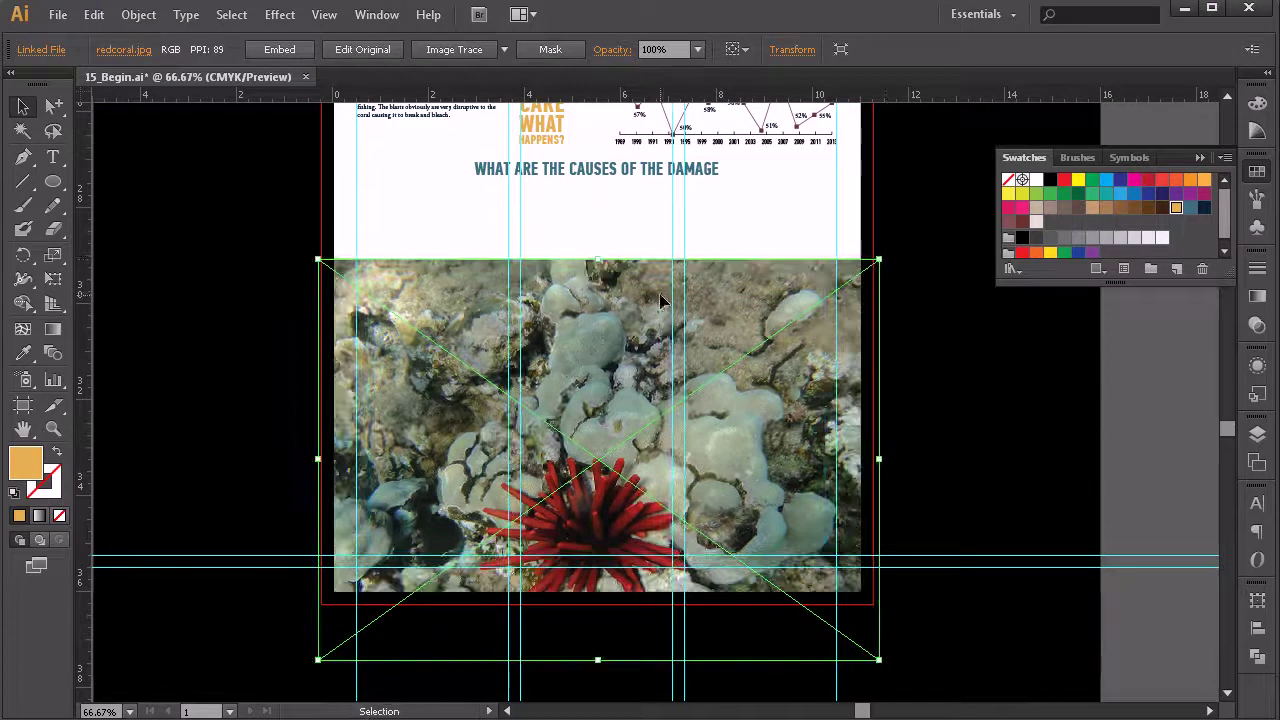
pyautogui.moveTo(650, 305); pyautogui.dragTo(627, 333)
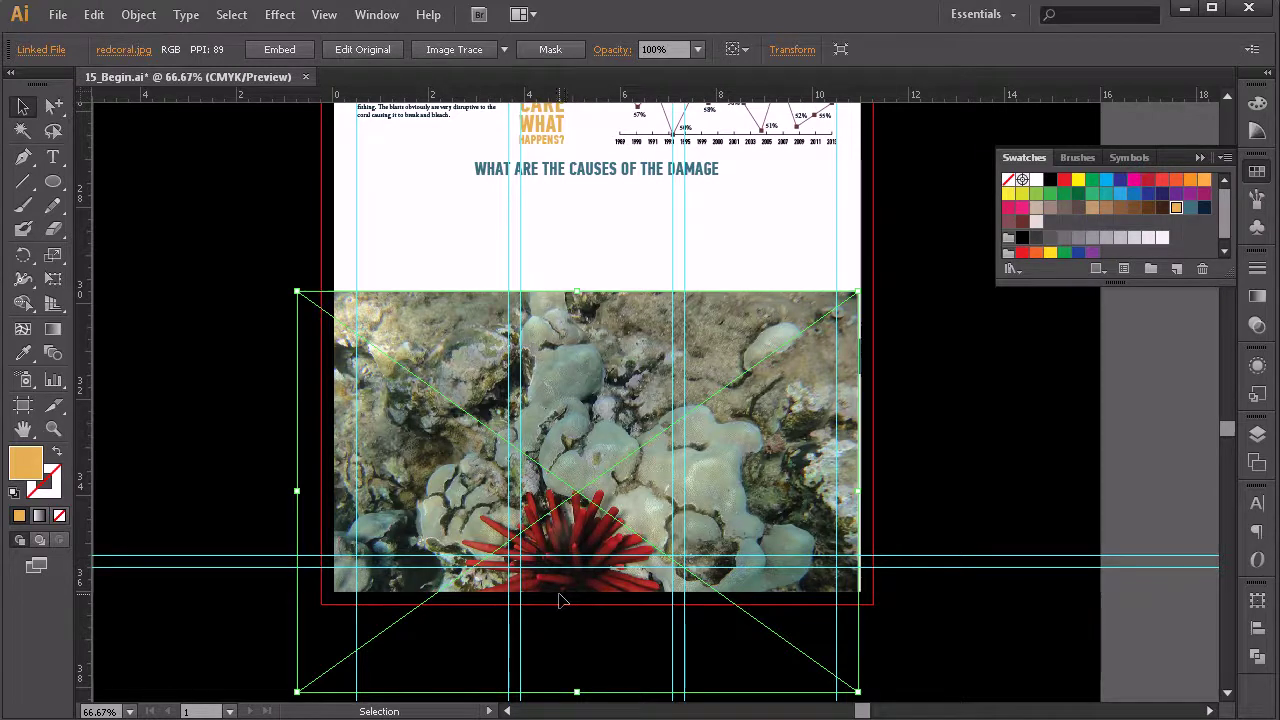
pyautogui.moveTo(53, 182); pyautogui.dragTo(181, 190)
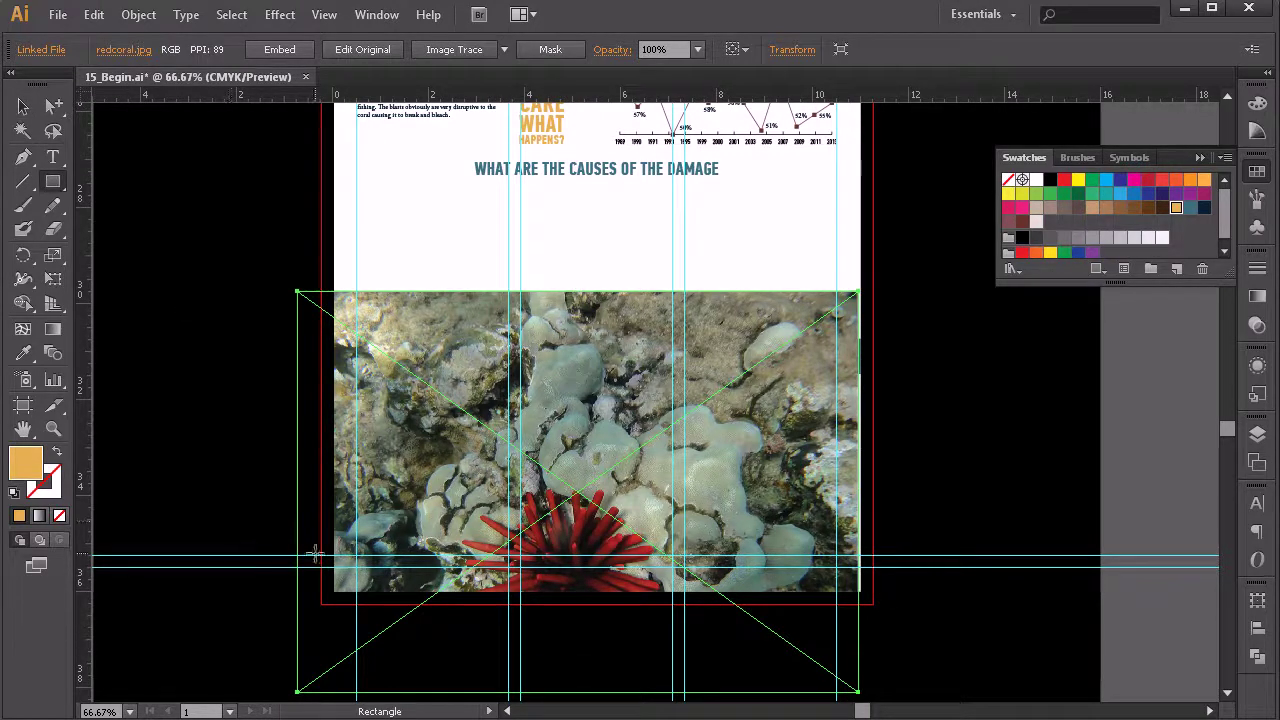
pyautogui.click(25, 108)
pyautogui.moveTo(372, 405); pyautogui.dragTo(385, 408)
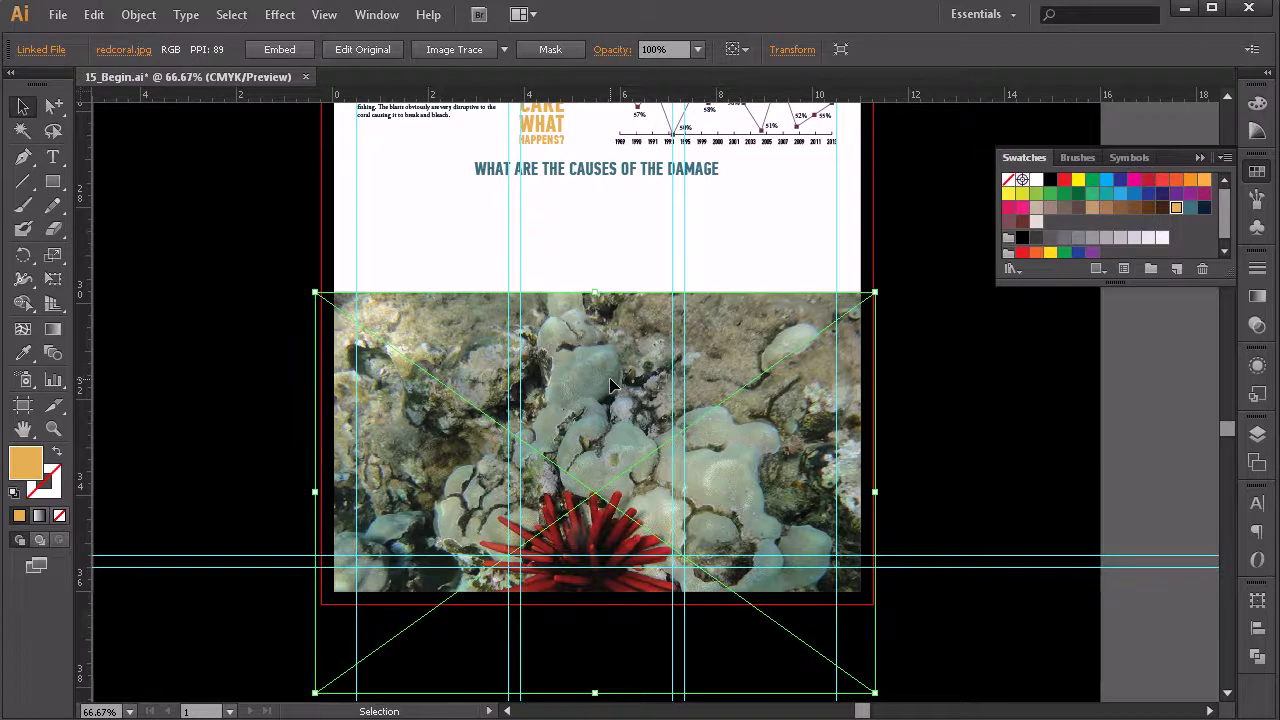
# Draw a rectangle about 11.52 in wide and 1.06 in high across the artboard's lower end, from the upper margin guide to the bleed edge
pyautogui.click(53, 181)
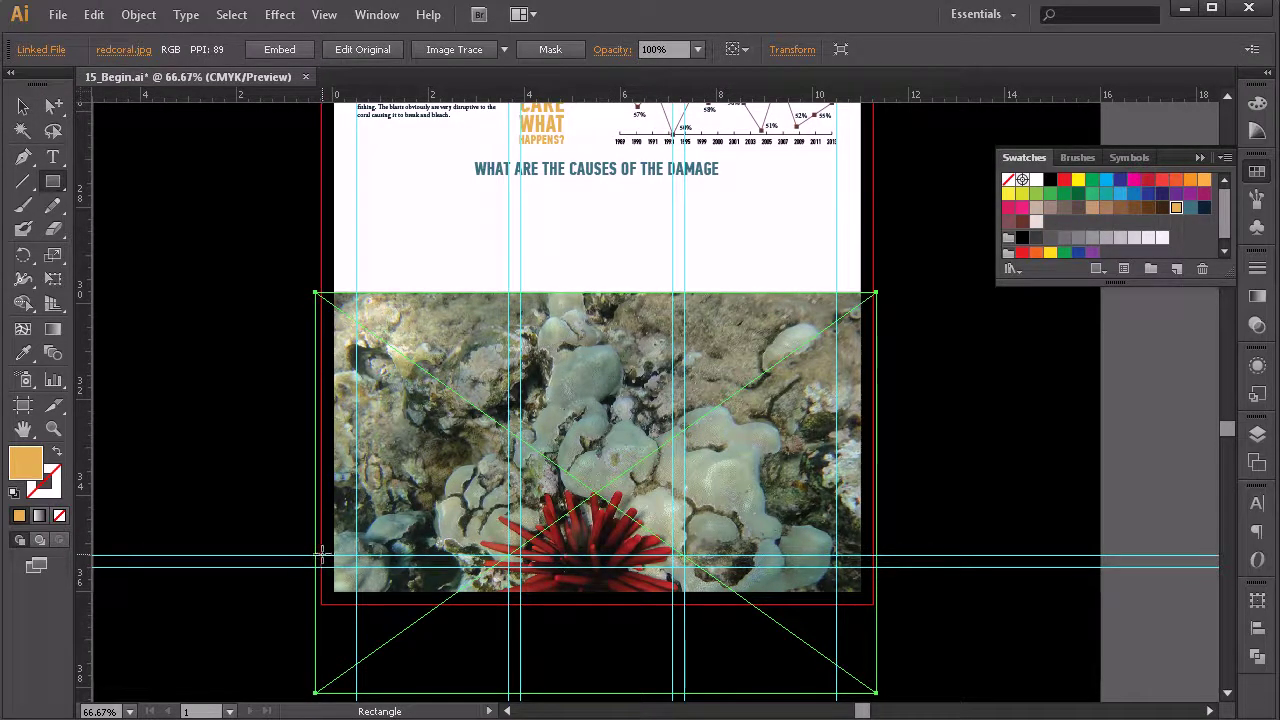
pyautogui.moveTo(321, 555); pyautogui.dragTo(872, 604)
pyautogui.press('v')
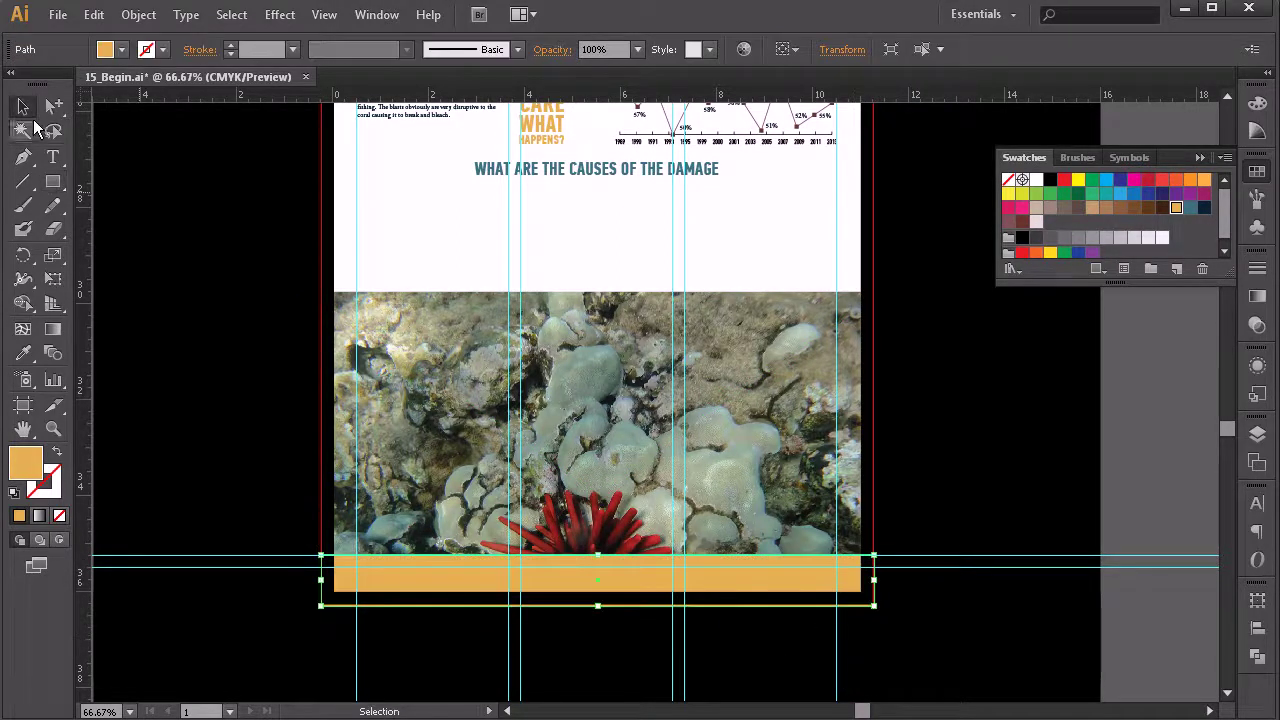
# Make a clipping mask from the rectangle and the red coral photo, and deselect the result
pyautogui.keyDown('shift'); pyautogui.click(590, 385); pyautogui.keyUp('shift')
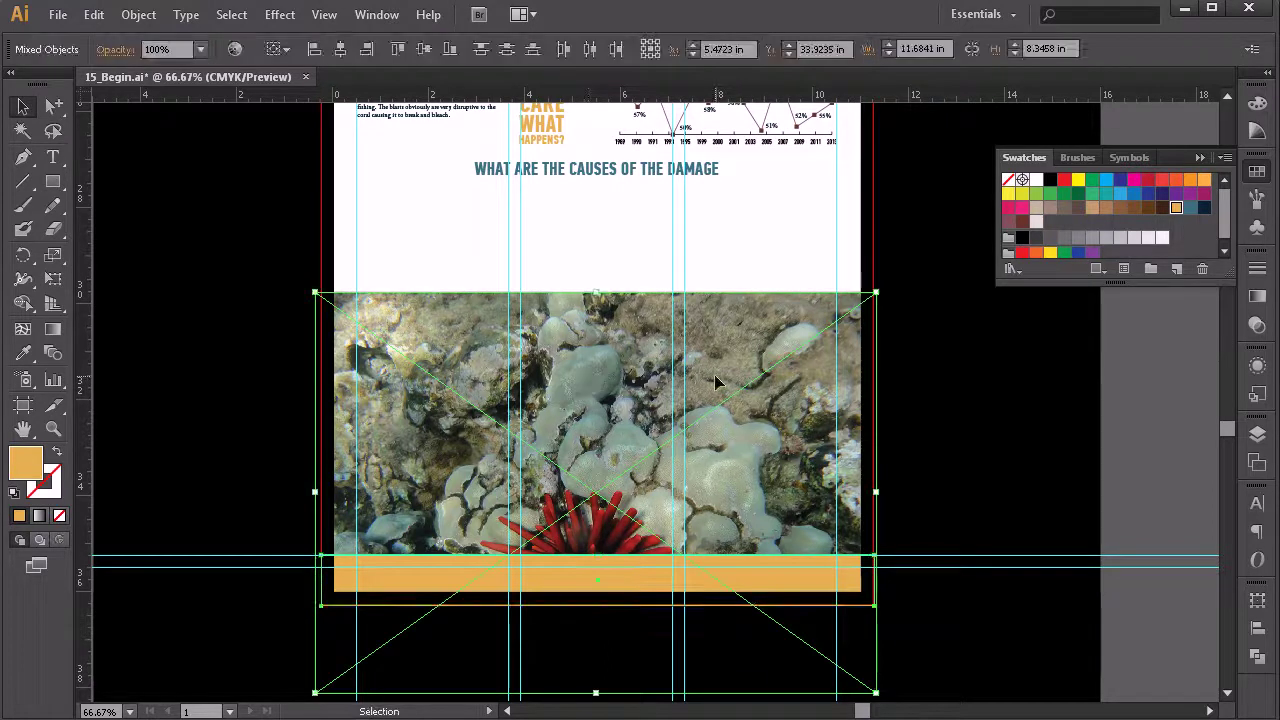
pyautogui.rightClick(714, 378)
pyautogui.click(800, 474)
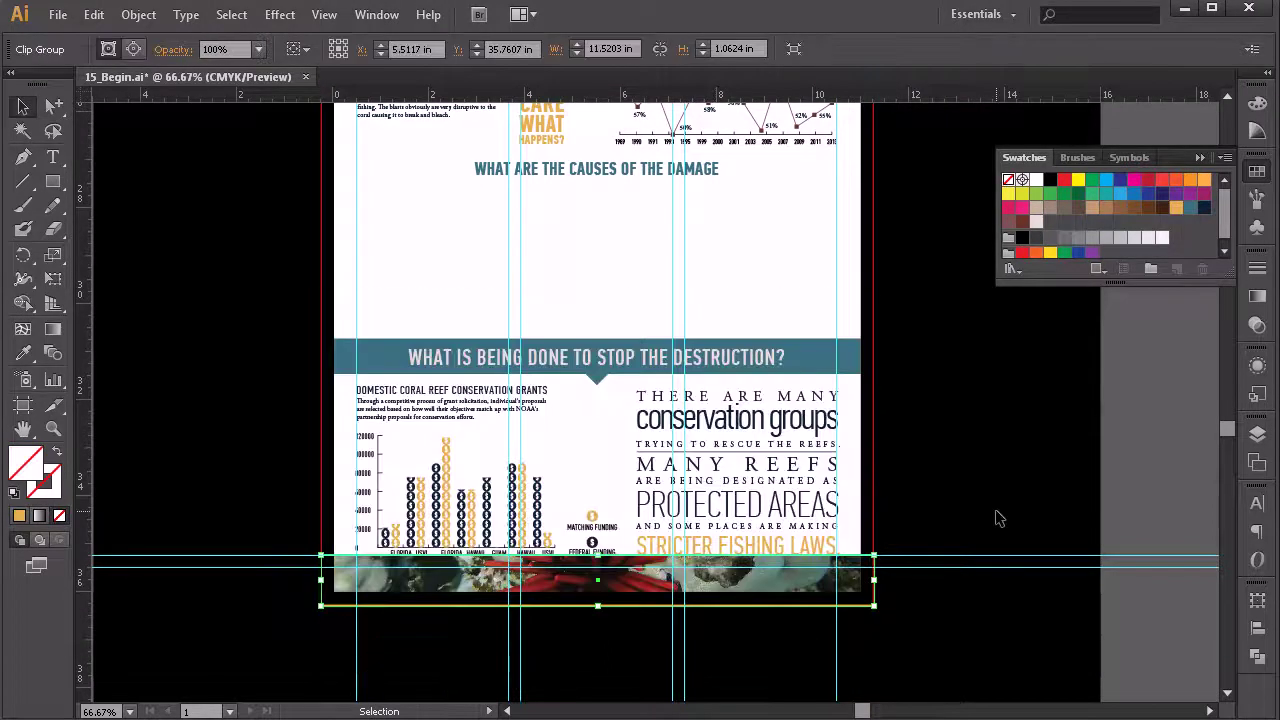
pyautogui.click(995, 547)
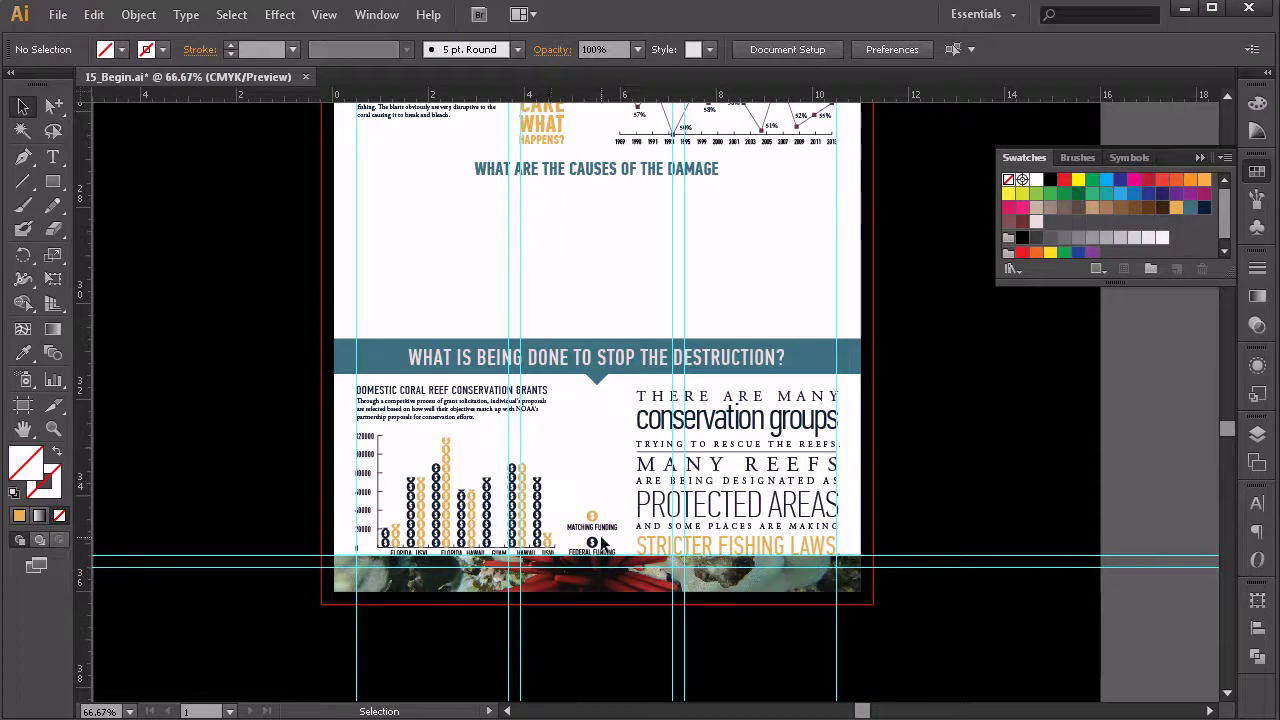
# Nudge the clipped coral strip down until its upper edge meets the lower horizontal guide, then deselect it
pyautogui.click(627, 577)
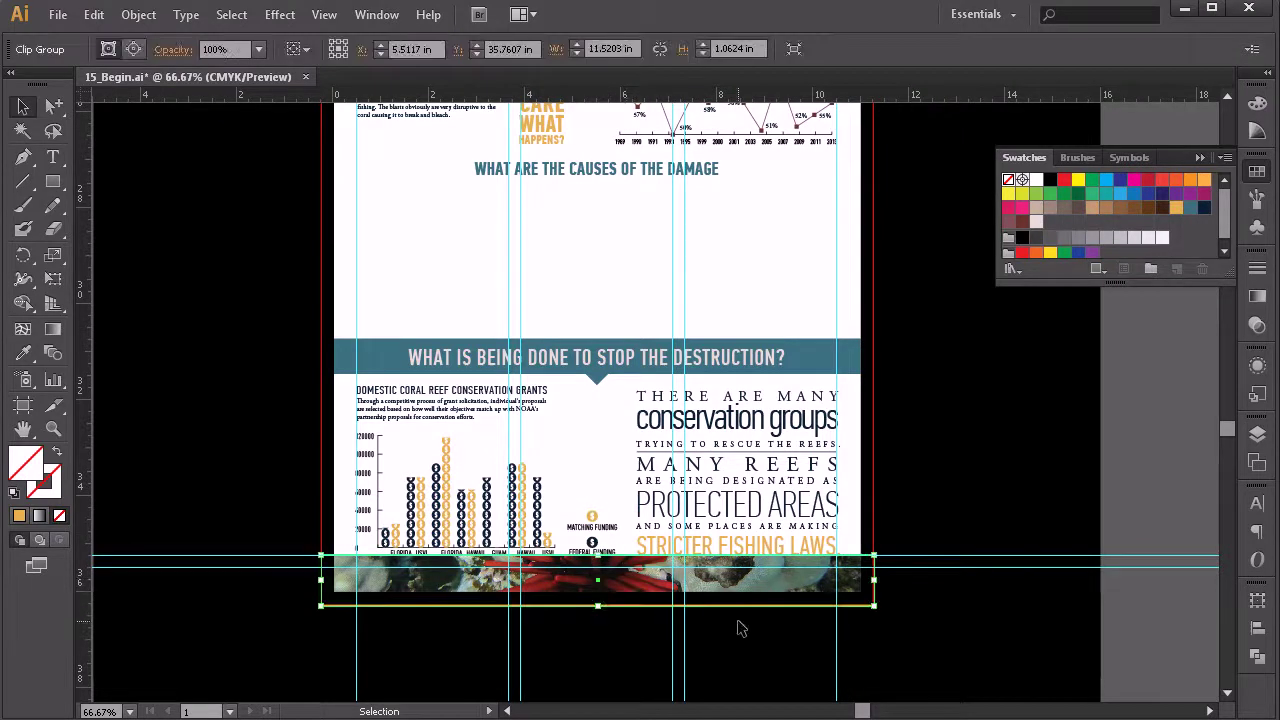
pyautogui.press('Down')
pyautogui.press('Down')
pyautogui.press('Down')
pyautogui.press('Down')
pyautogui.press('Down')
pyautogui.press('Down')
pyautogui.press('Down')
pyautogui.press('Down')
pyautogui.press('Down')
pyautogui.press('Down')
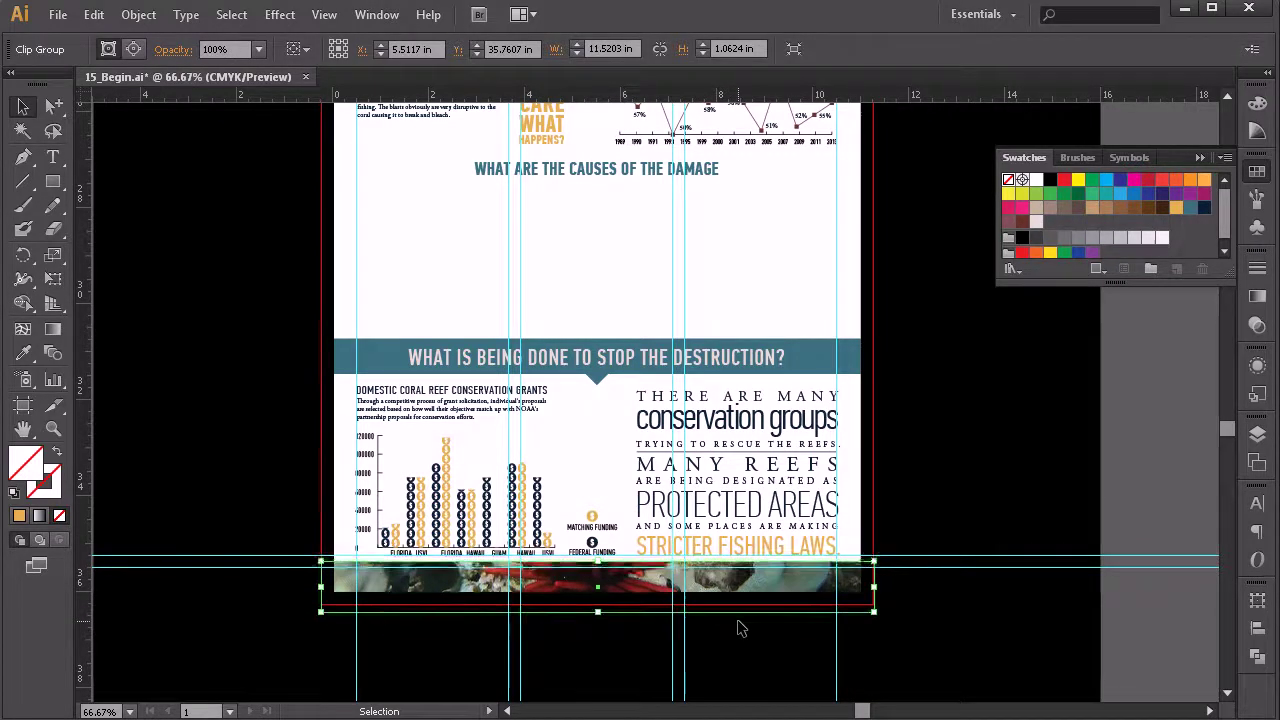
pyautogui.press('Down')
pyautogui.press('Down')
pyautogui.press('Down')
pyautogui.press('Down')
pyautogui.press('Down')
pyautogui.press('Down')
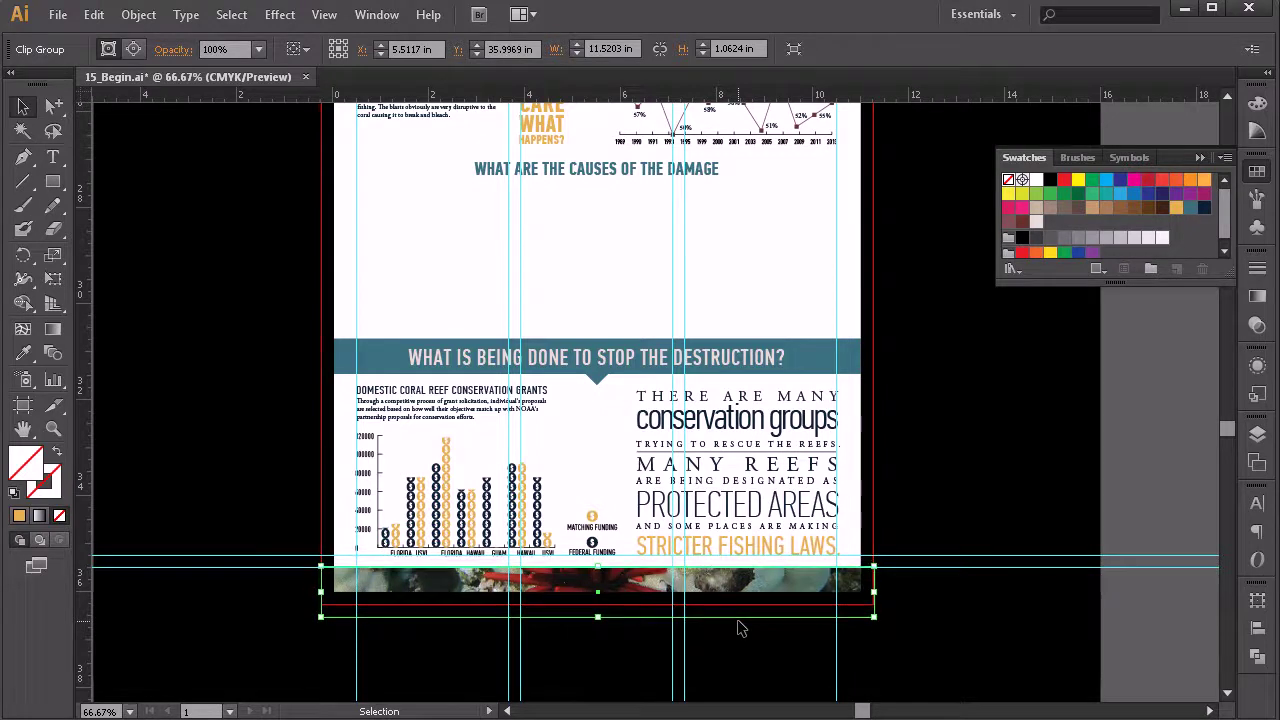
pyautogui.click(680, 620)
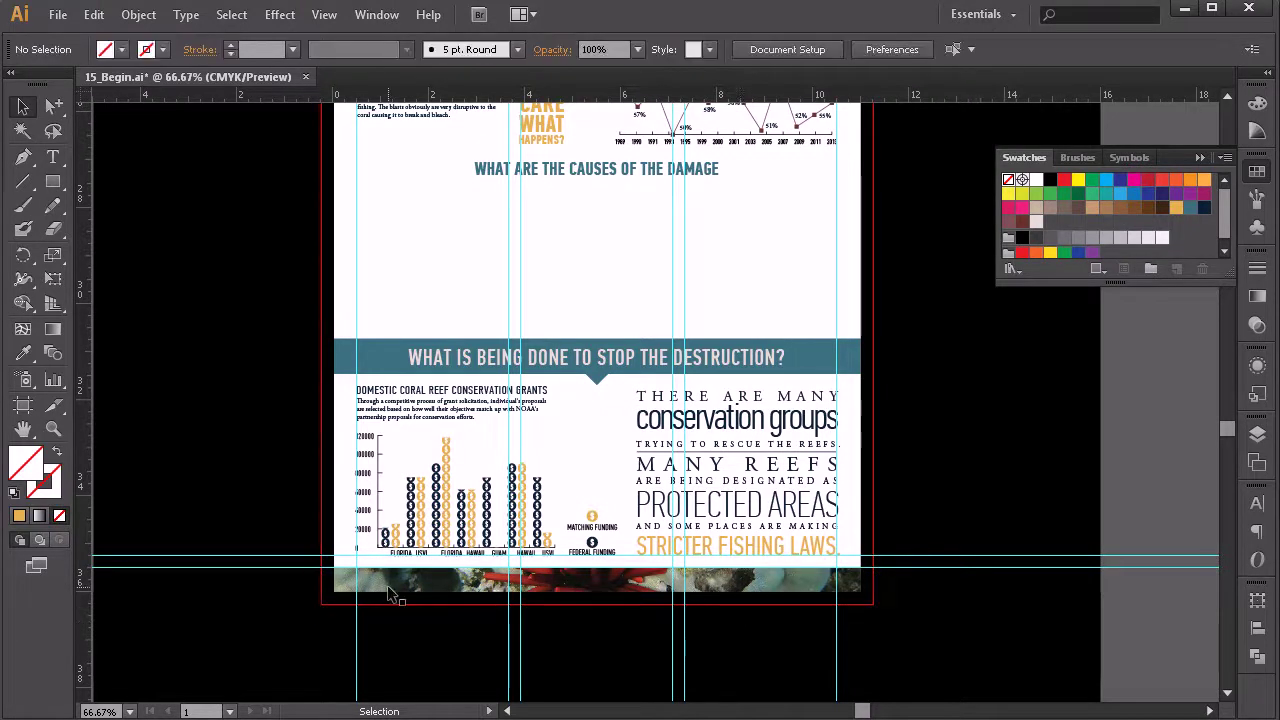
# Target the clipping path inside the coral strip's clip group in Layer 3 and shorten it to about 0.77 in high, ending at the bleed line
pyautogui.click(617, 605)
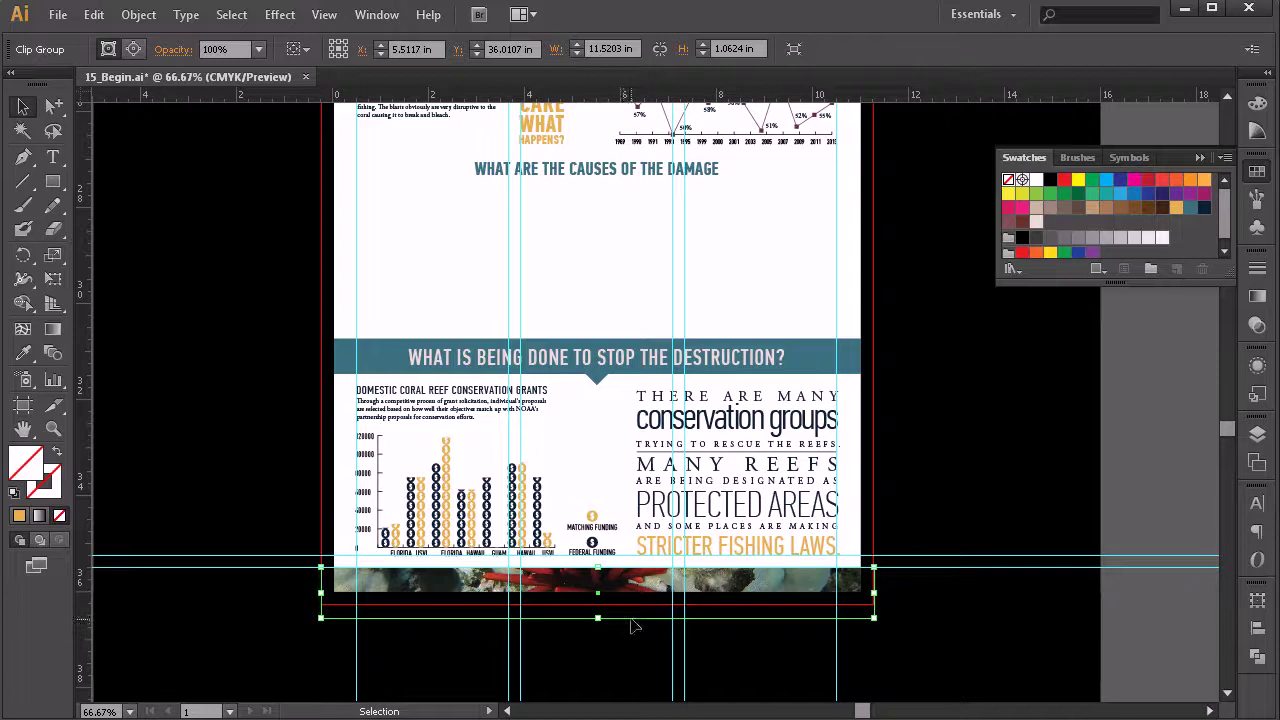
pyautogui.click(1257, 434)
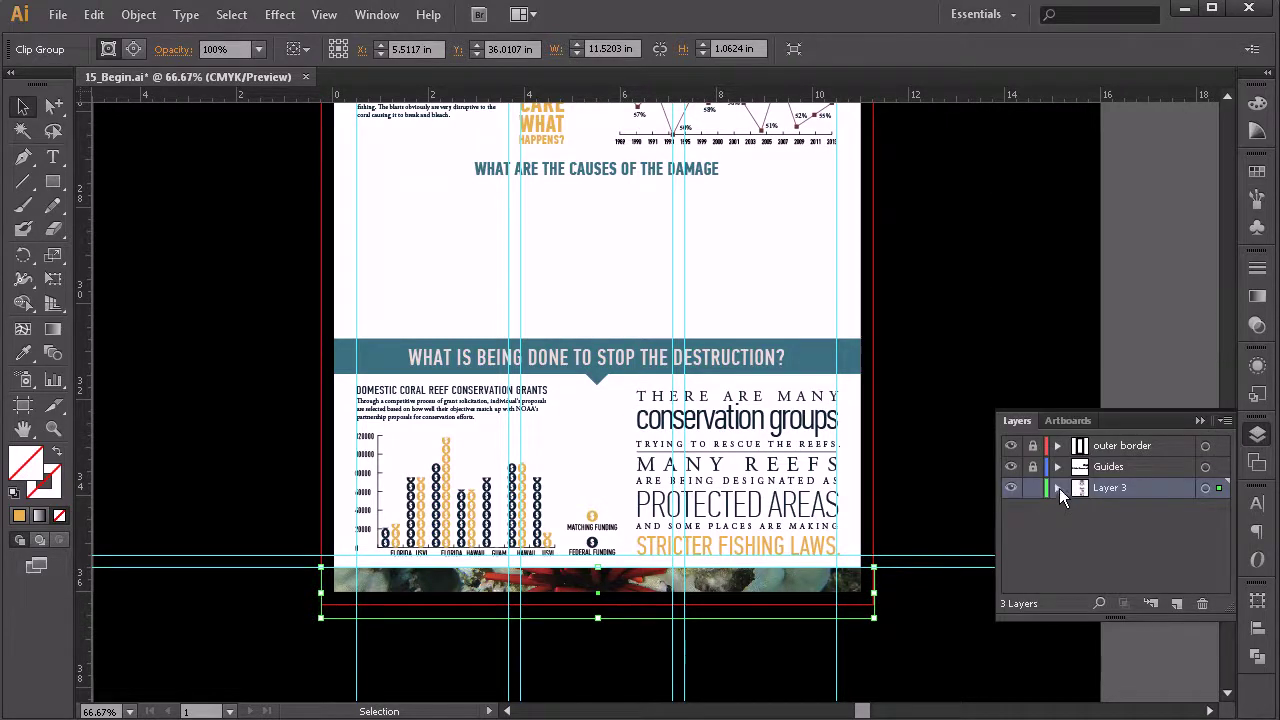
pyautogui.click(1058, 488)
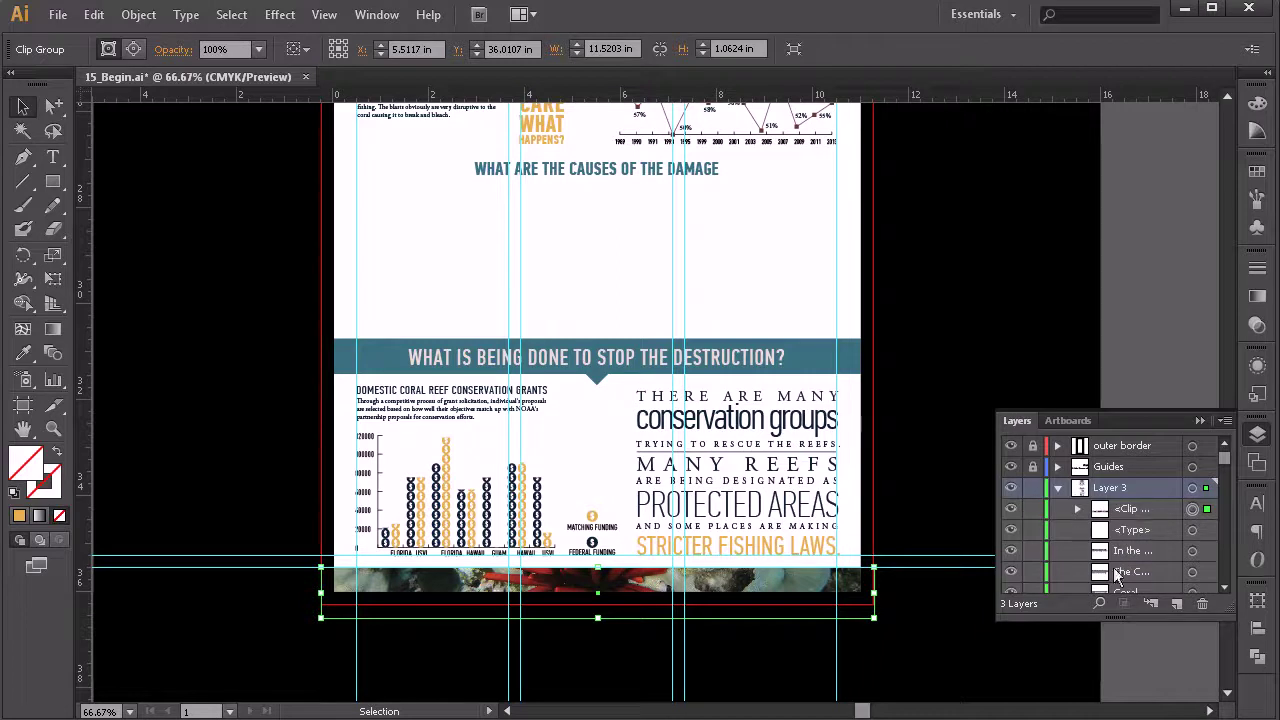
pyautogui.click(1078, 510)
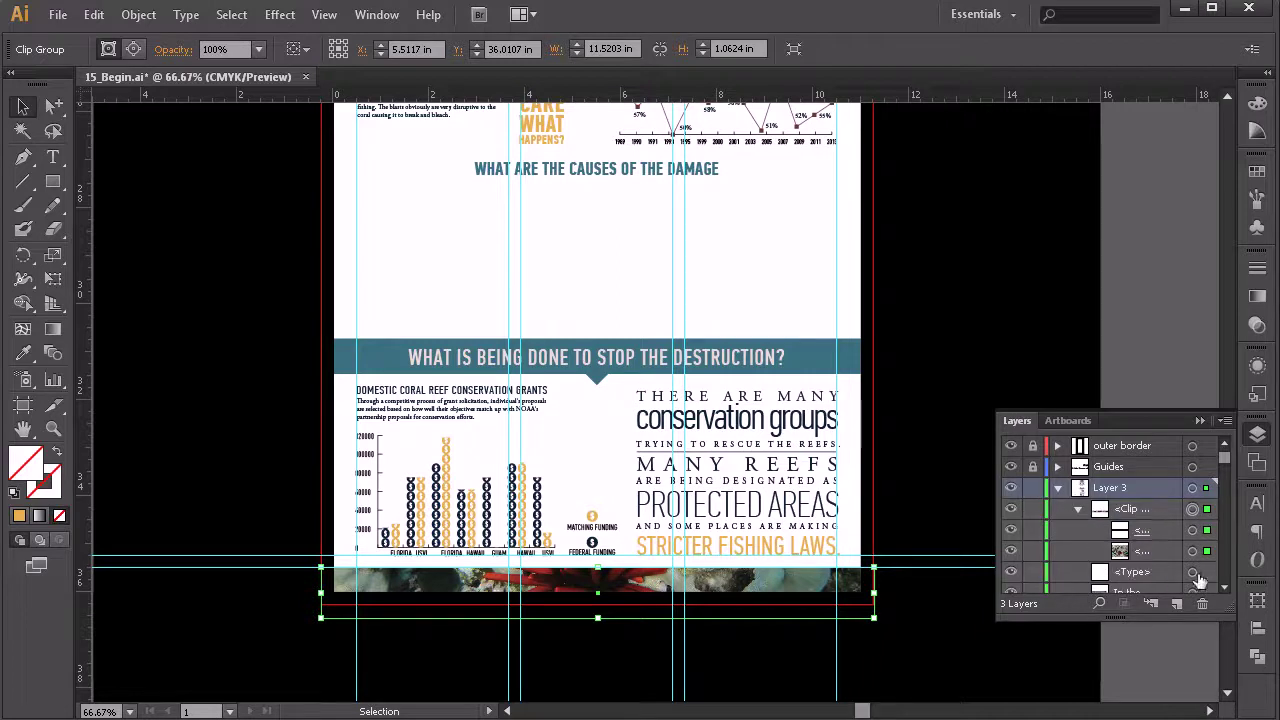
pyautogui.click(1192, 530)
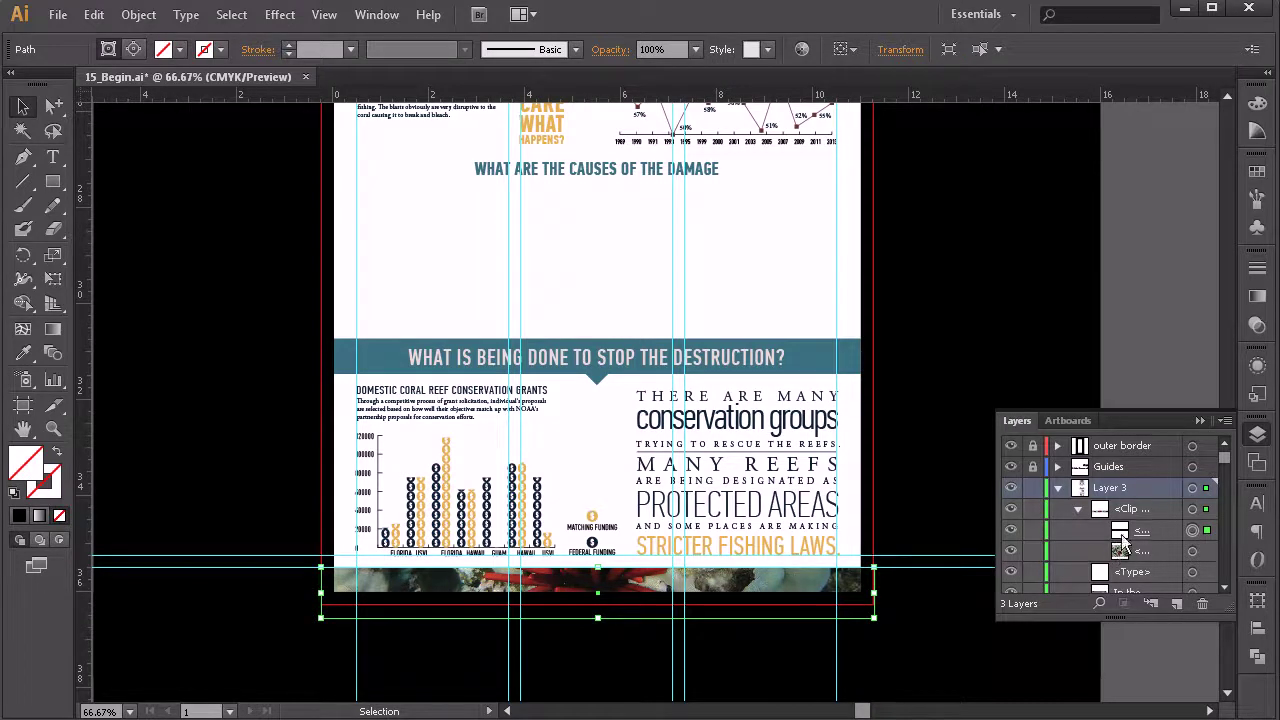
pyautogui.moveTo(597, 617); pyautogui.dragTo(596, 606)
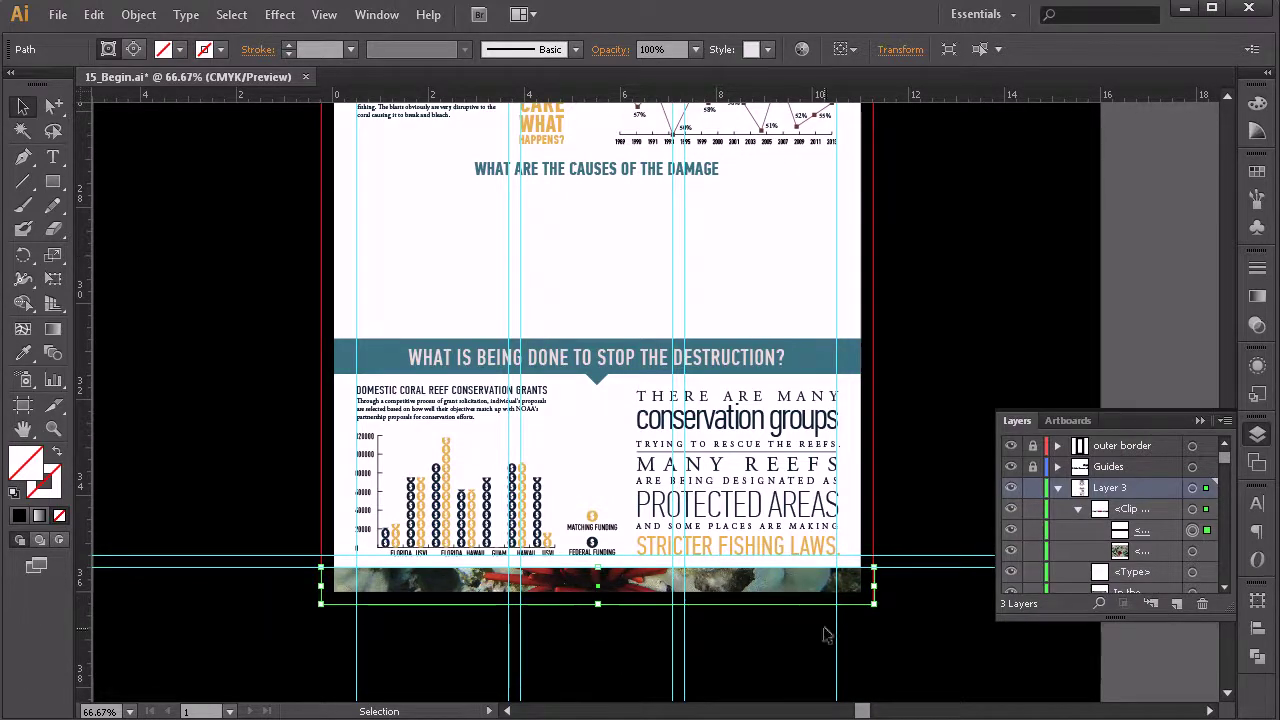
pyautogui.click(940, 468)
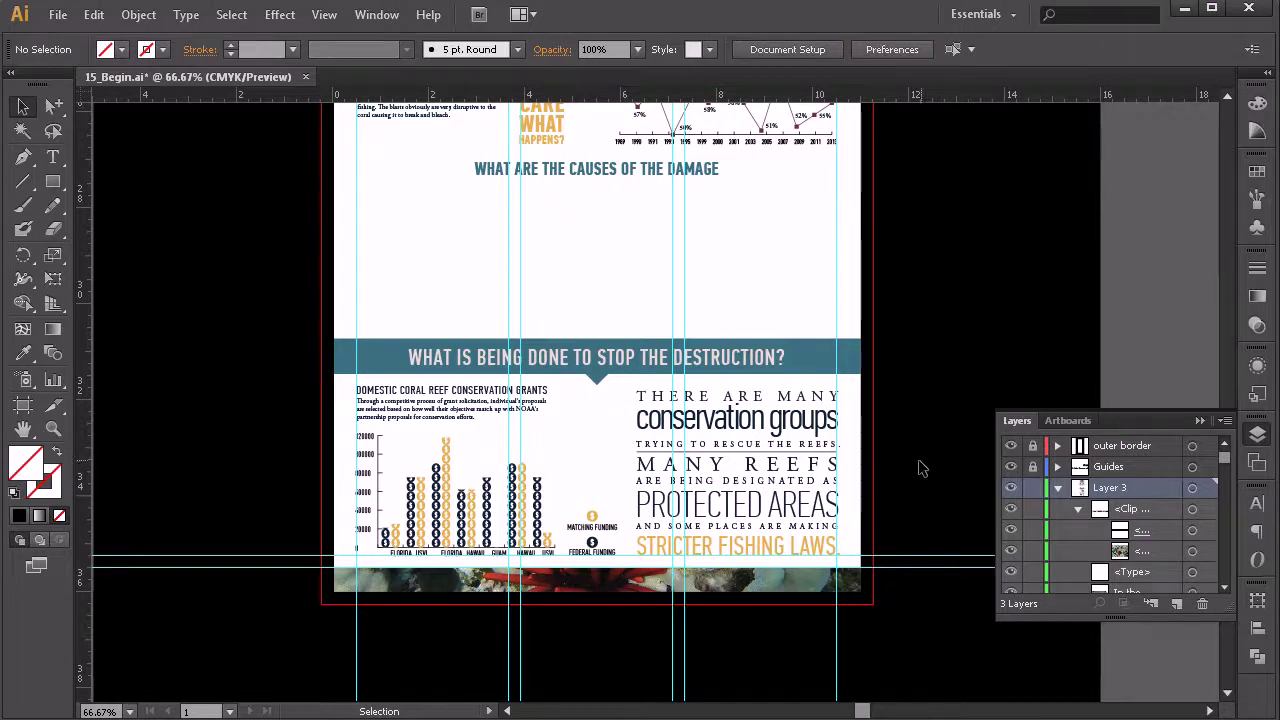
pyautogui.click(338, 578)
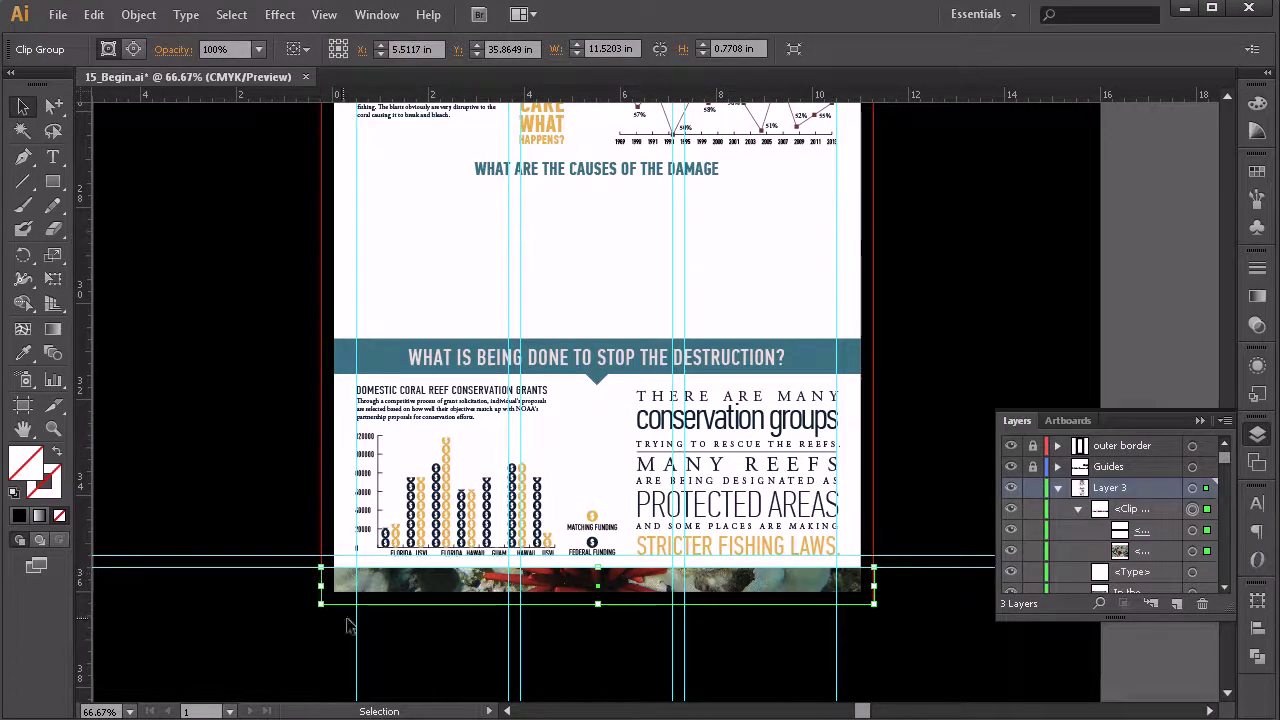
pyautogui.click(1058, 487)
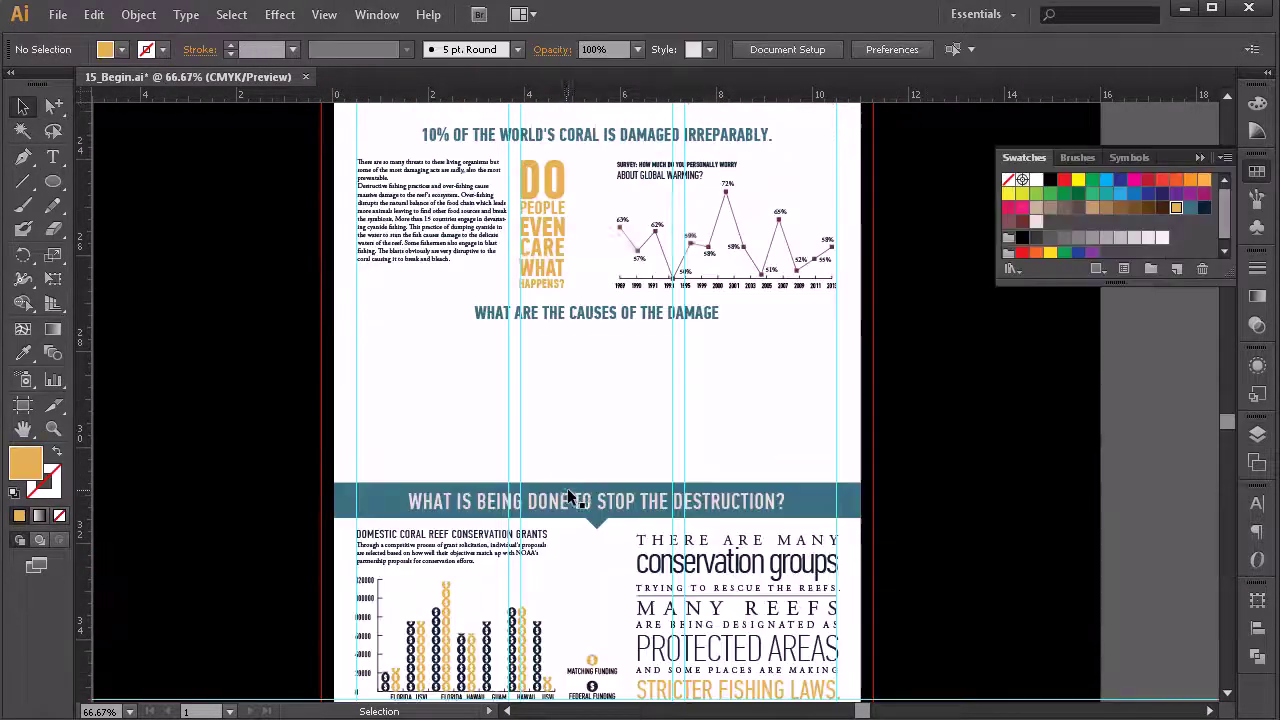
# Examine the infographic's sections from the conservation graphics up to the title banner, including the benefits columns and the spacing between sections
pyautogui.scroll(2, 565, 488)
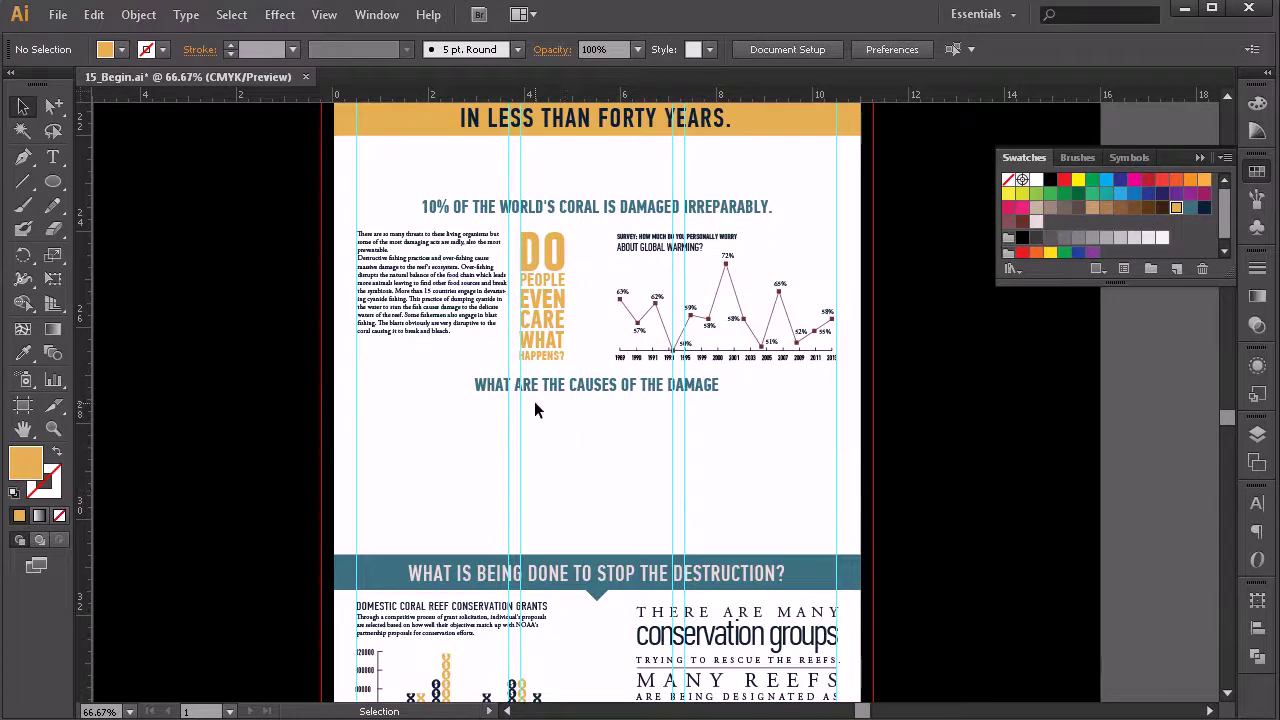
pyautogui.scroll(5, 540, 401)
pyautogui.scroll(3, 703, 480)
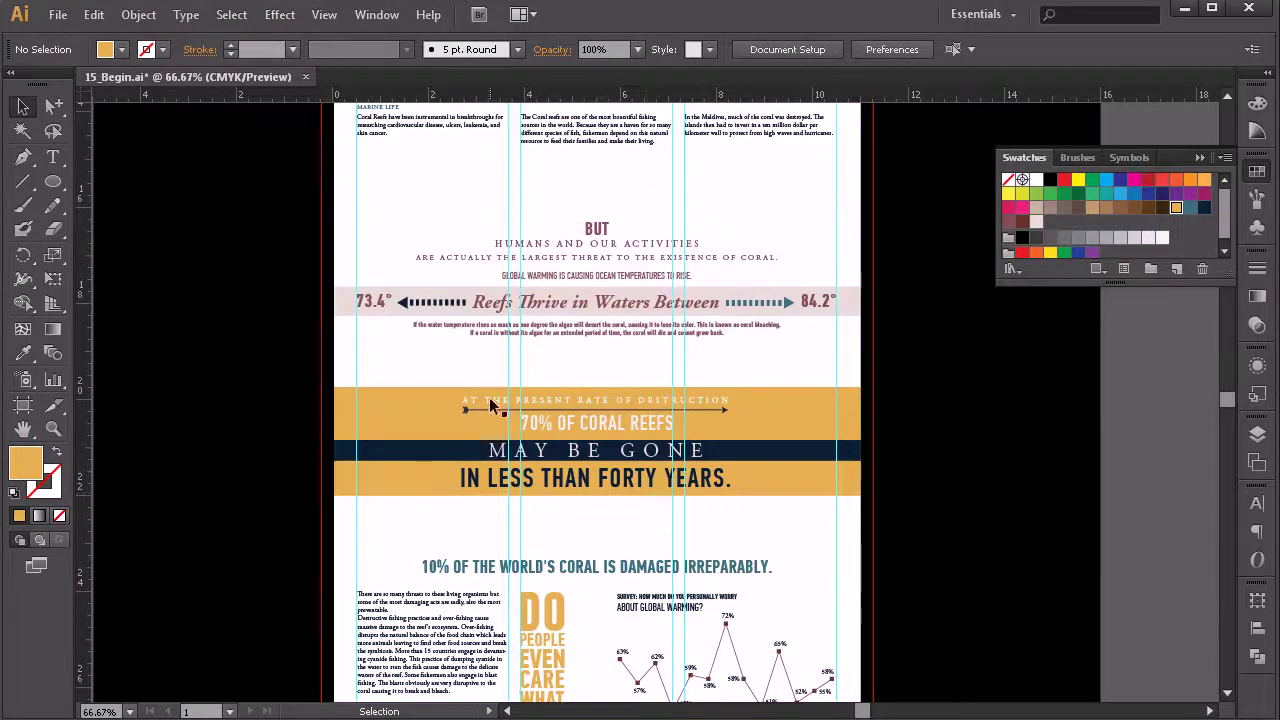
pyautogui.scroll(10, 433, 357)
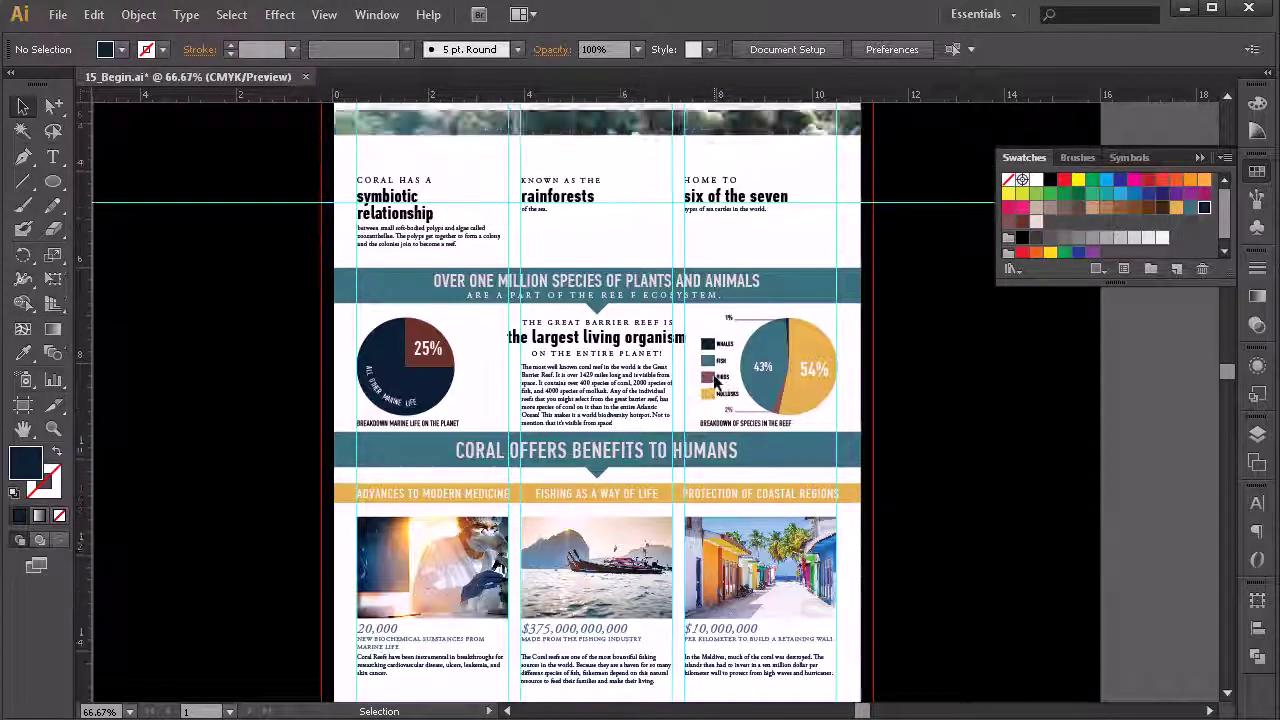
pyautogui.scroll(-2, 714, 383)
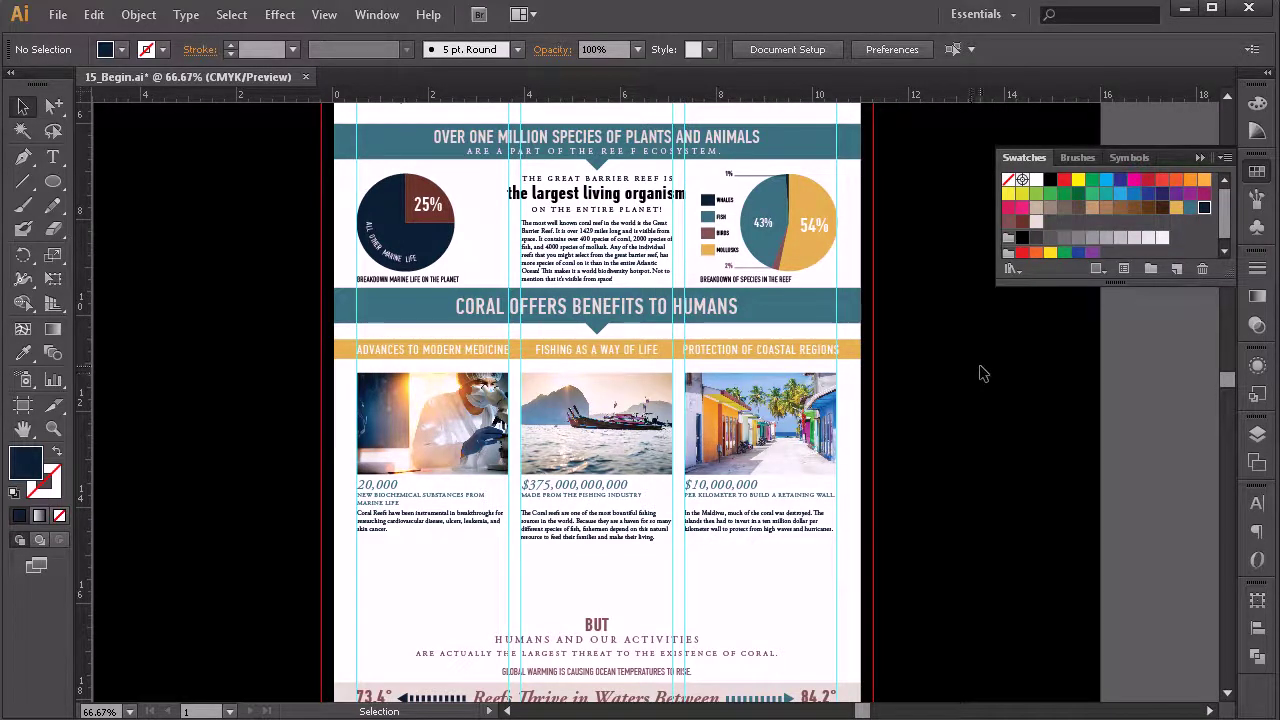
pyautogui.scroll(-2, 620, 316)
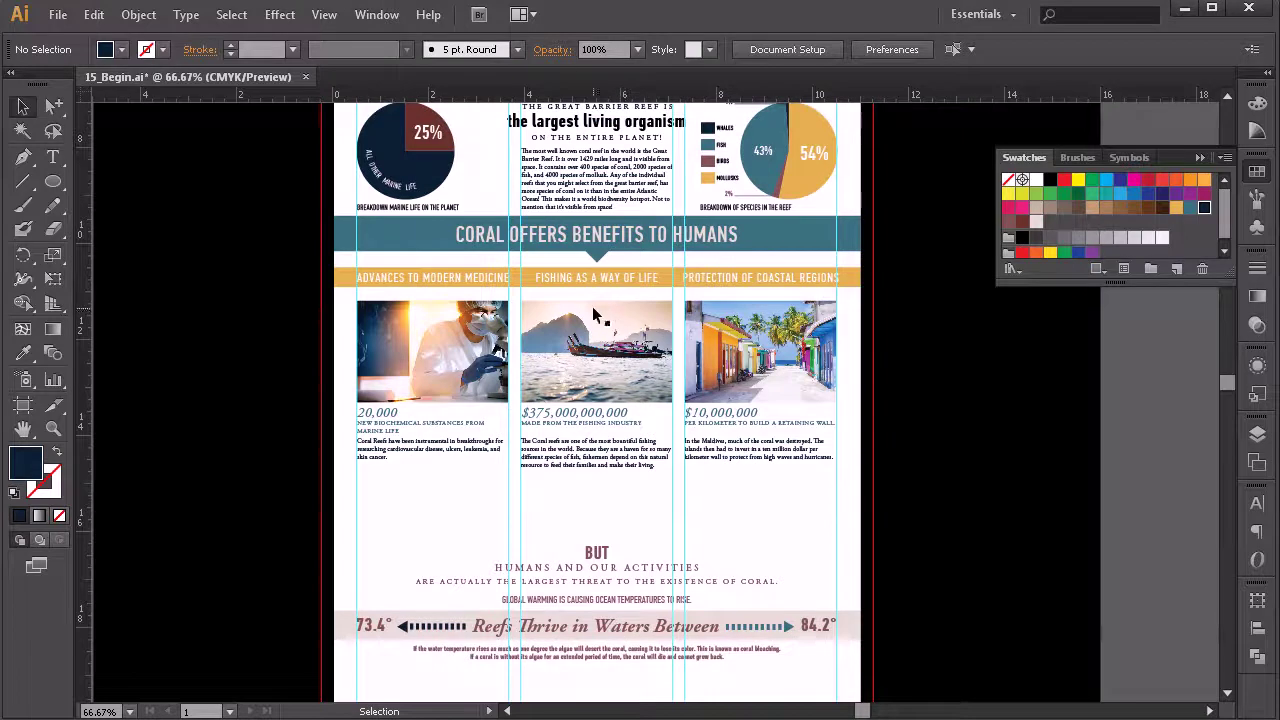
pyautogui.scroll(-5, 750, 340)
pyautogui.scroll(15, 750, 330)
pyautogui.scroll(-20, 755, 326)
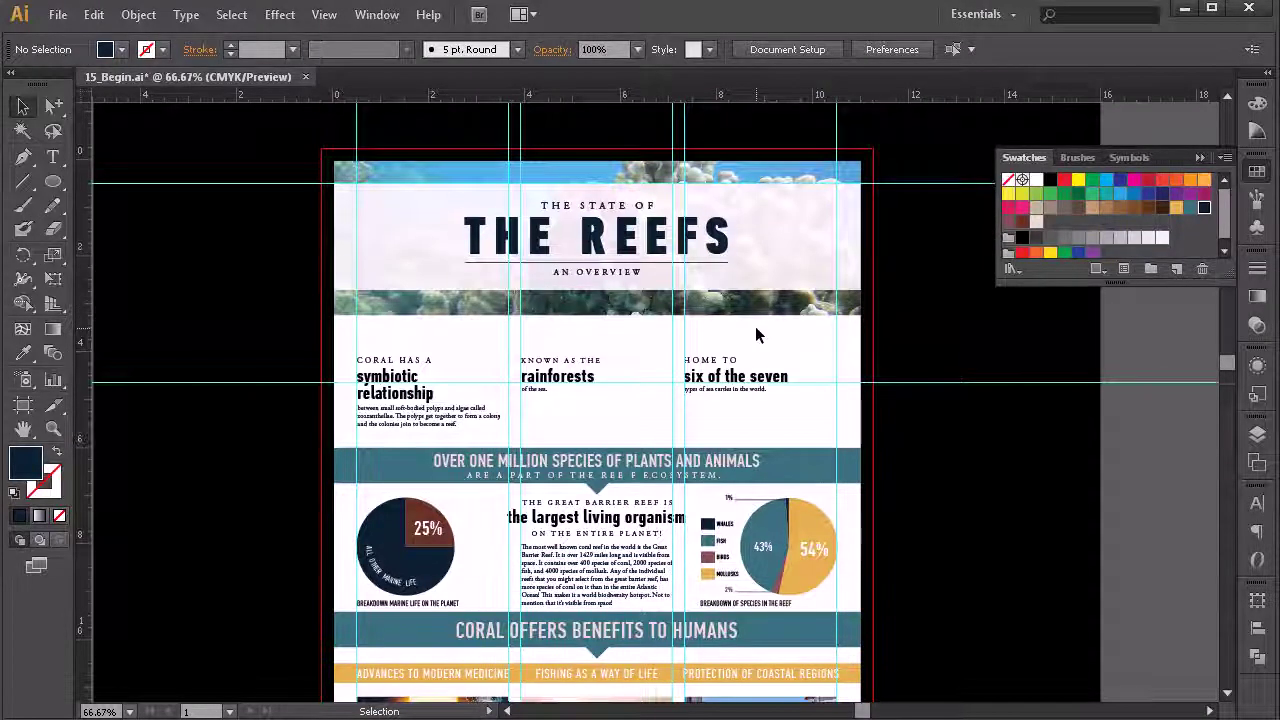
# Recolor the "DO PEOPLE EVEN CARE WHAT HAPPENS?" text block beside the survey graph with the gold swatch and deselect it
pyautogui.scroll(-9, 772, 326)
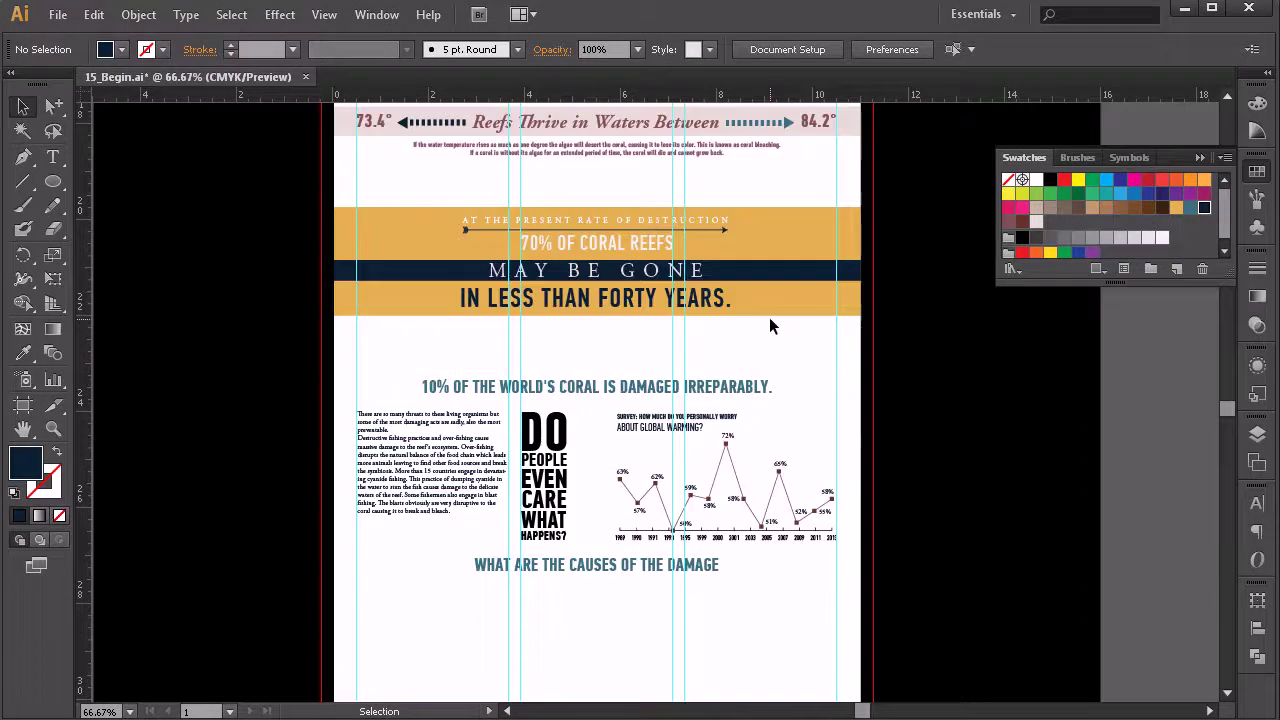
pyautogui.scroll(-10, 677, 429)
pyautogui.scroll(-3, 645, 432)
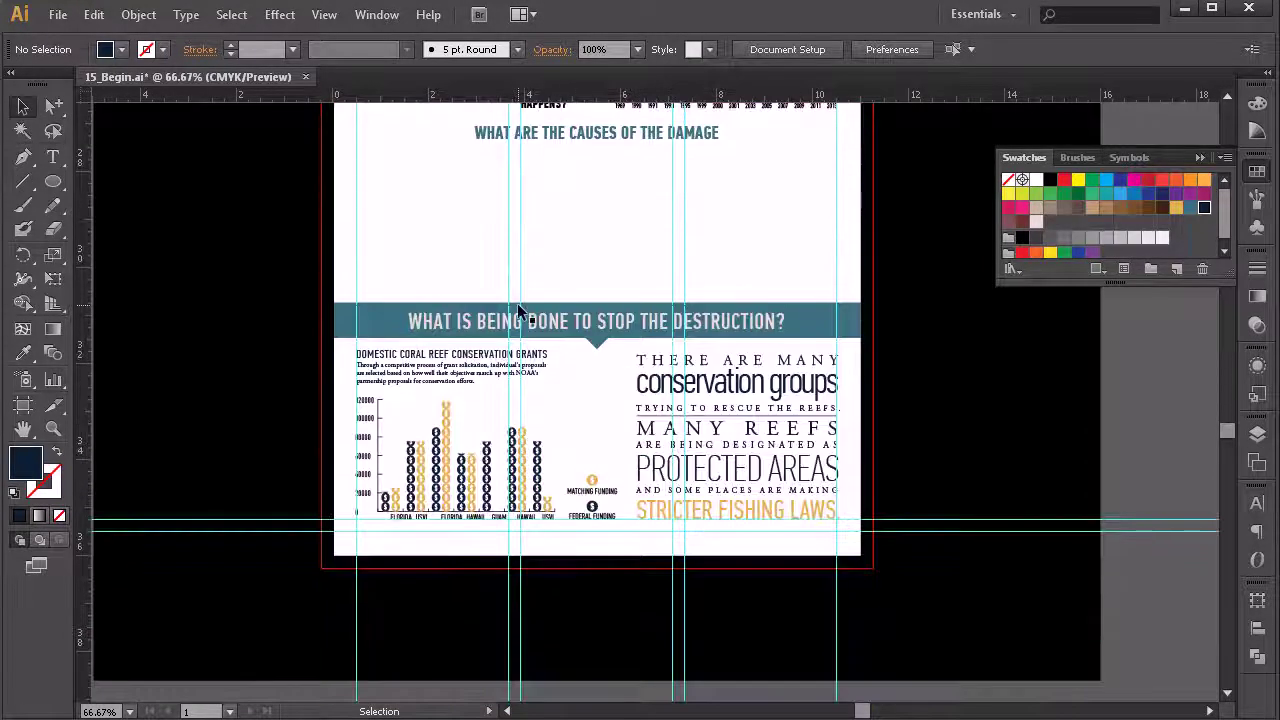
pyautogui.scroll(9, 772, 400)
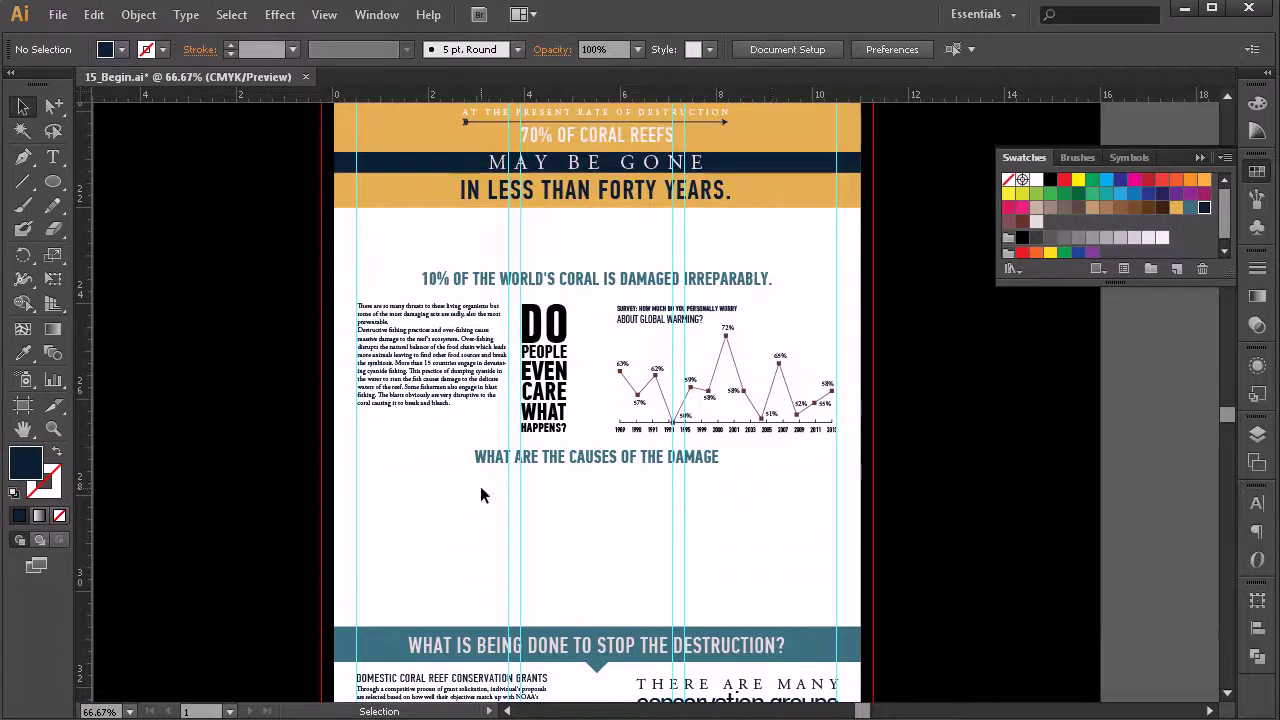
pyautogui.click(548, 365)
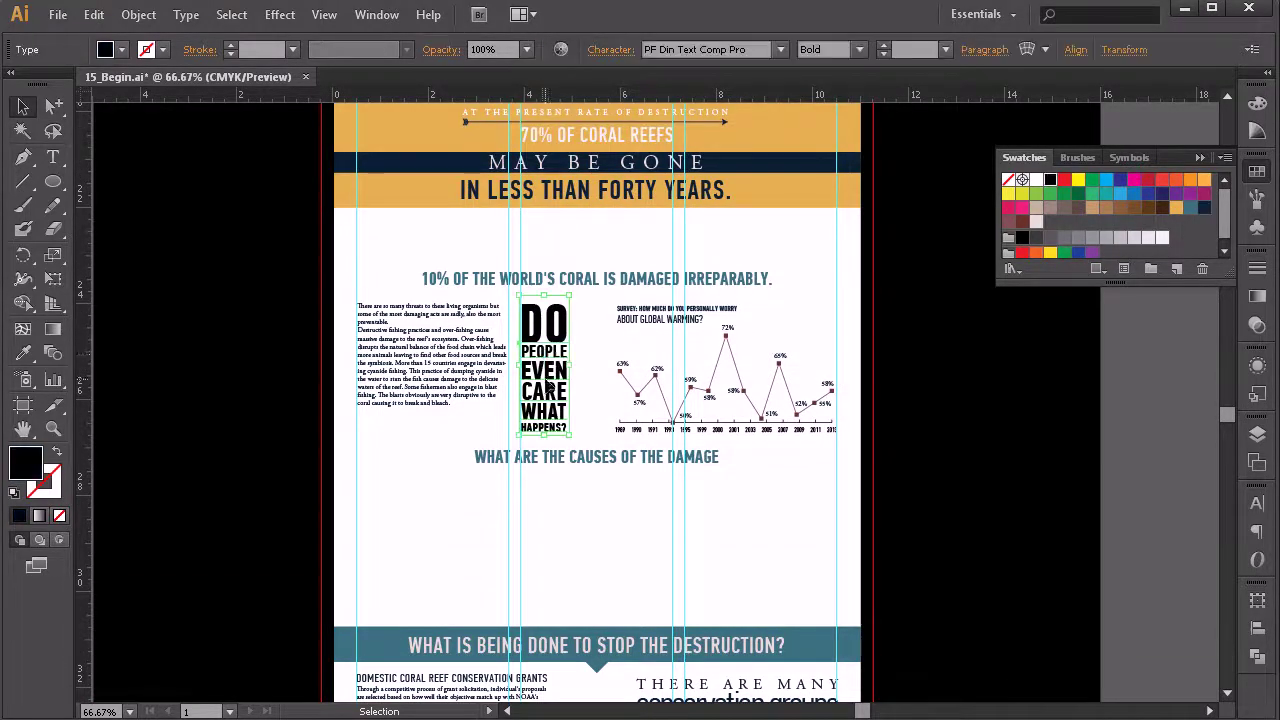
pyautogui.click(1176, 207)
pyautogui.click(579, 438)
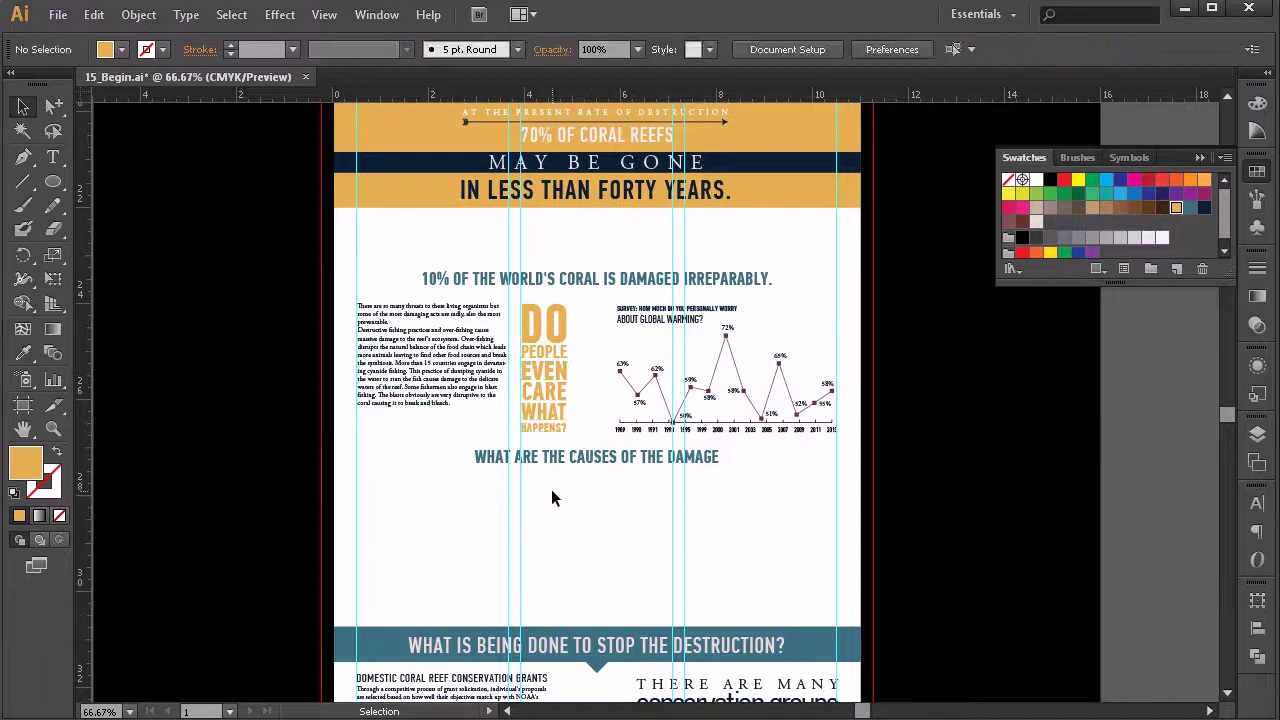
# Nudge the gold "DO PEOPLE EVEN CARE WHAT HAPPENS?" text block two increments to the left, then deselect it
pyautogui.click(543, 372)
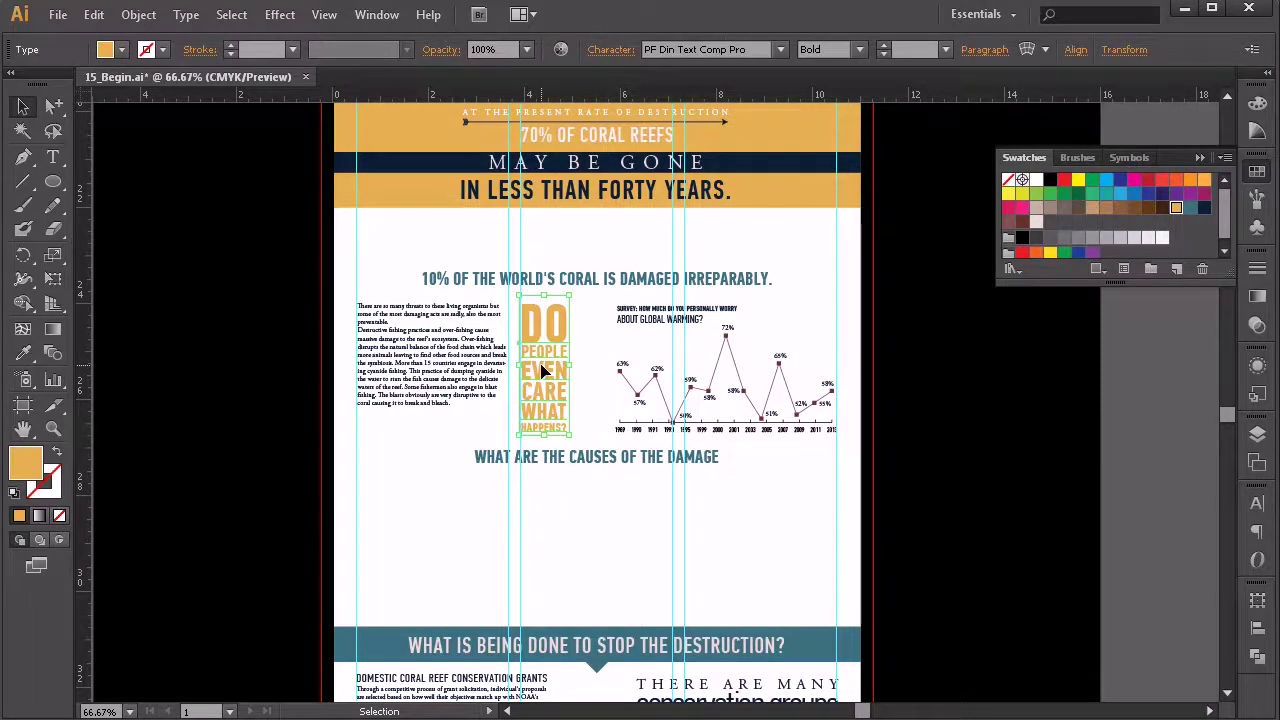
pyautogui.press('Left')
pyautogui.press('Left')
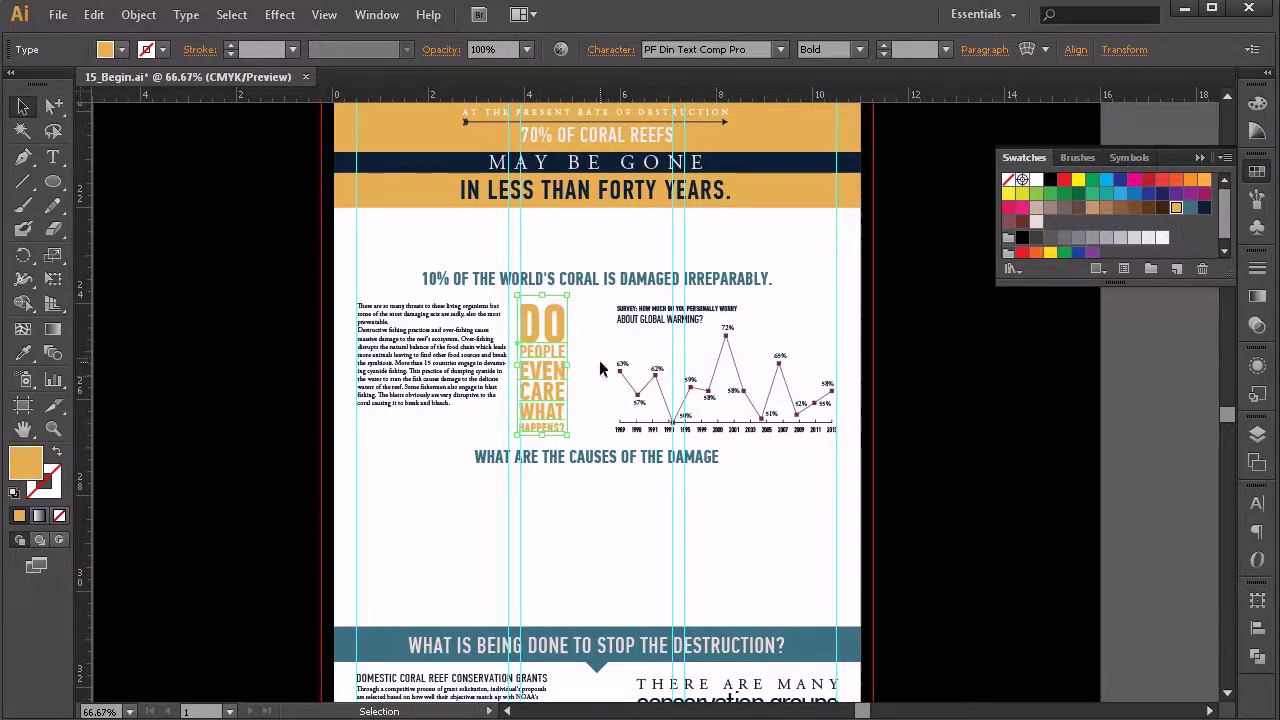
pyautogui.click(554, 437)
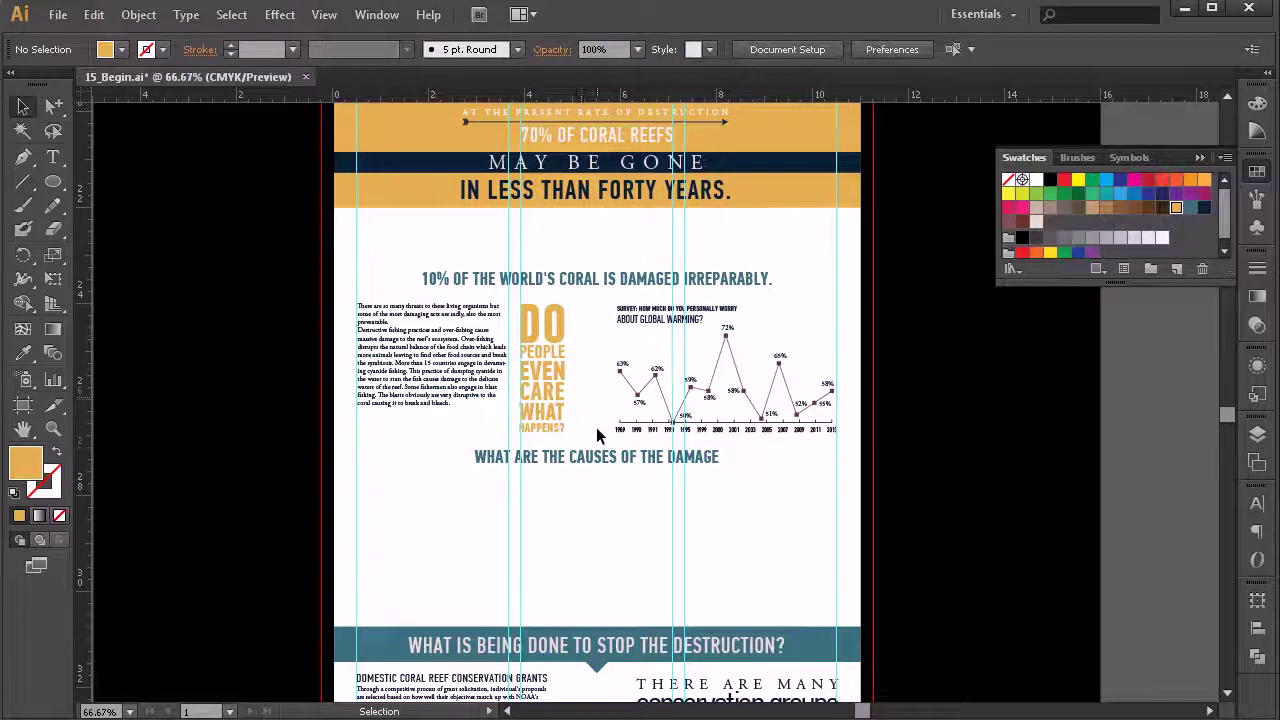
# Examine the infographic from the title banner through the benefits and threat sections down to the conservation graphics, checking colors and spacing
pyautogui.scroll(5, 600, 400)
pyautogui.scroll(7, 632, 422)
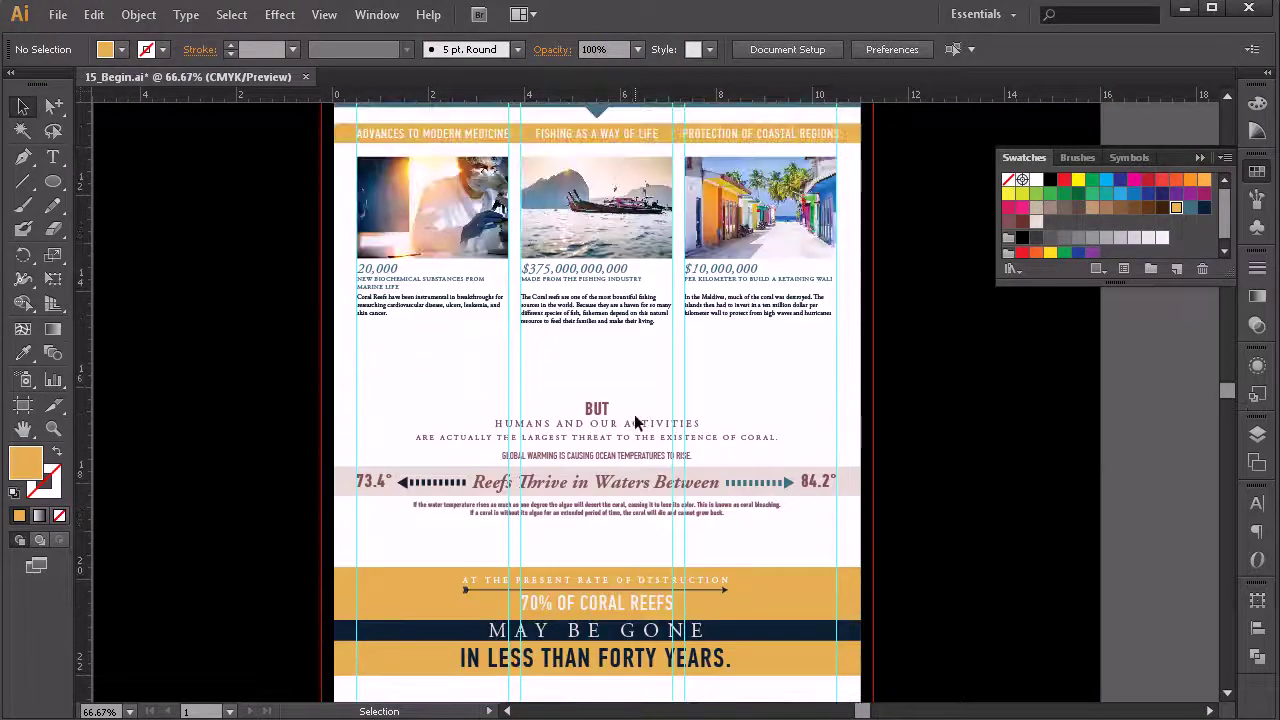
pyautogui.scroll(3, 640, 422)
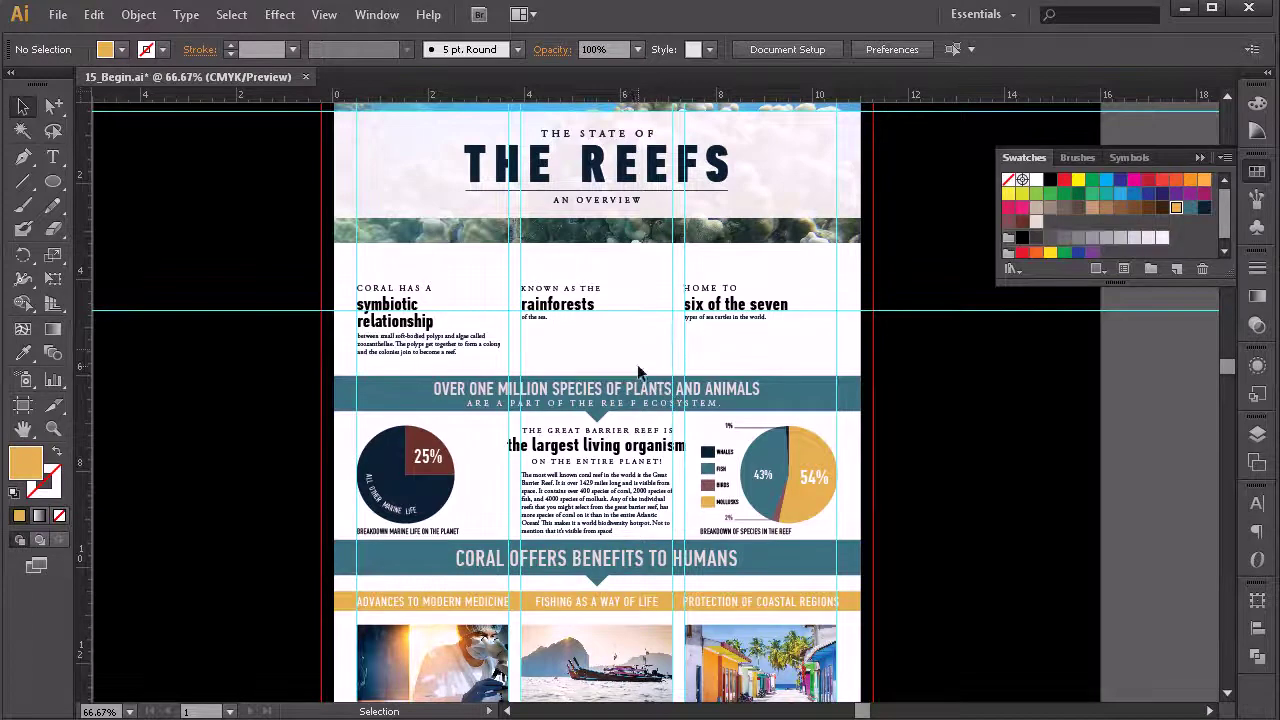
pyautogui.scroll(-1, 640, 422)
pyautogui.scroll(1, 615, 355)
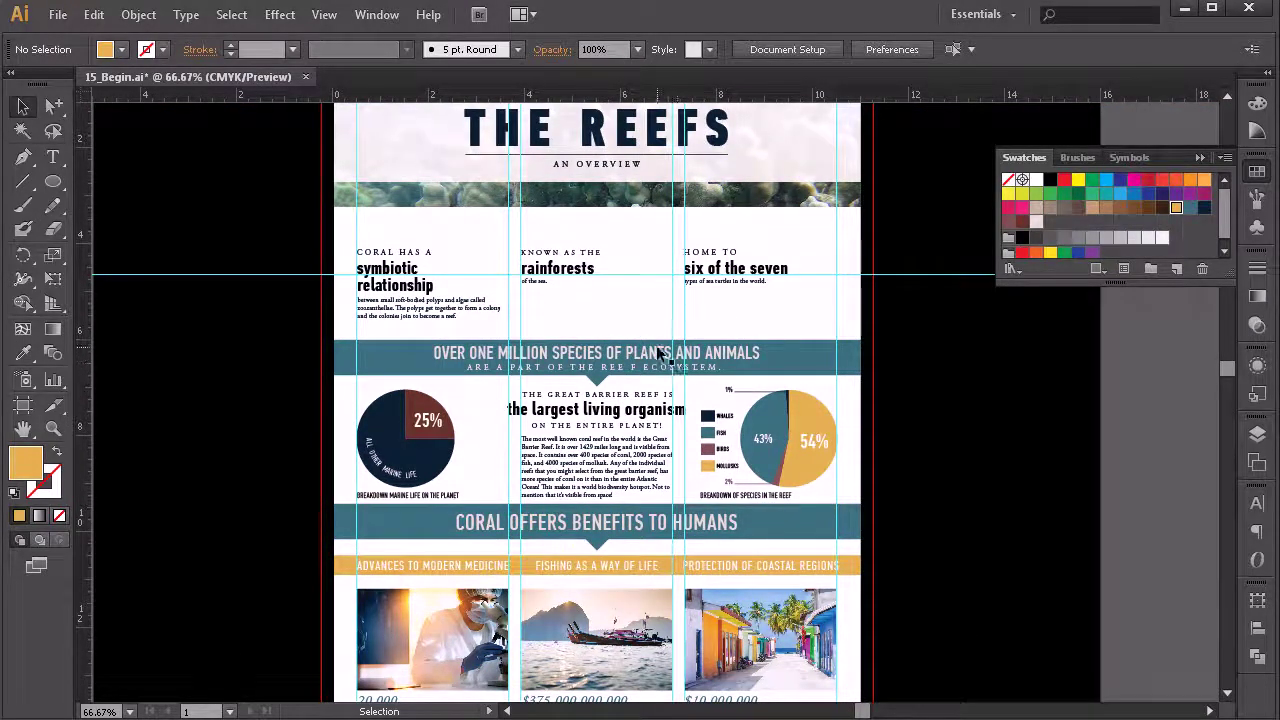
pyautogui.scroll(-5, 690, 350)
pyautogui.scroll(-3, 785, 343)
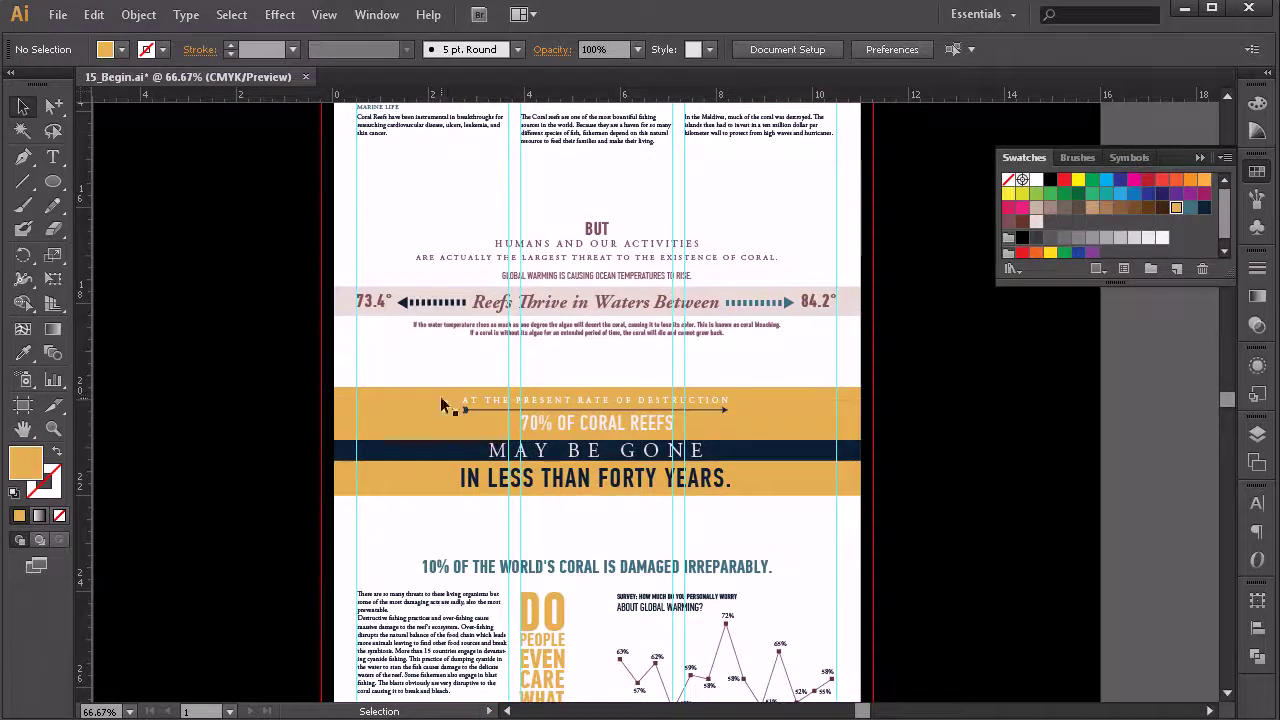
pyautogui.scroll(-5, 540, 463)
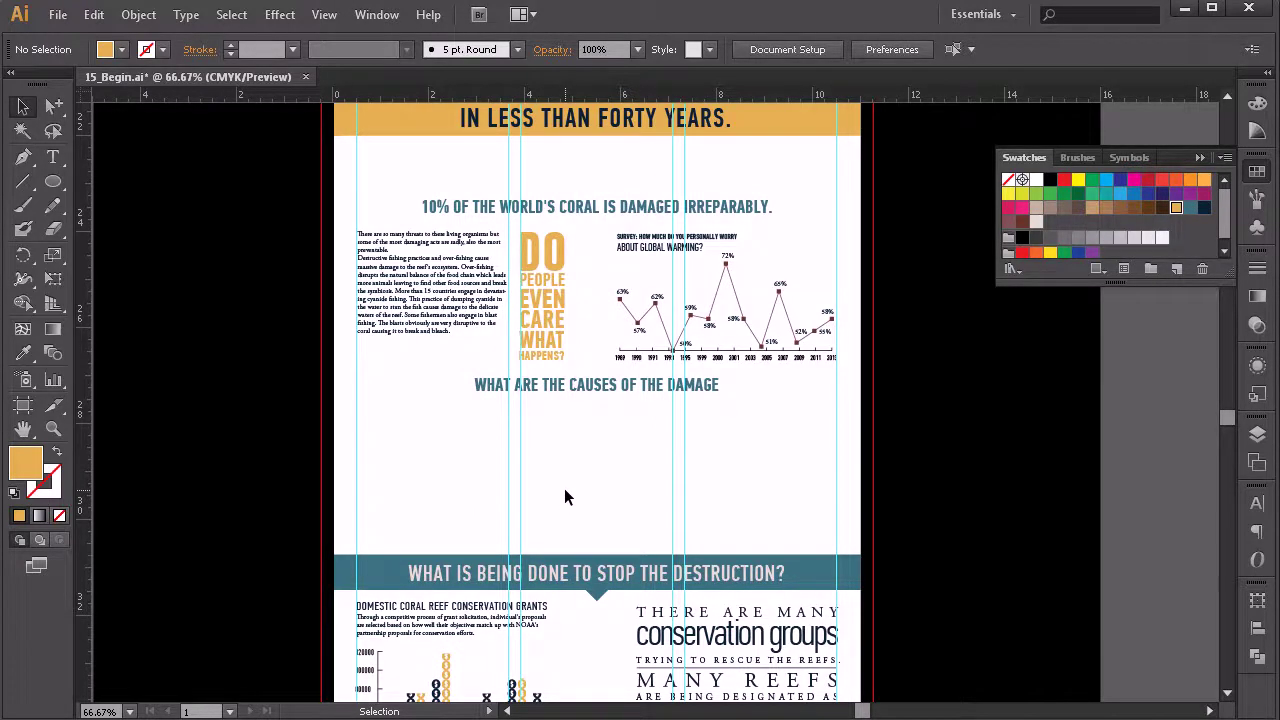
pyautogui.scroll(-1, 564, 497)
pyautogui.scroll(-1, 567, 498)
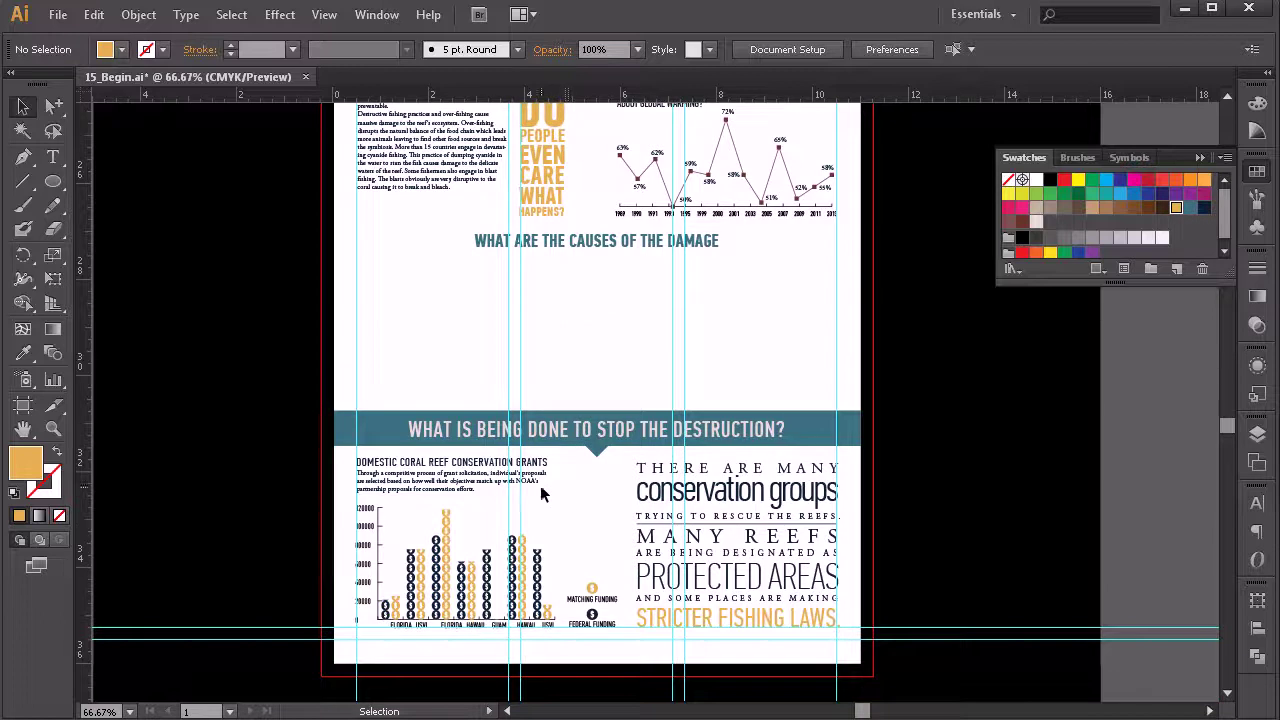